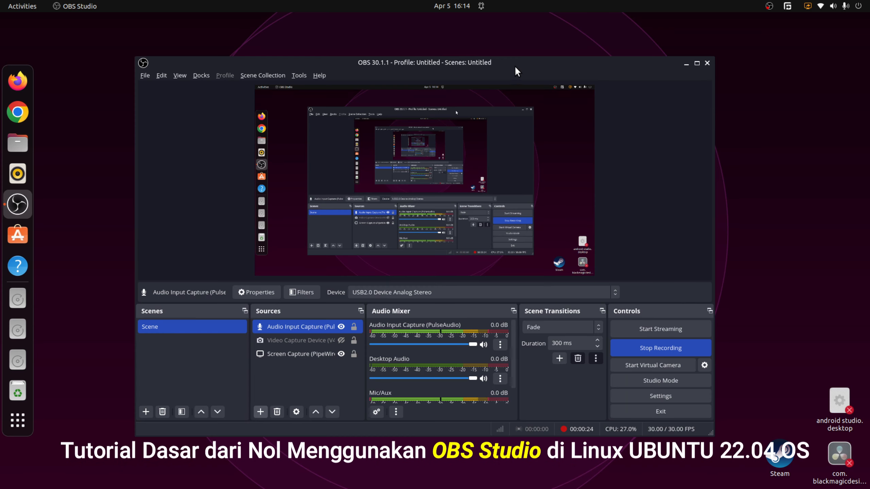
pyautogui.moveTo(515, 65)
pyautogui.mouseDown()
pyautogui.moveTo(606, 77)
pyautogui.moveTo(504, 57)
pyautogui.mouseUp()
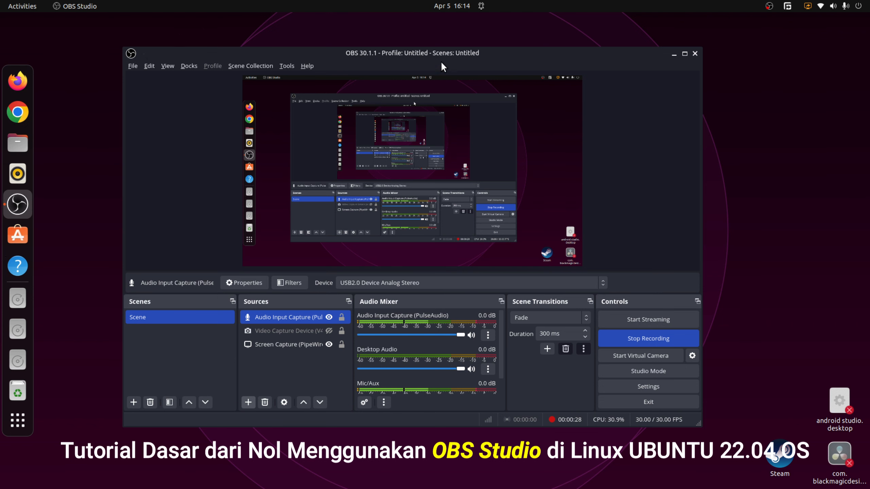
pyautogui.moveTo(451, 52)
pyautogui.mouseDown()
pyautogui.moveTo(431, 48)
pyautogui.moveTo(449, 53)
pyautogui.mouseUp()
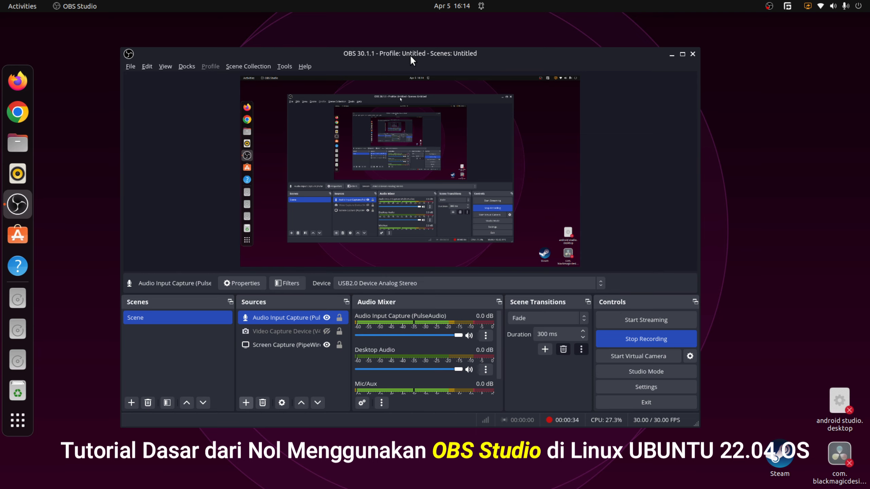
pyautogui.moveTo(420, 54); pyautogui.dragTo(442, 50)
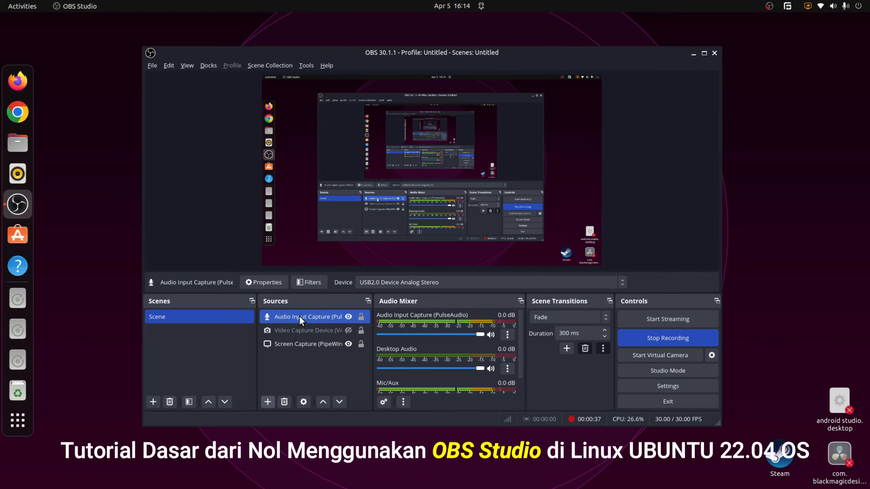
# View the properties of the Screen Capture (PipeWire) source, leaving its settings as they are.
pyautogui.click(301, 331)
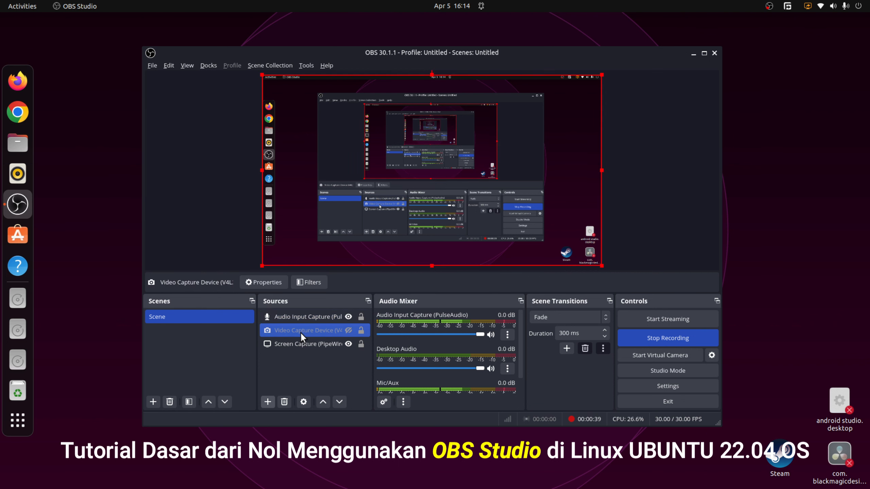
pyautogui.click(300, 343)
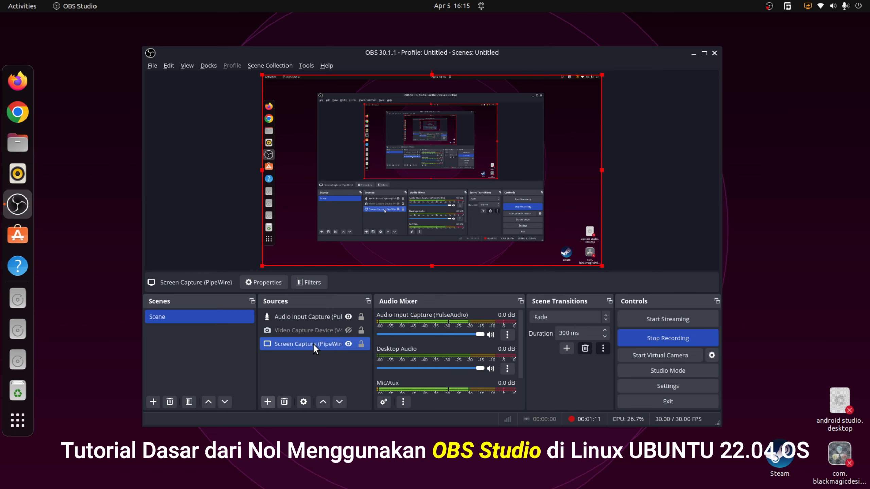
pyautogui.doubleClick(313, 343)
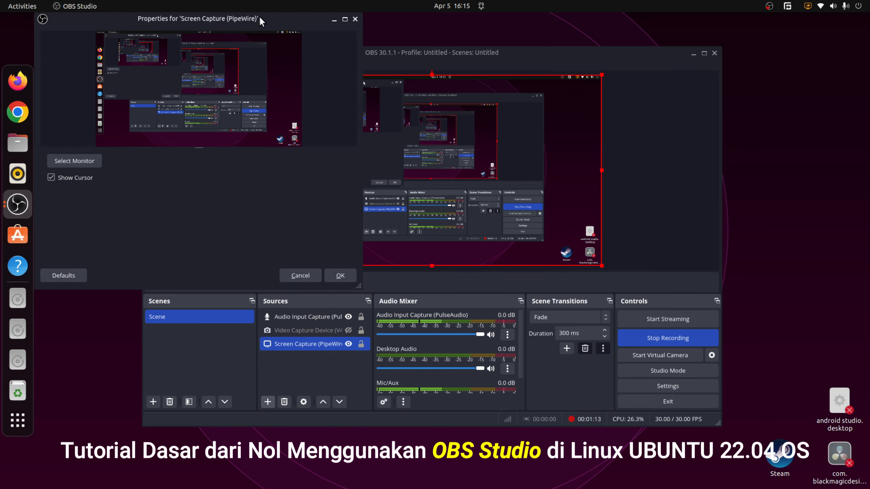
pyautogui.moveTo(259, 18); pyautogui.dragTo(545, 114)
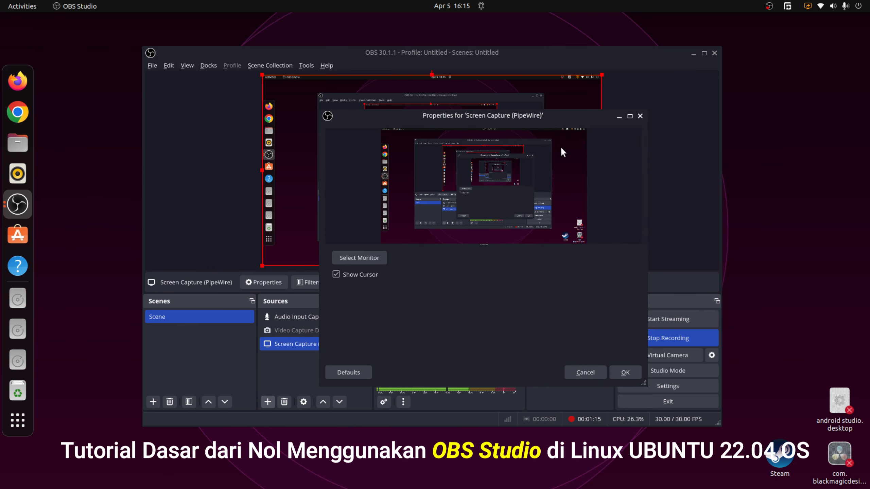
pyautogui.click(640, 116)
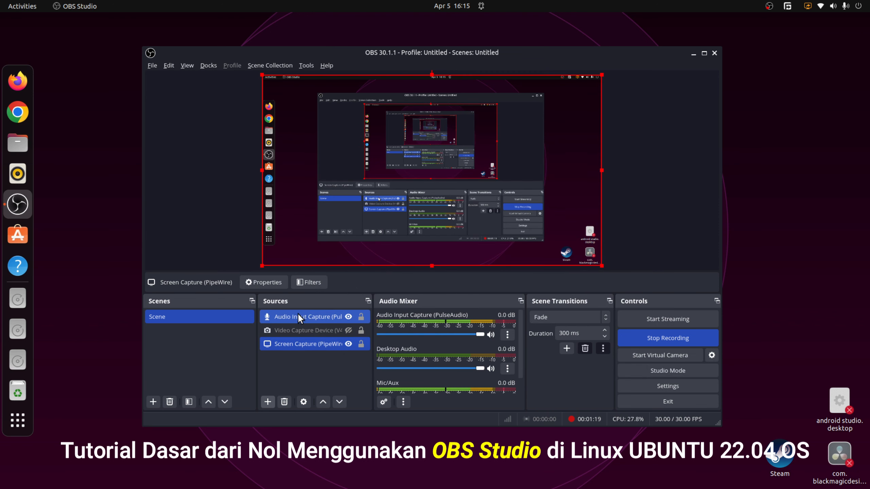
# Add a new visible Audio Capture Device (ALSA) source to the scene under its default name.
pyautogui.click(318, 316)
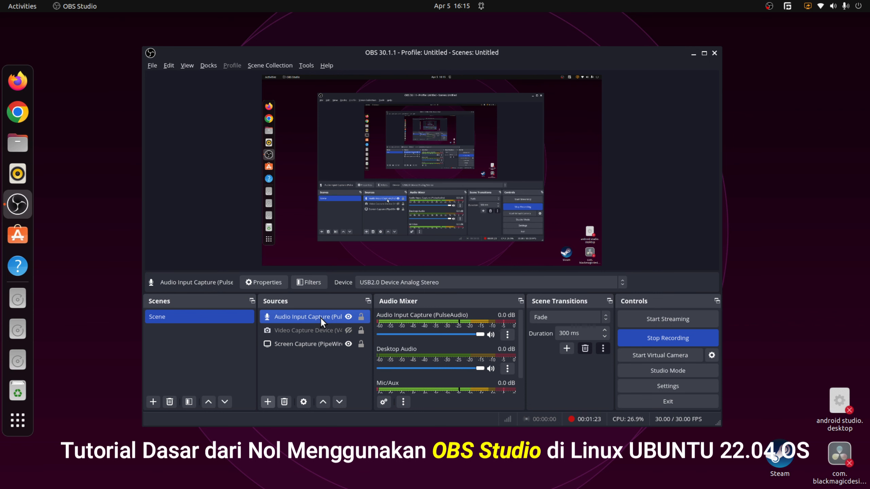
pyautogui.click(267, 402)
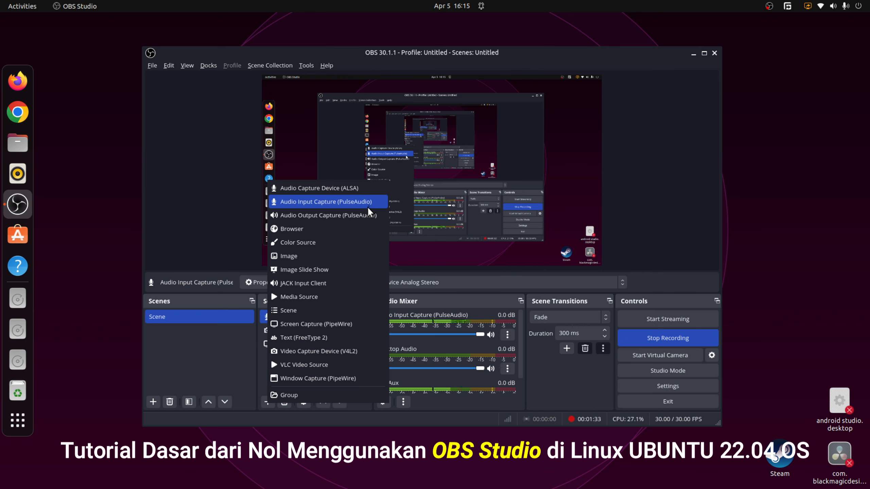
pyautogui.click(365, 187)
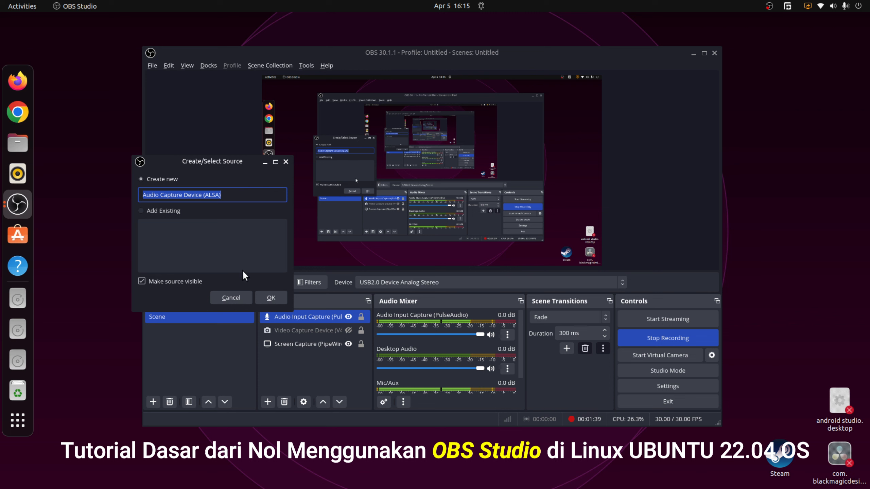
pyautogui.click(270, 299)
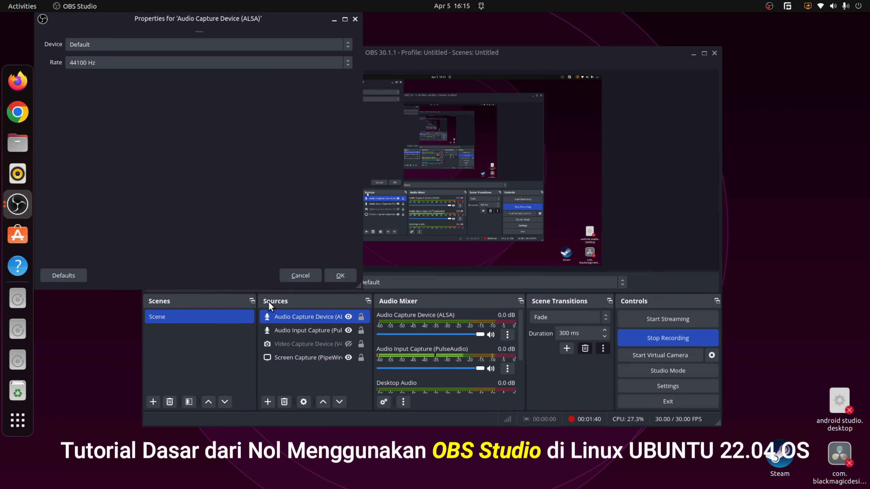
# Set the ALSA audio source's rate to 48000 Hz, keep the Default device, and accept its properties.
pyautogui.click(177, 41)
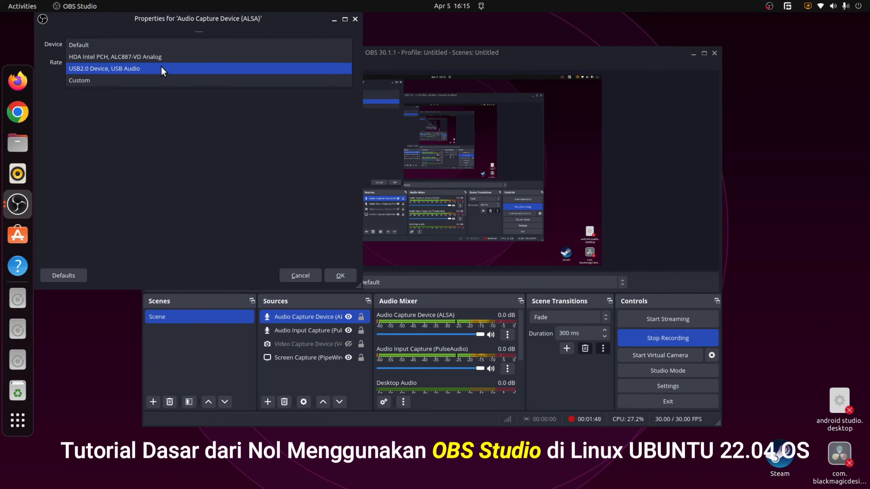
pyautogui.click(170, 111)
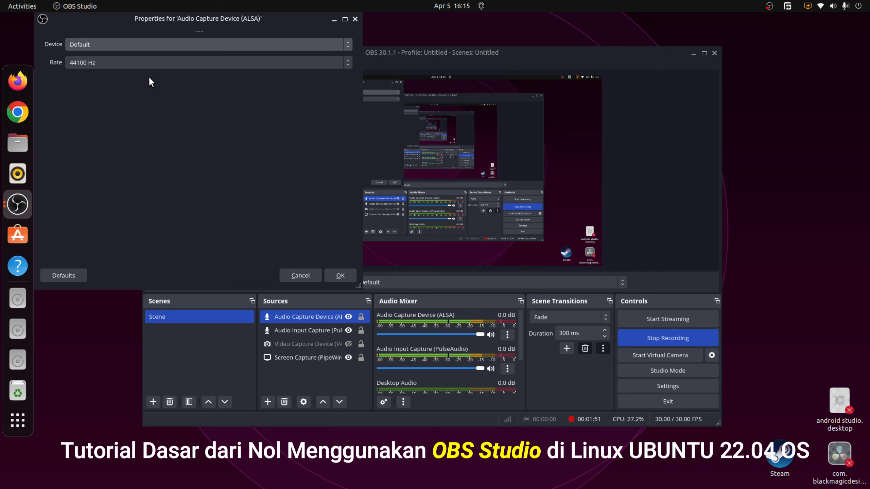
pyautogui.click(161, 63)
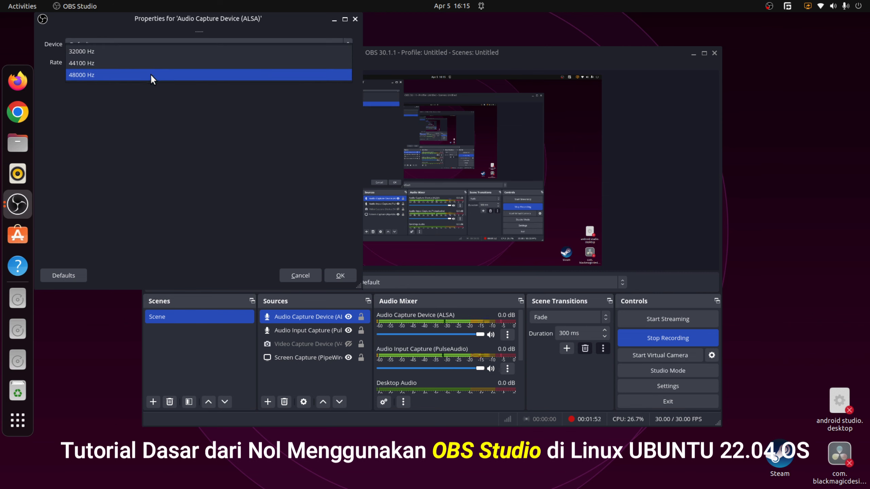
pyautogui.click(150, 75)
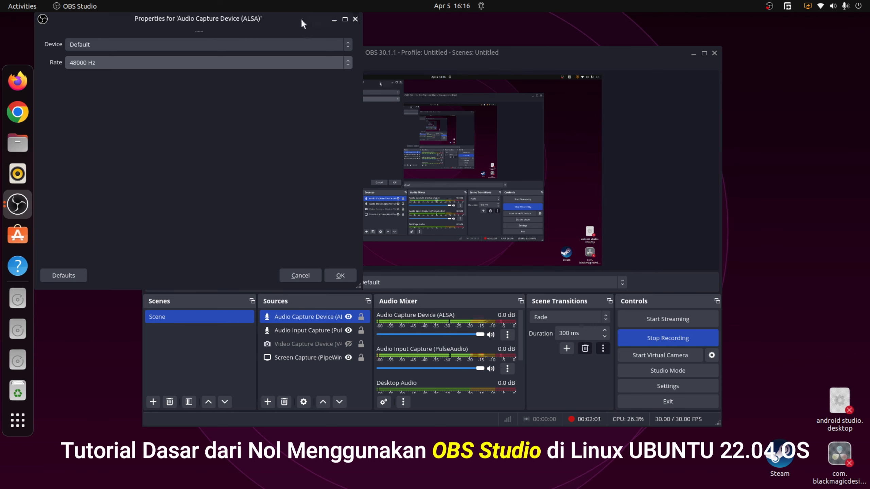
pyautogui.moveTo(301, 18); pyautogui.dragTo(326, 74)
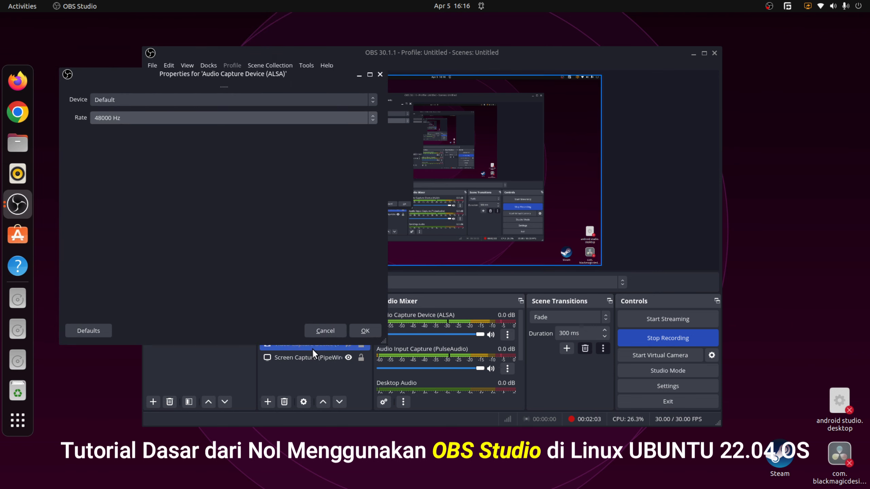
pyautogui.click(365, 330)
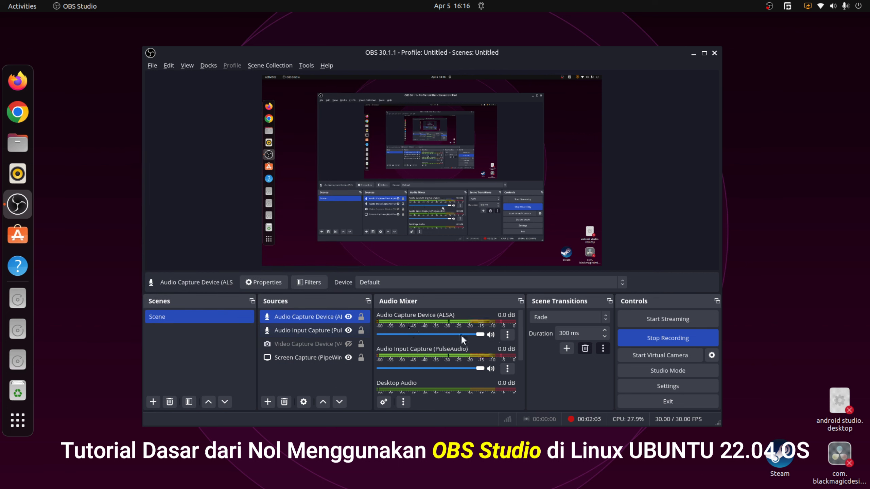
# Remove the Audio Input Capture (PulseAudio) source from the scene.
pyautogui.rightClick(327, 314)
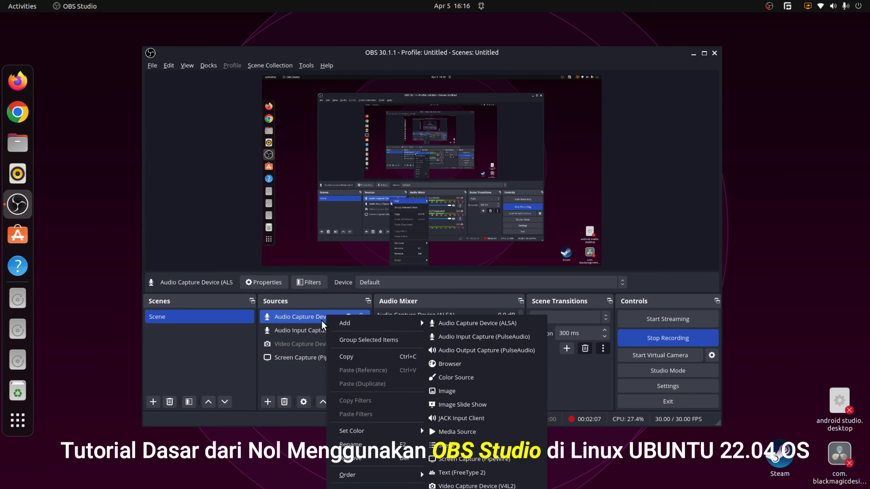
pyautogui.click(310, 317)
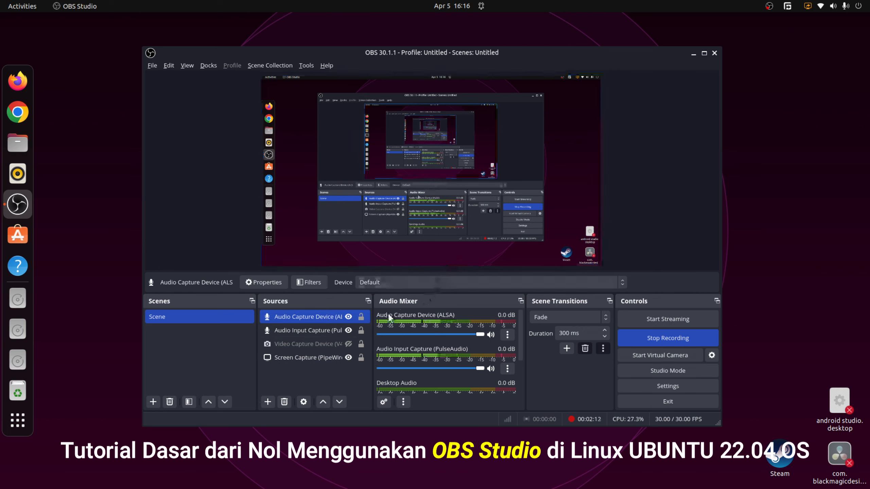
pyautogui.keyDown('ctrl'); pyautogui.click(312, 330); pyautogui.keyUp('ctrl')
pyautogui.click(312, 330)
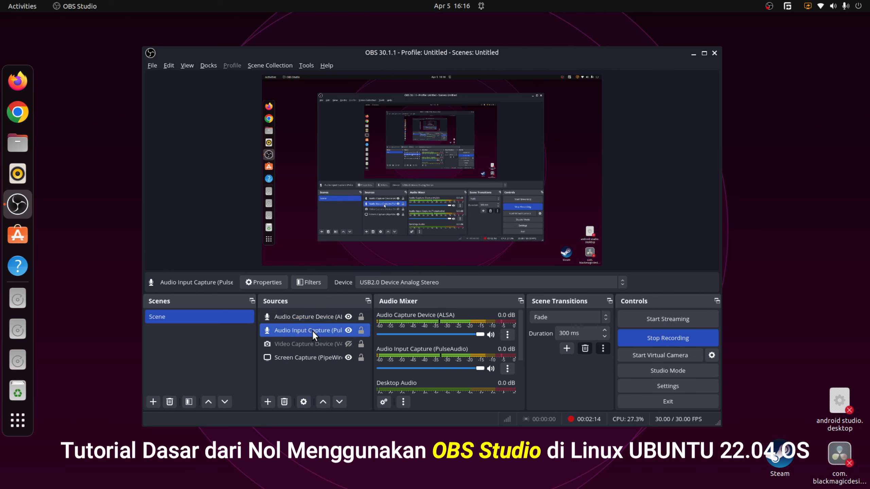
pyautogui.click(284, 402)
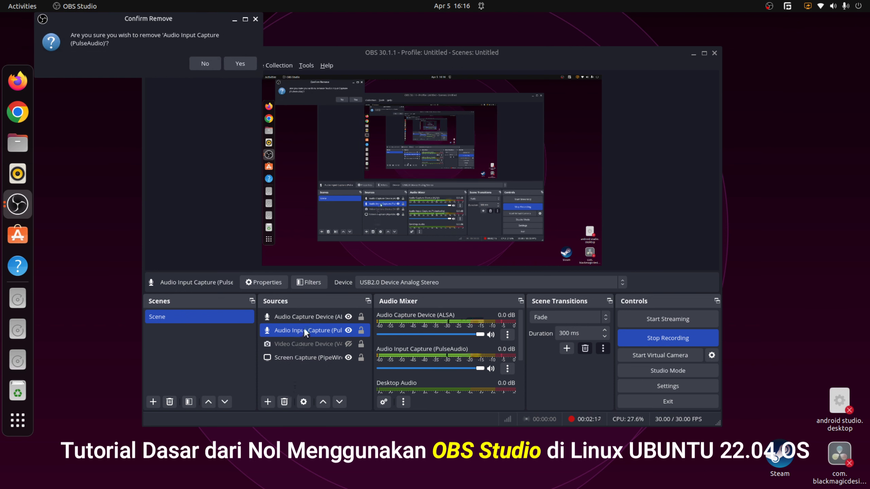
pyautogui.click(240, 63)
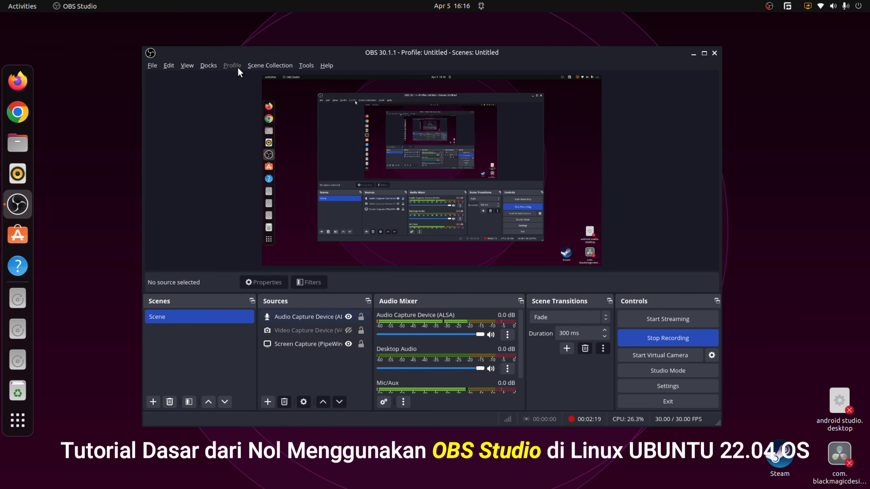
# Compare the scene's remaining sources with the ALSA, Desktop Audio and Mic/Aux channels in the audio mixer.
pyautogui.click(296, 321)
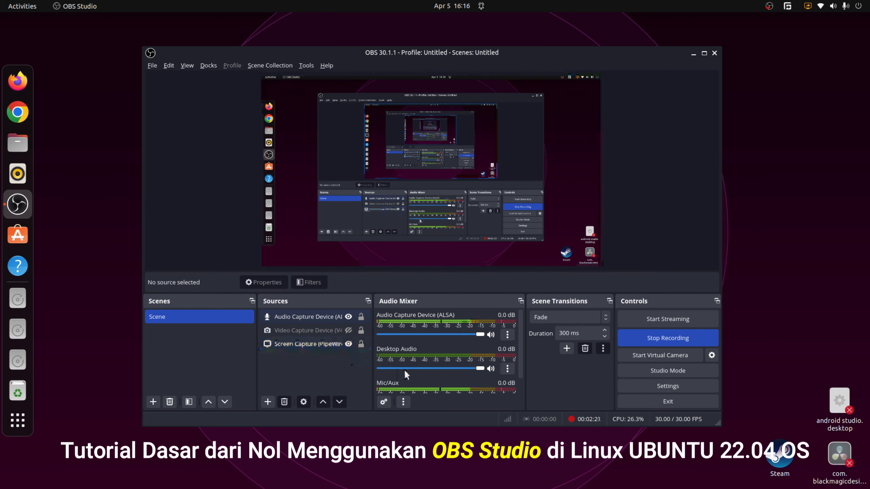
pyautogui.scroll(-1, 404, 369)
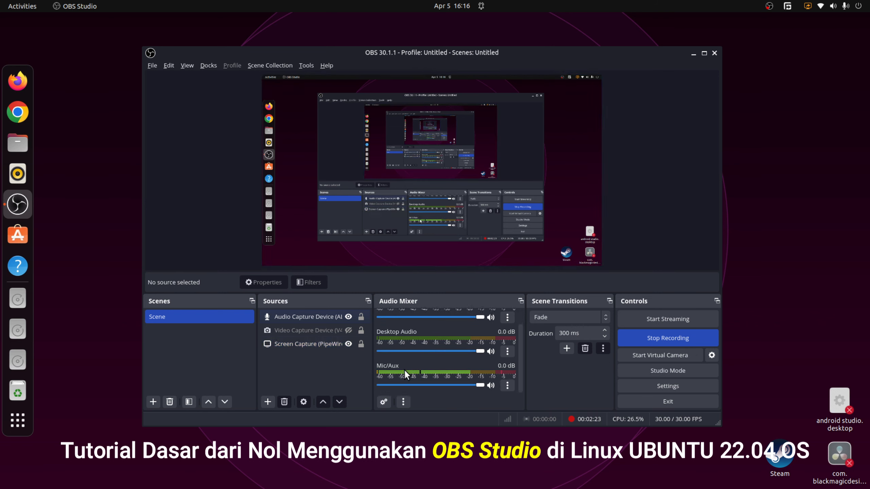
pyautogui.scroll(1, 404, 370)
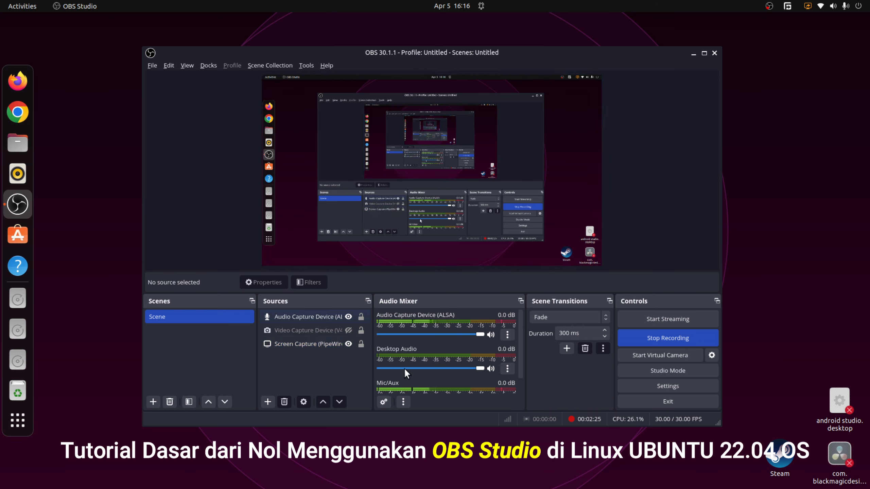
pyautogui.scroll(-1, 404, 368)
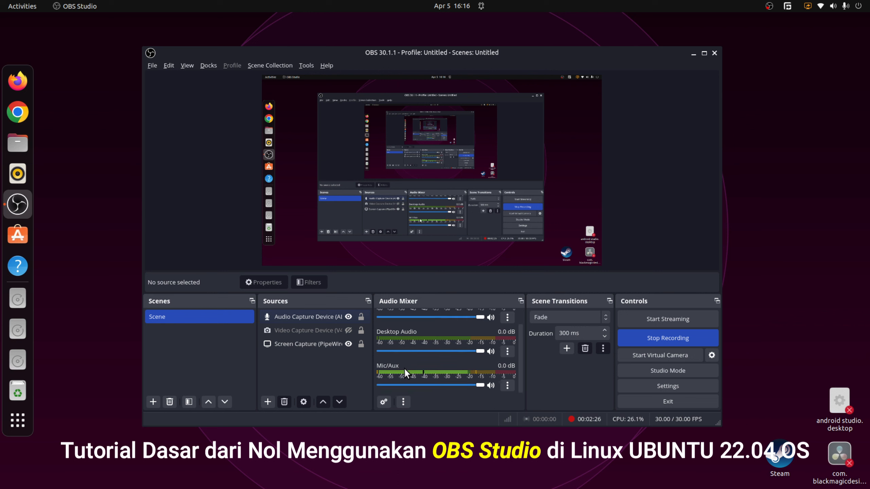
pyautogui.click(301, 317)
pyautogui.click(308, 343)
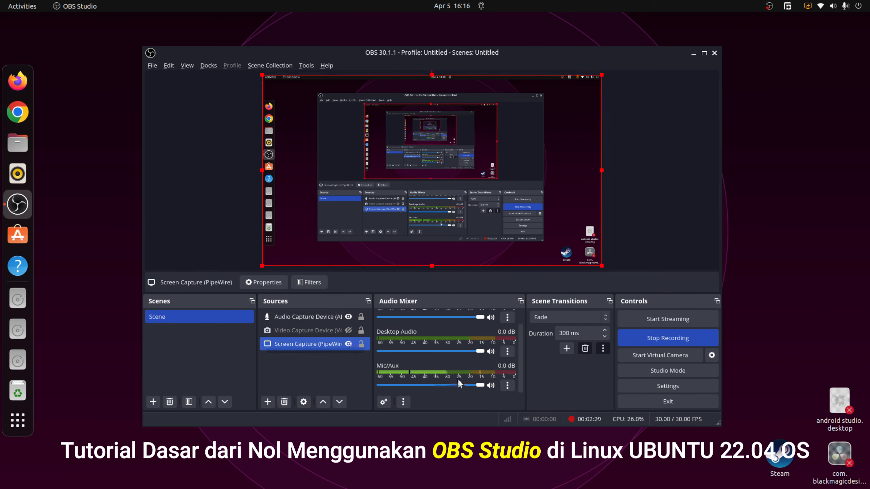
# Maximize the window and show the options for the Mic/Aux mixer channel.
pyautogui.click(508, 385)
pyautogui.press('Escape')
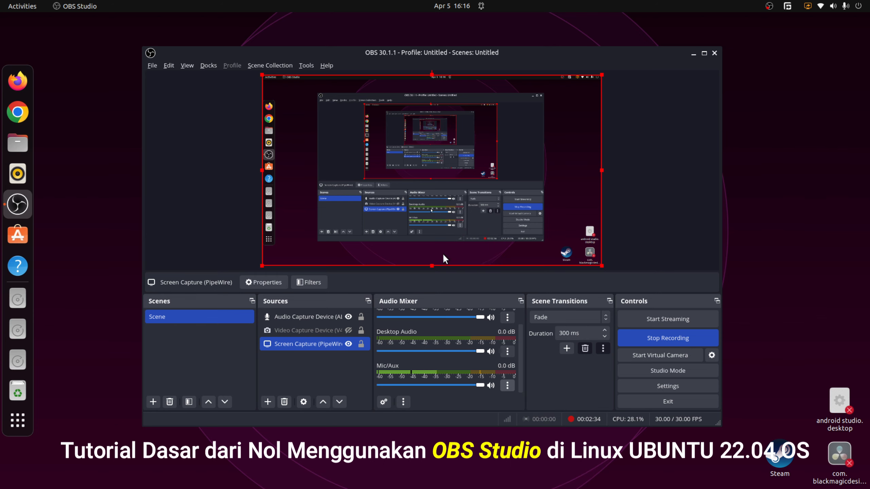
pyautogui.doubleClick(473, 53)
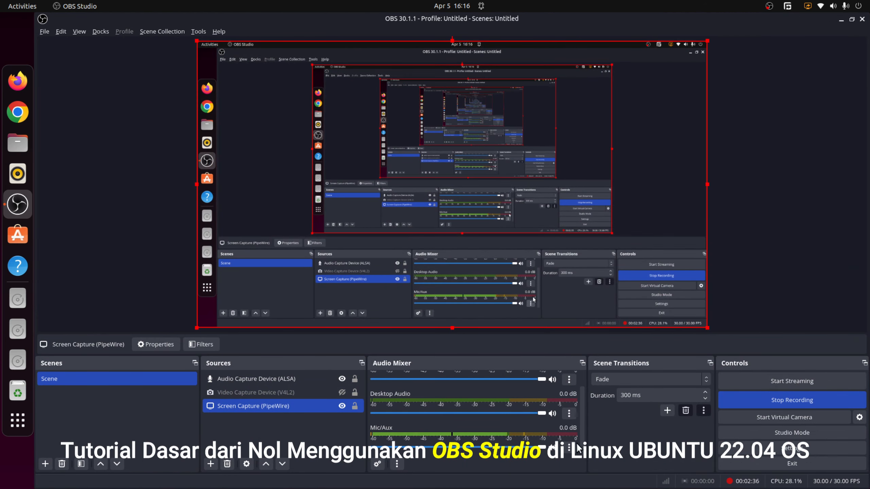
pyautogui.click(569, 447)
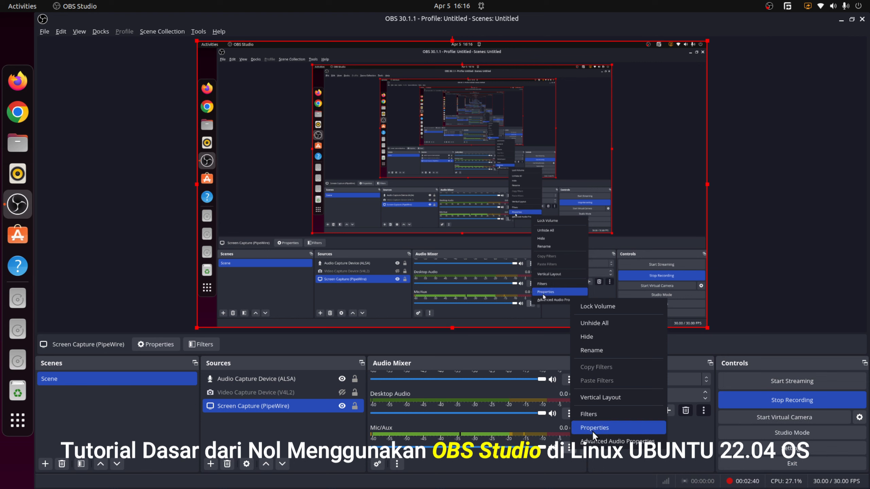
# Remove the Audio Capture Device (ALSA) source from the scene.
pyautogui.click(274, 378)
pyautogui.click(274, 378)
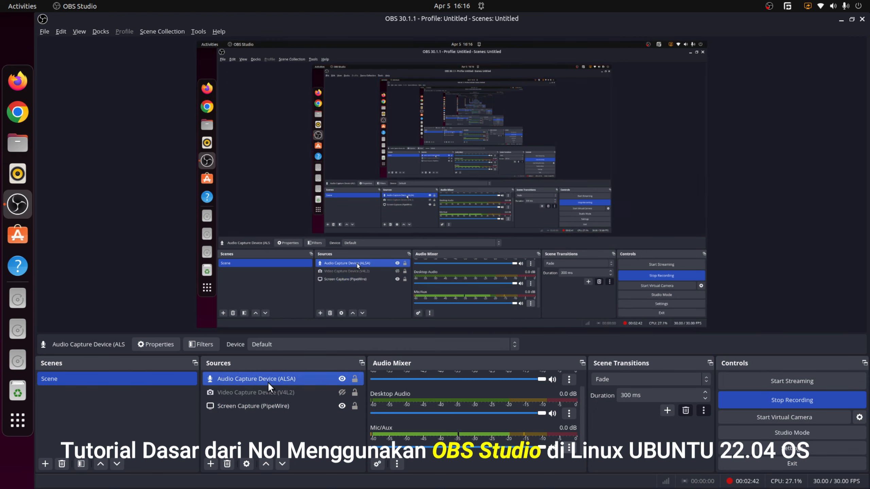
pyautogui.click(227, 464)
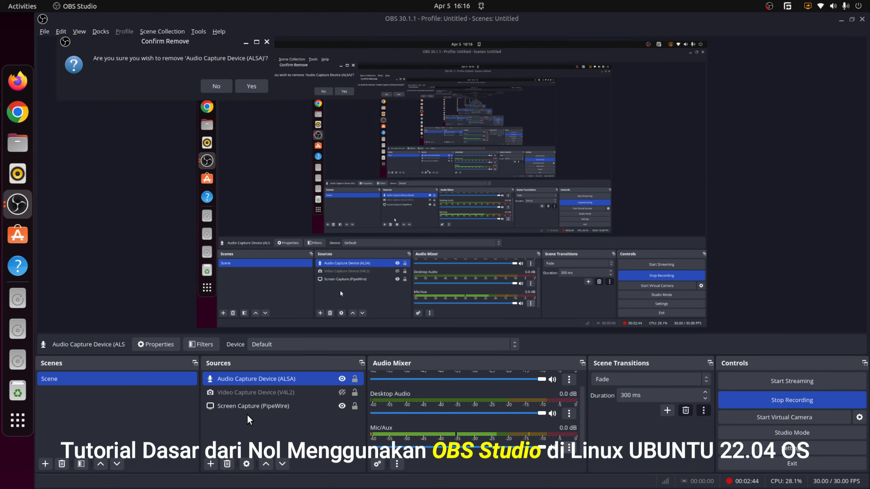
pyautogui.click(252, 86)
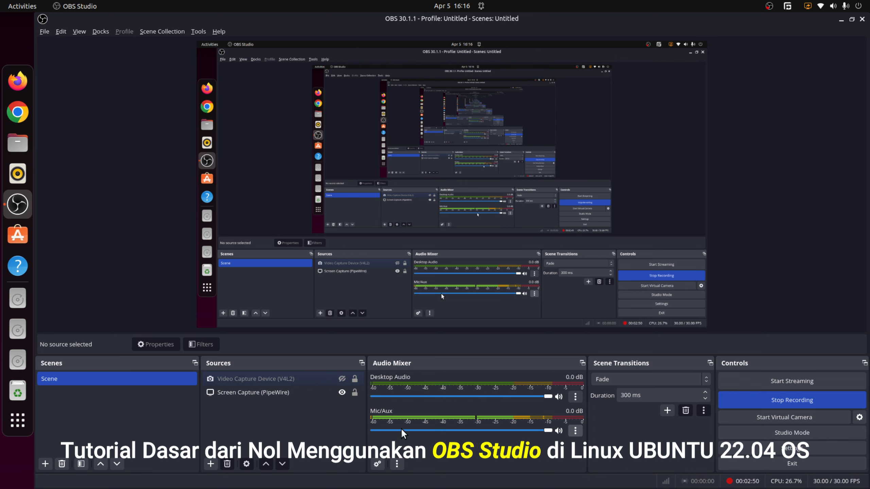
# Examine the global audio device, meter, monitoring and hotkey options in the program's audio settings.
pyautogui.click(222, 393)
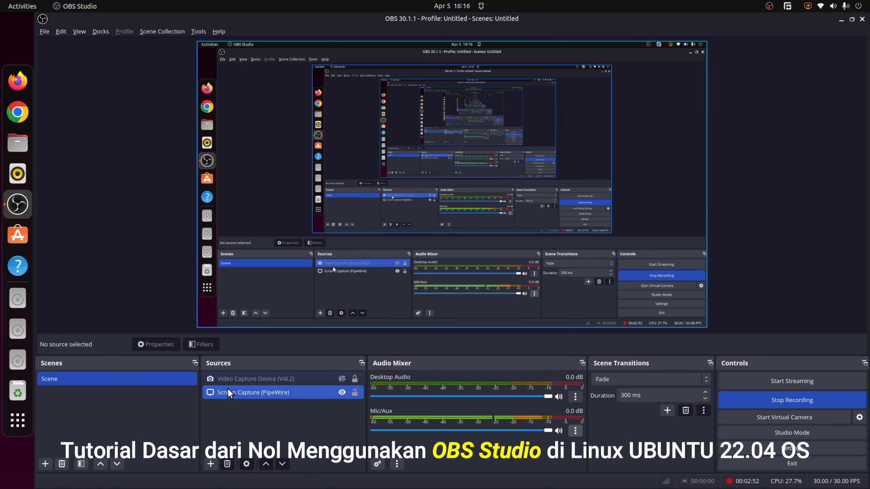
pyautogui.click(227, 407)
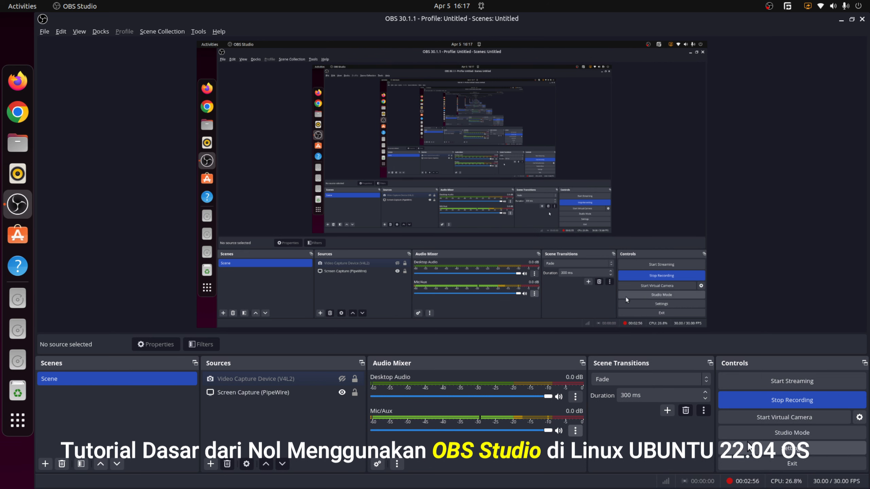
pyautogui.click(794, 449)
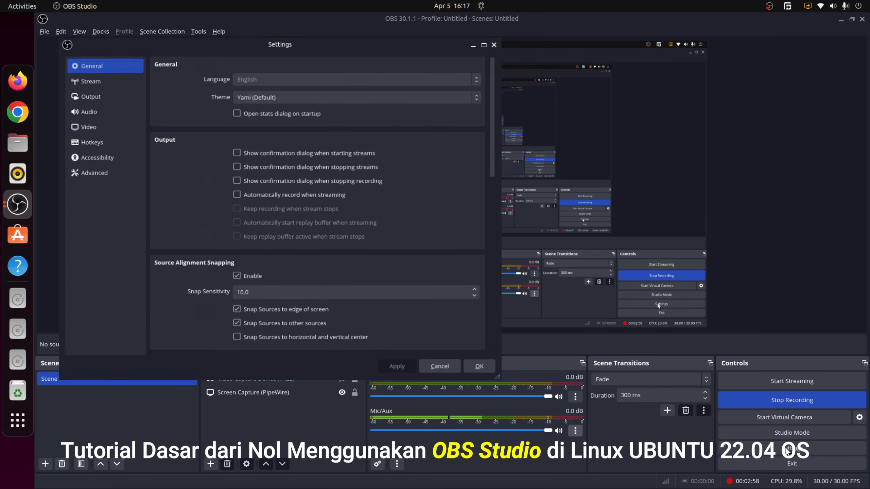
pyautogui.click(96, 109)
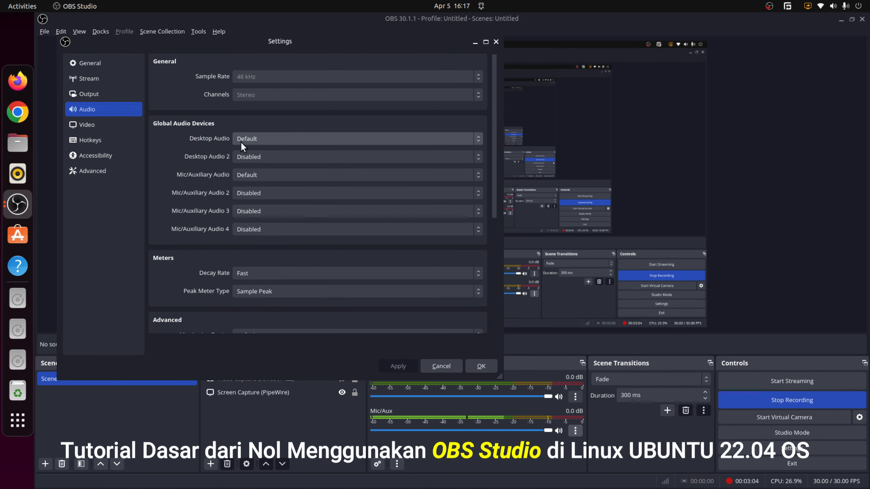
pyautogui.scroll(-1, 204, 181)
pyautogui.scroll(-3, 201, 188)
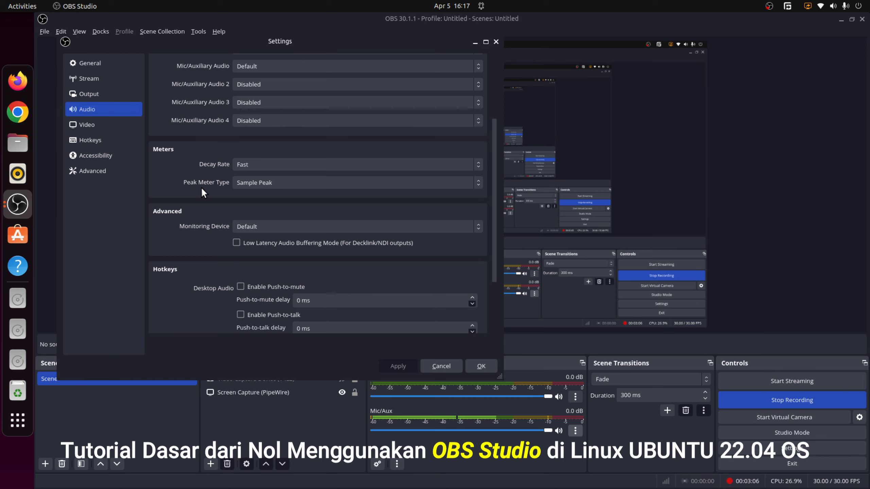
pyautogui.scroll(4, 202, 187)
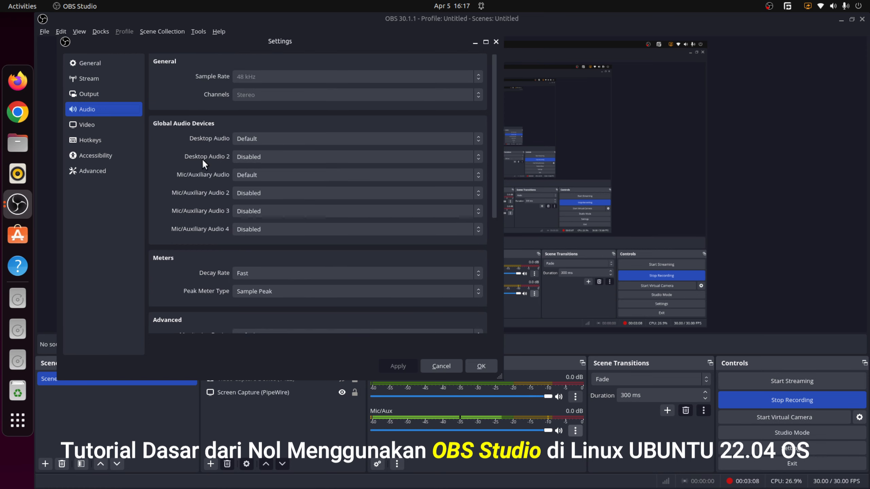
pyautogui.scroll(-7, 202, 161)
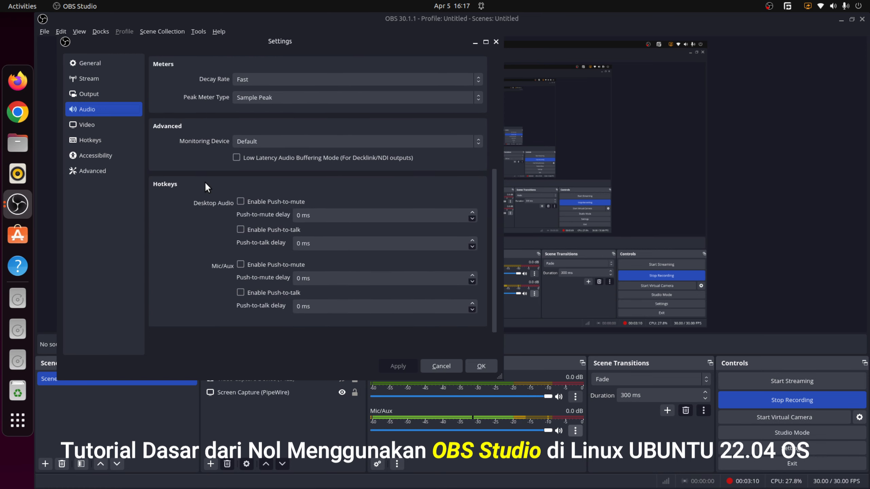
pyautogui.scroll(4, 206, 187)
pyautogui.scroll(3, 198, 208)
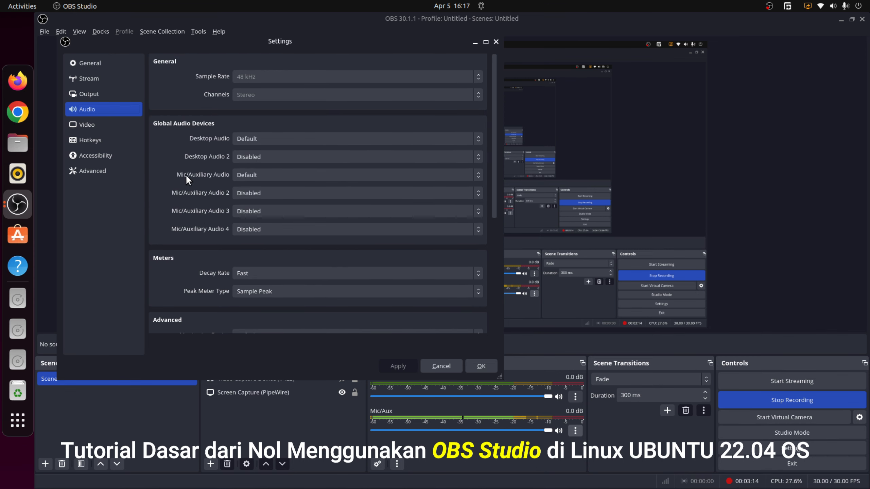
# Set the Mic/Auxiliary Audio global device to Disabled and apply the change.
pyautogui.click(267, 174)
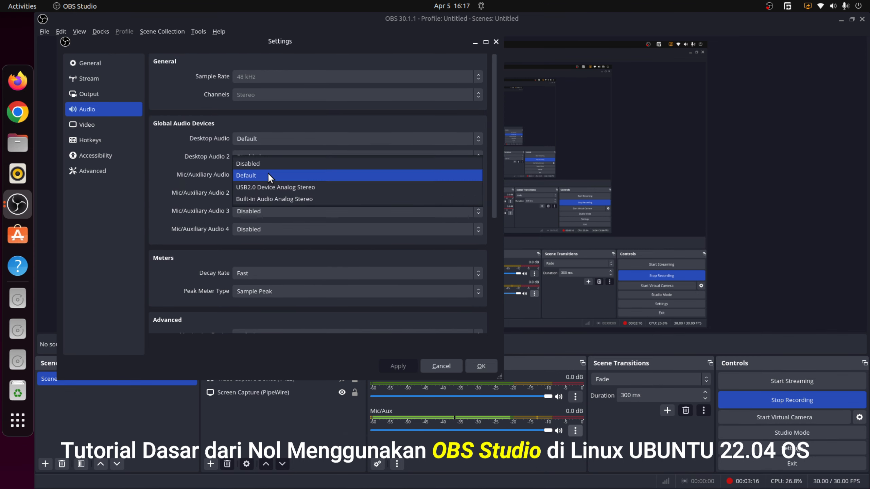
pyautogui.click(259, 164)
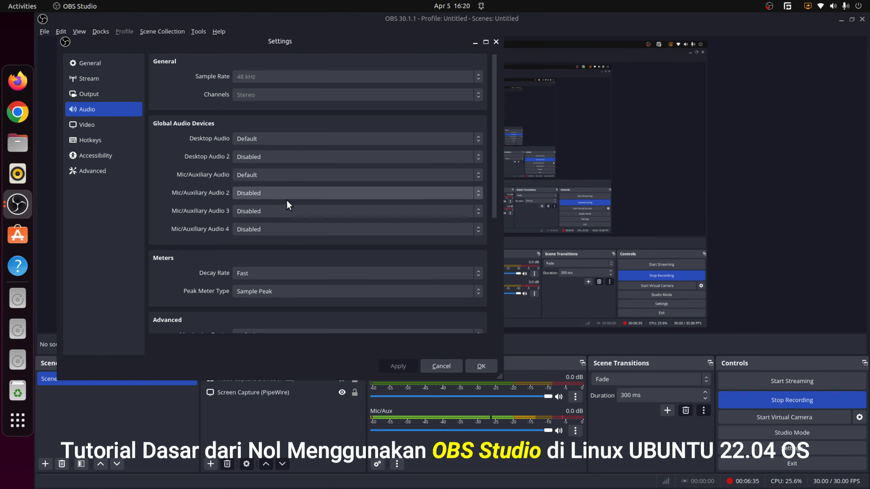
pyautogui.click(290, 176)
pyautogui.click(222, 182)
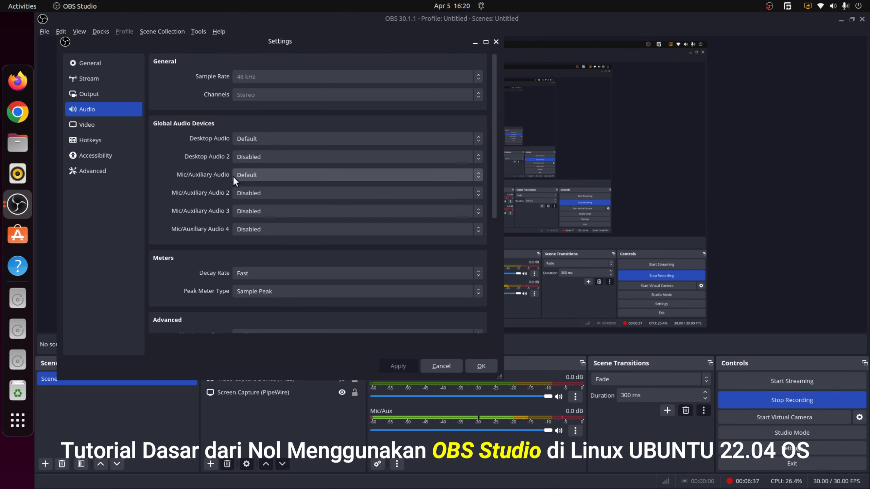
pyautogui.click(254, 174)
pyautogui.click(210, 186)
pyautogui.click(248, 170)
pyautogui.click(256, 163)
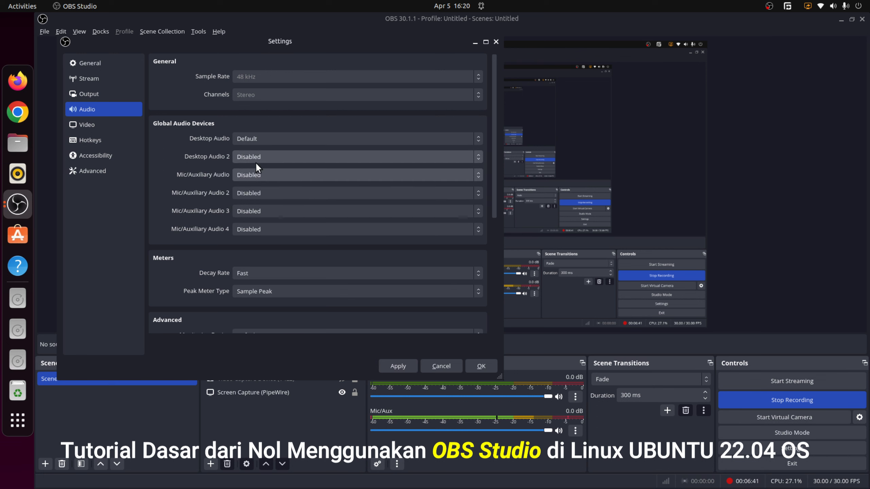
pyautogui.click(398, 366)
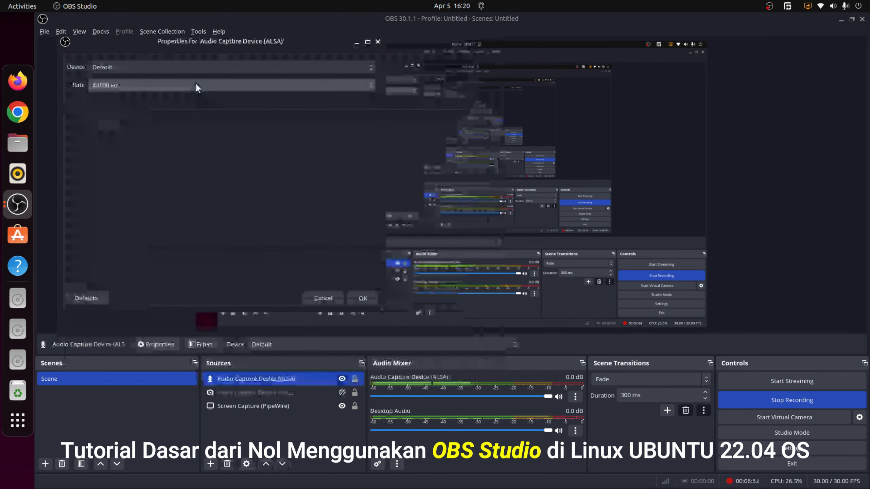
# Set the Audio Capture Device (ALSA) source's rate to 48000 Hz and accept its properties.
pyautogui.click(195, 84)
pyautogui.click(190, 97)
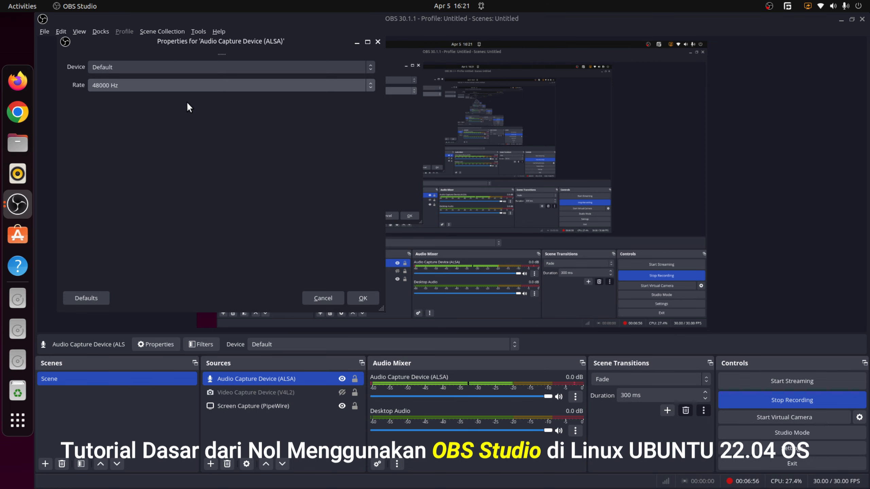
pyautogui.moveTo(179, 43); pyautogui.dragTo(251, 105)
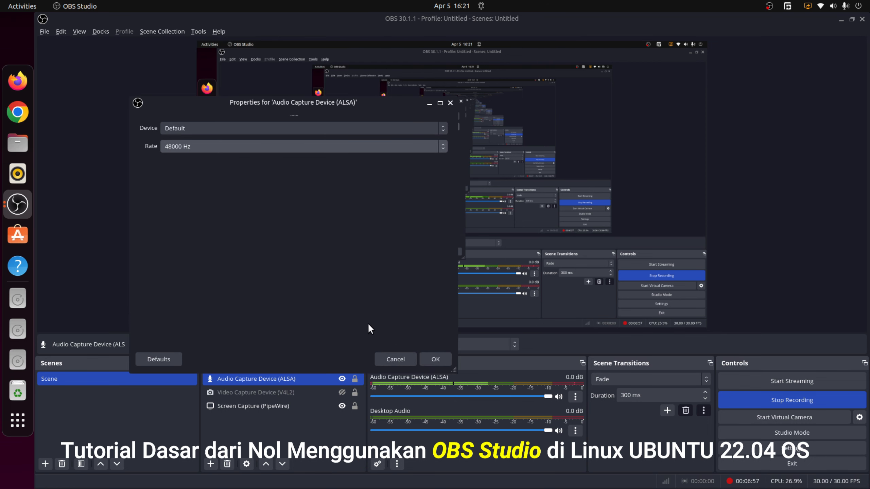
pyautogui.click(436, 358)
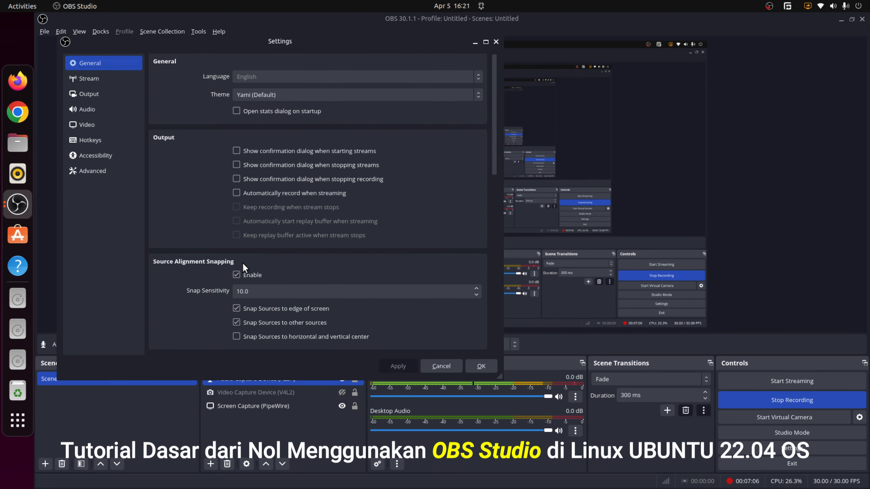
# Review the Mic/Auxiliary Audio device choices in the audio settings and check the system's microphone level.
pyautogui.click(97, 109)
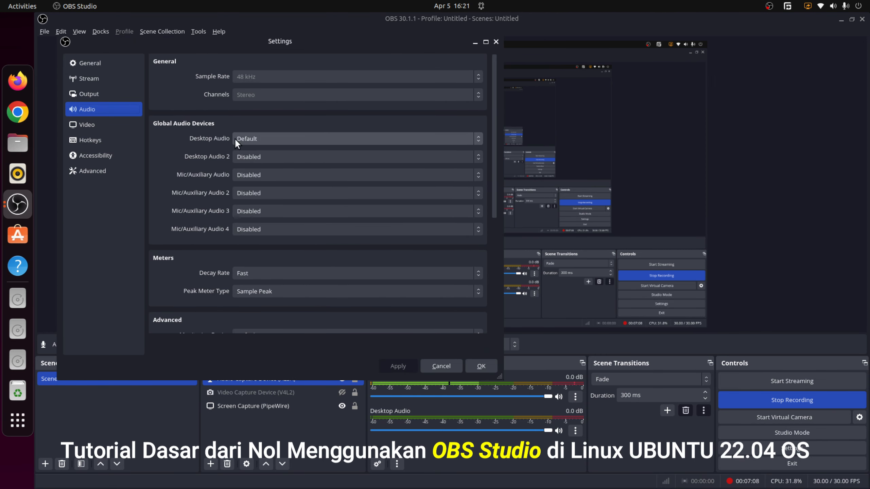
pyautogui.click(249, 177)
pyautogui.click(195, 176)
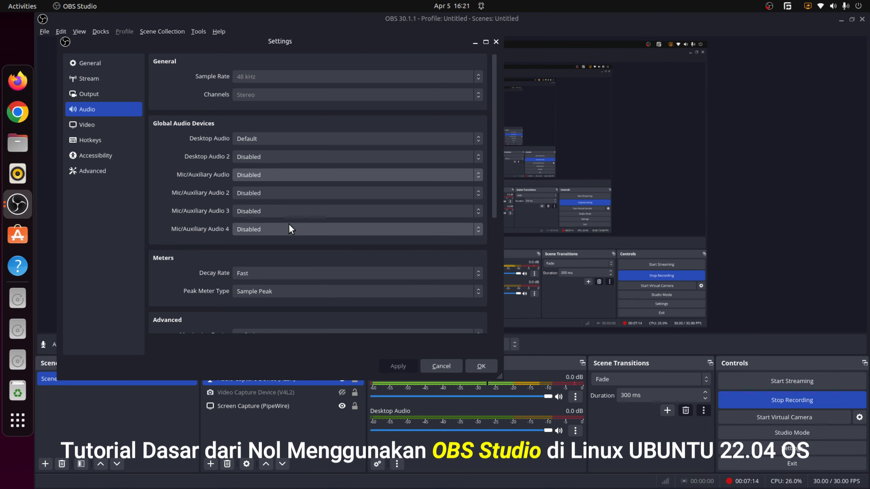
pyautogui.click(277, 177)
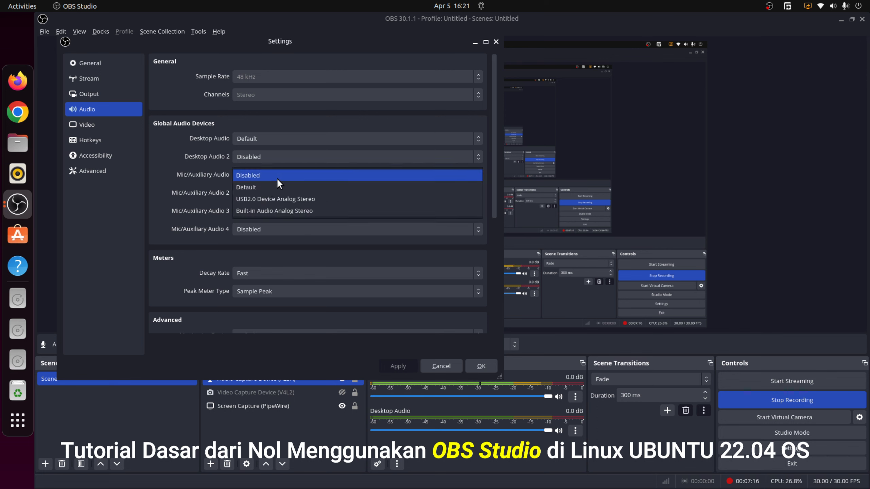
pyautogui.click(174, 171)
pyautogui.click(847, 4)
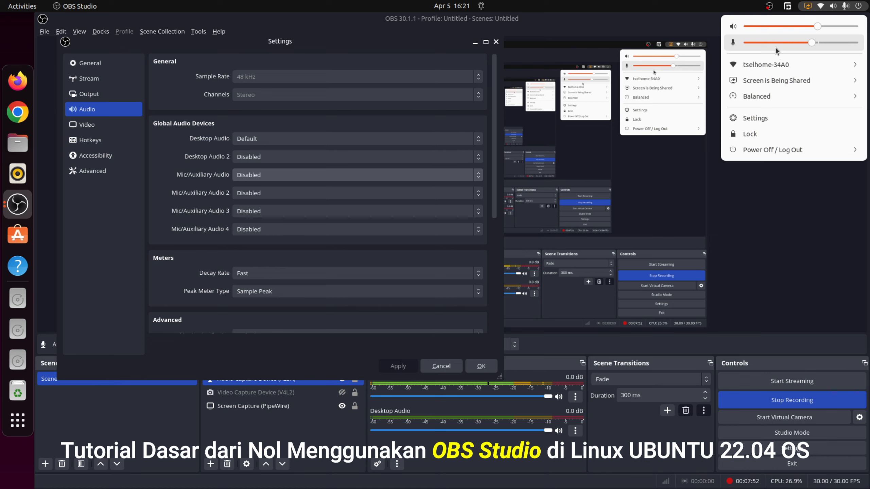
pyautogui.click(27, 119)
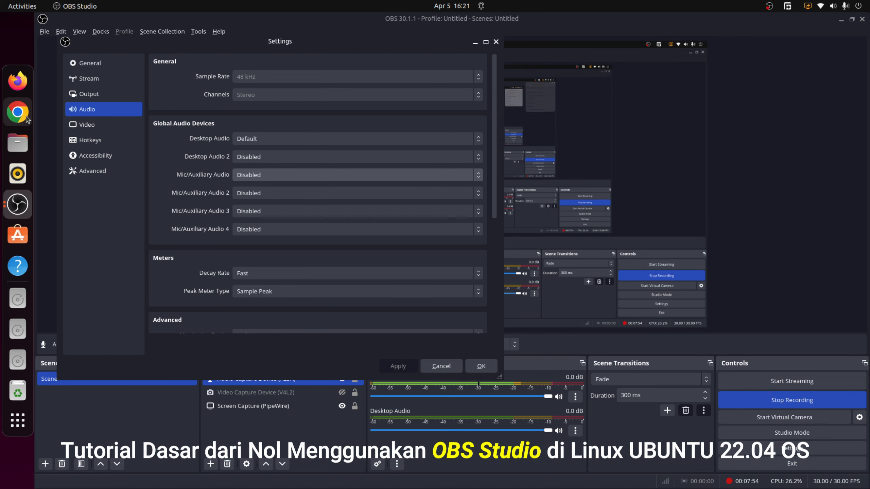
# Switch to Google Chrome, try voice input with language detection in Google Translate, and set the source language to Indonesian.
pyautogui.click(27, 118)
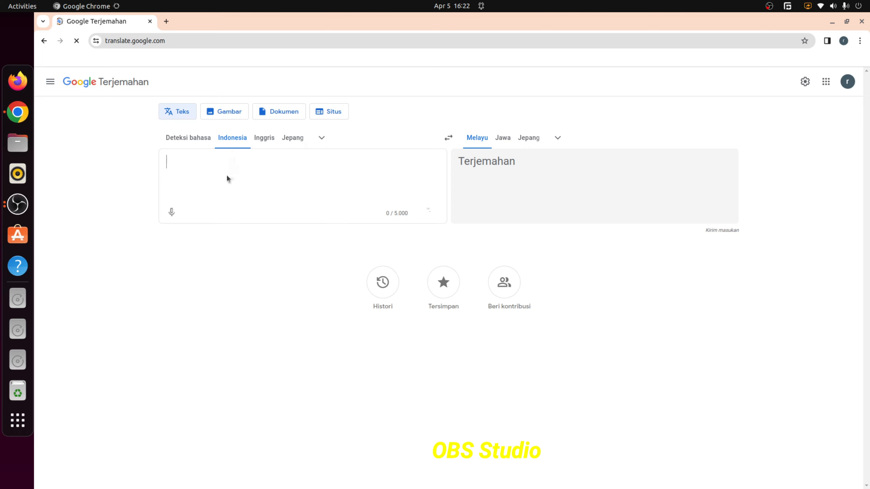
pyautogui.click(200, 141)
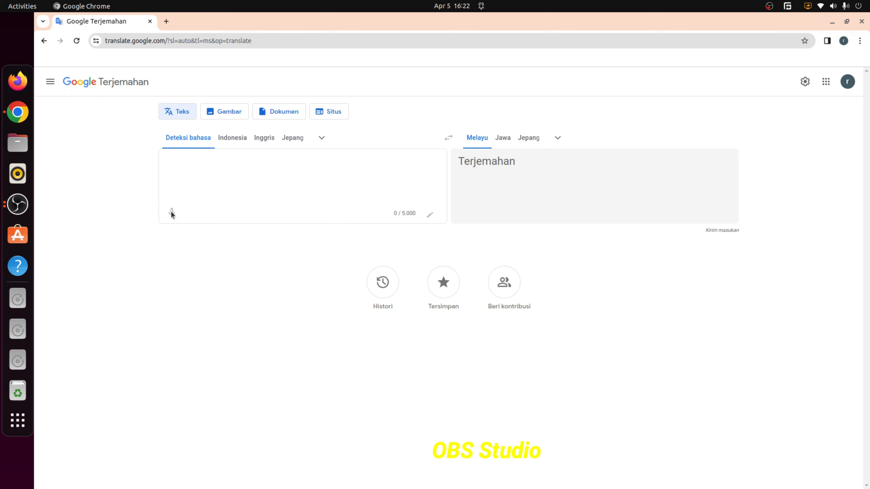
pyautogui.click(172, 213)
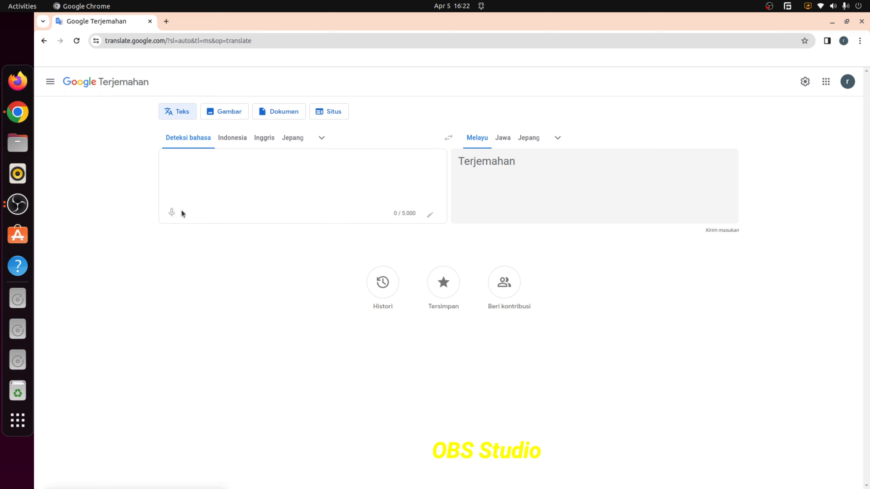
pyautogui.click(224, 141)
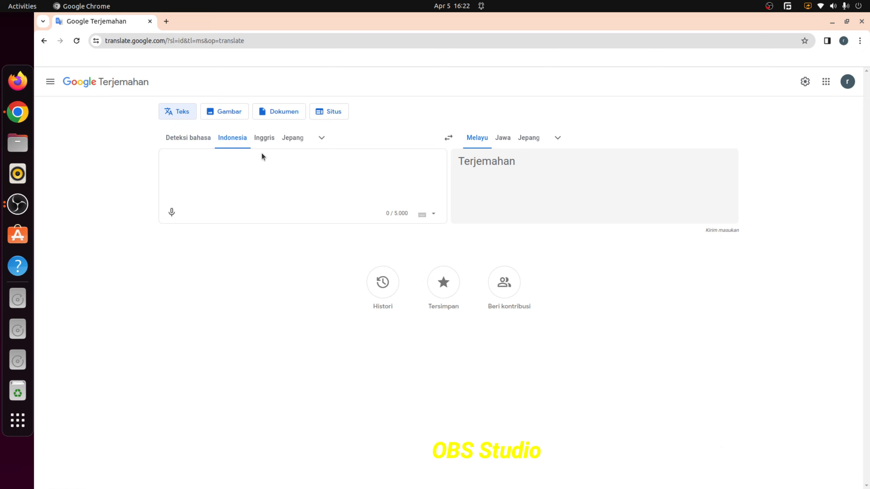
# Dictate Indonesian text into Google Translate by voice to test the microphone, stop the dictation and close the browser.
pyautogui.click(172, 212)
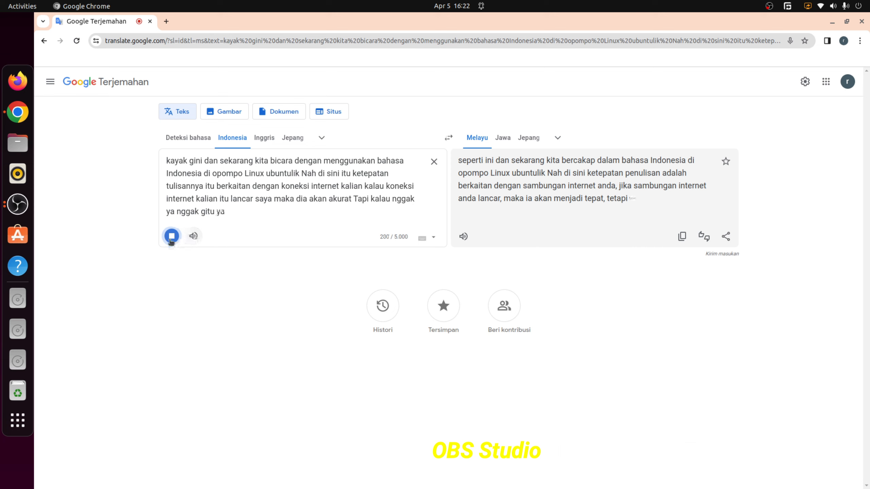
pyautogui.click(171, 238)
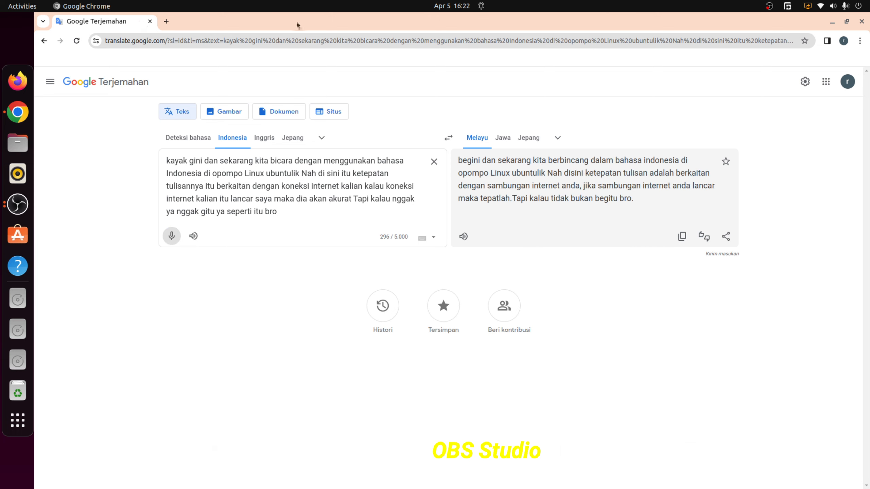
pyautogui.click(862, 22)
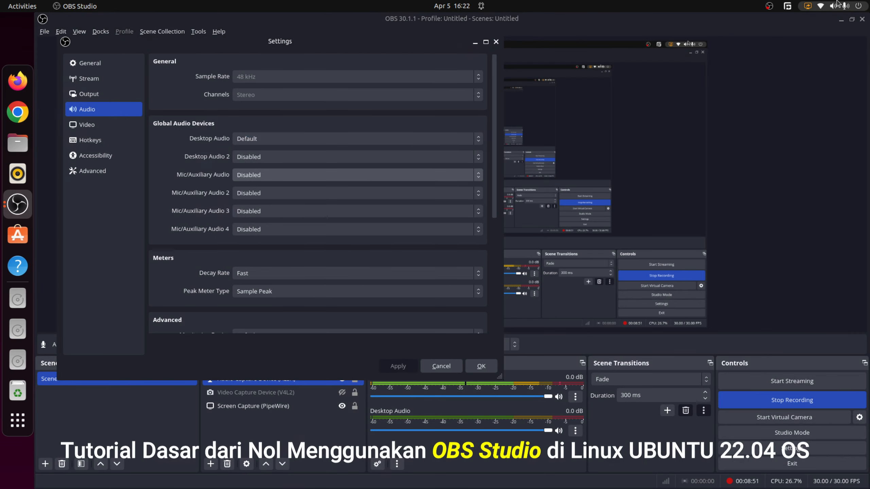
# Move the Settings dialog clear of the screen edge and look over the remaining audio options.
pyautogui.moveTo(260, 52); pyautogui.dragTo(424, 112)
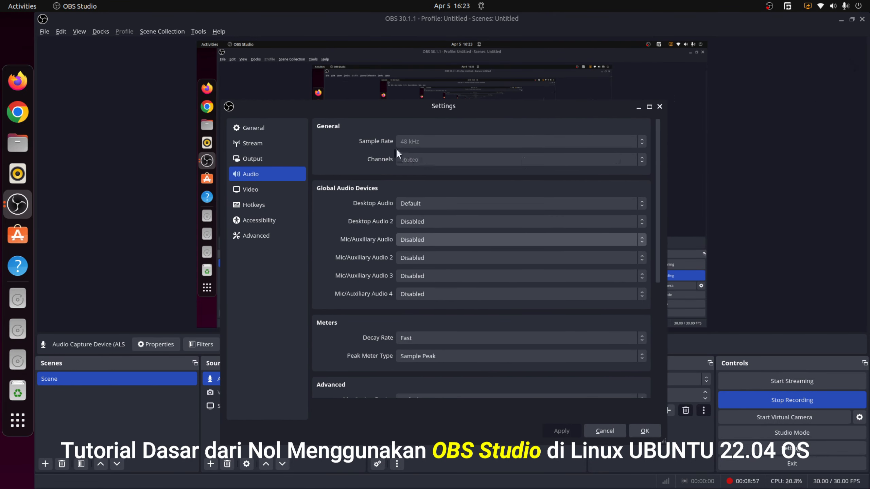
pyautogui.scroll(-6, 358, 304)
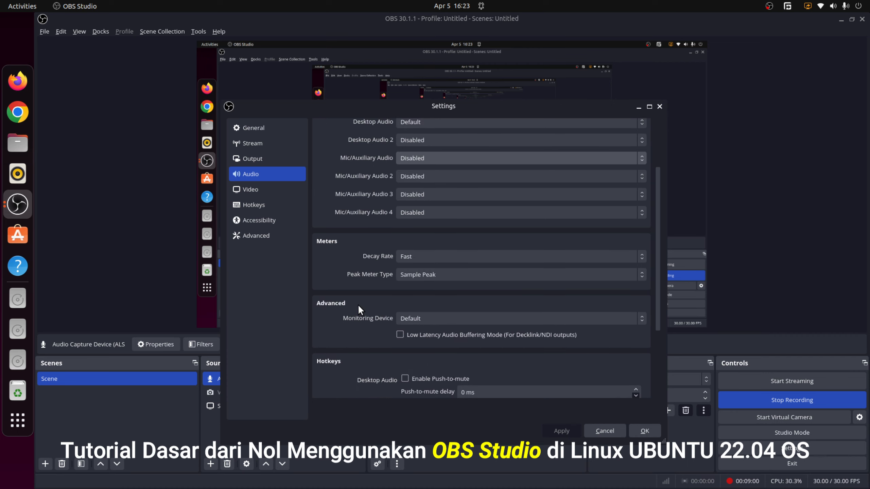
pyautogui.scroll(3, 357, 305)
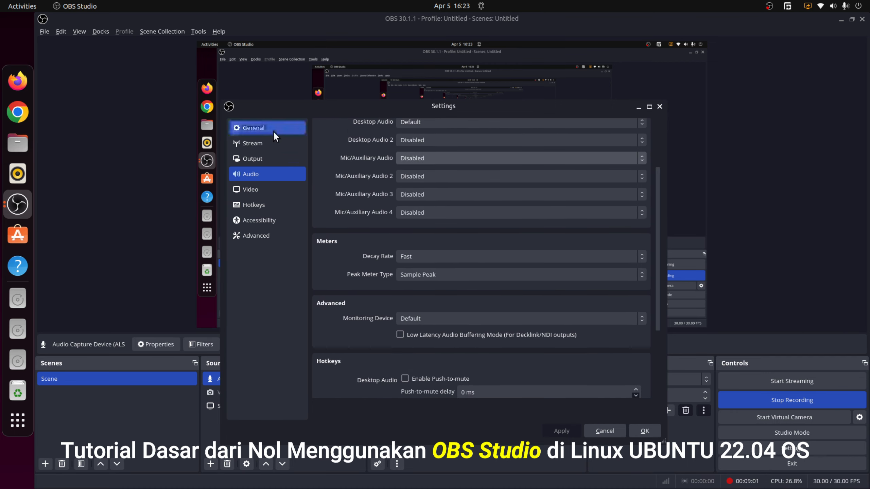
# Examine the streaming video bitrate and the recording options in the output settings.
pyautogui.click(271, 157)
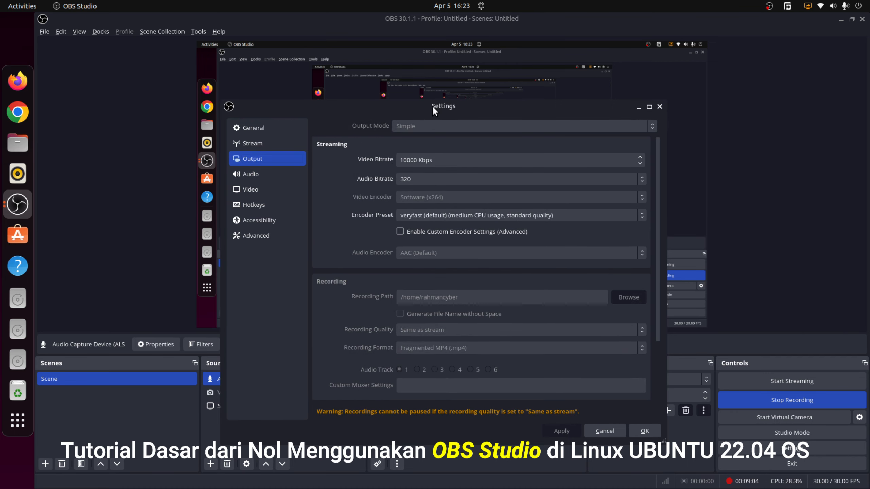
pyautogui.moveTo(433, 106); pyautogui.dragTo(350, 98)
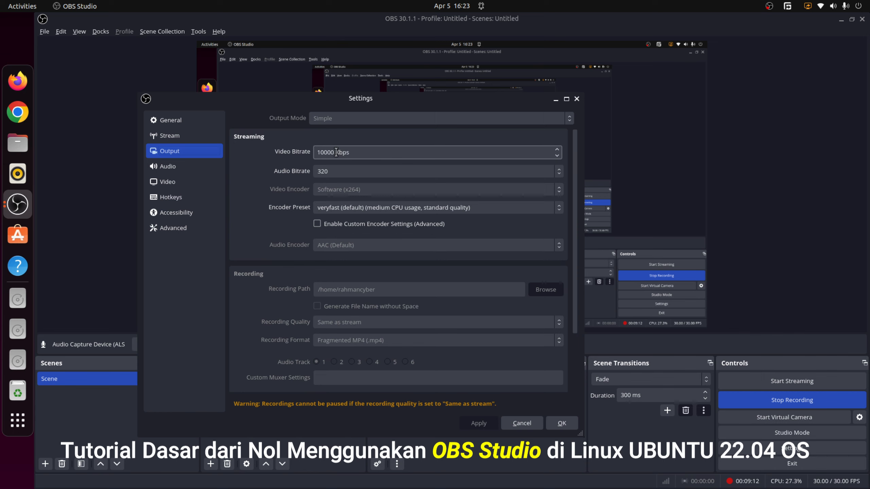
pyautogui.moveTo(350, 152); pyautogui.dragTo(309, 152)
pyautogui.click(326, 154)
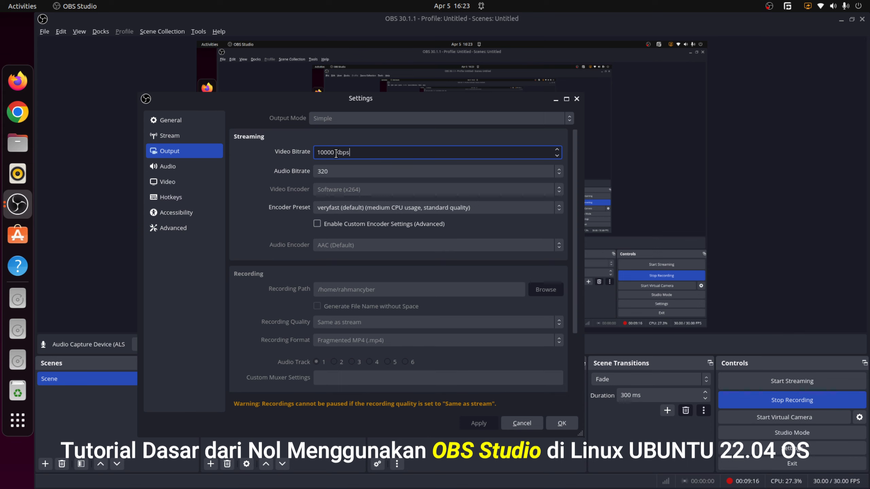
pyautogui.moveTo(336, 154); pyautogui.dragTo(311, 156)
pyautogui.scroll(-3, 288, 207)
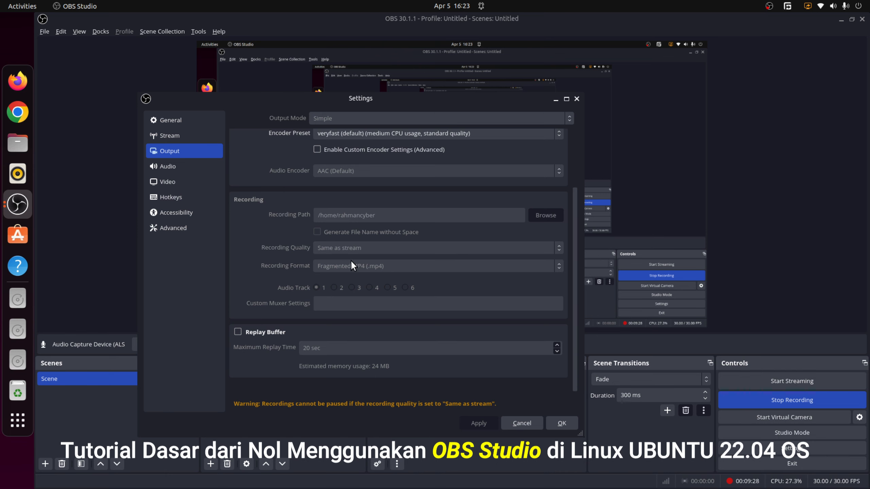
# Review the available audio bitrate values and encoder preset choices in the streaming output settings, keeping the current selections.
pyautogui.scroll(4, 360, 254)
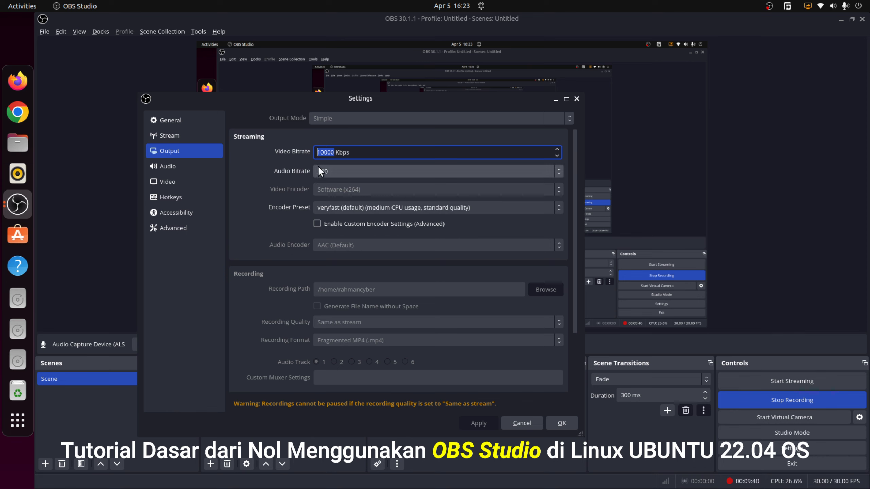
pyautogui.click(341, 171)
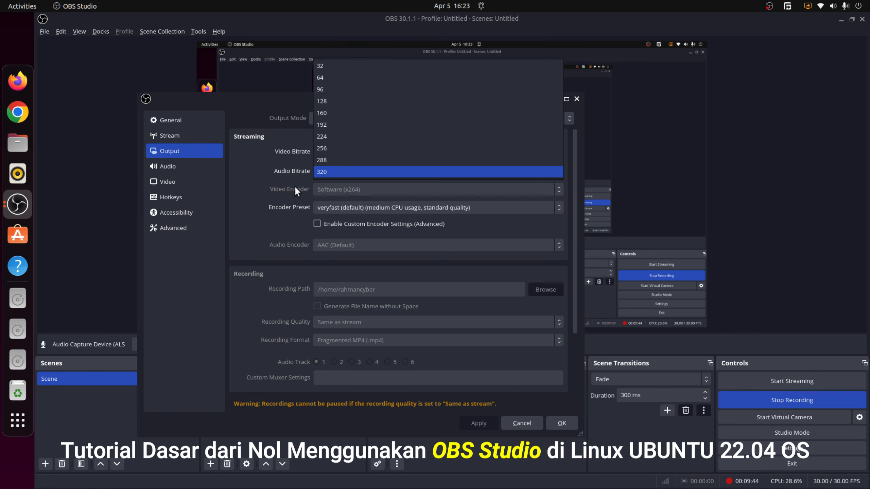
pyautogui.click(285, 178)
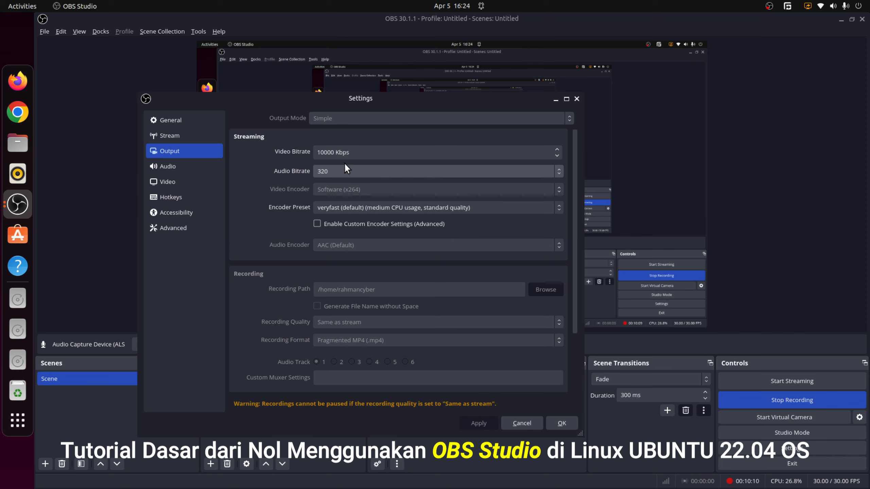
pyautogui.click(322, 171)
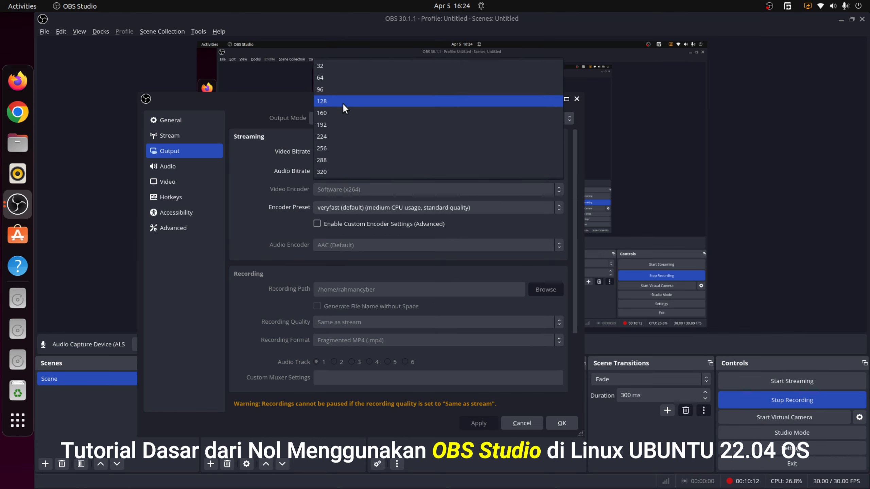
pyautogui.click(283, 166)
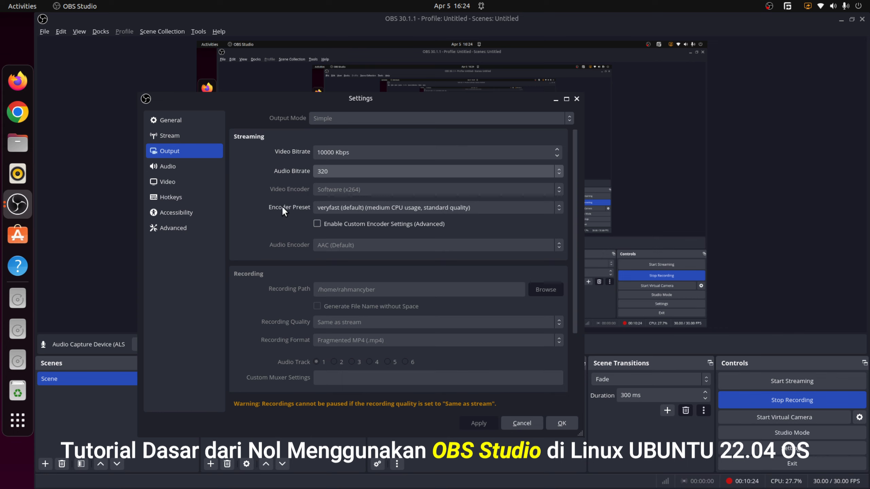
pyautogui.click(335, 208)
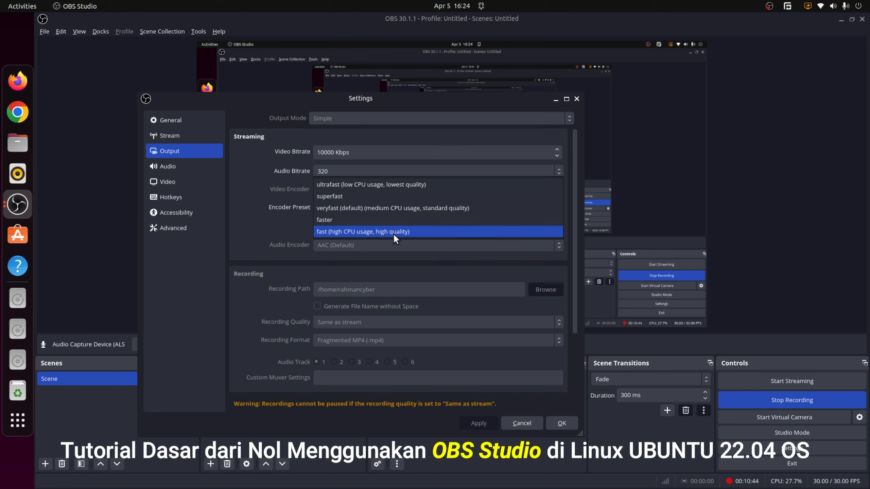
pyautogui.click(265, 223)
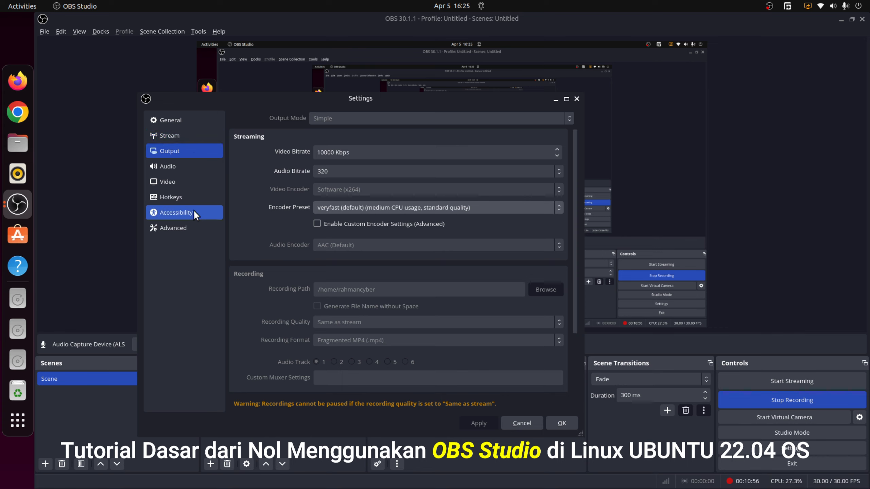
# Open the stream settings and view which streaming services can be chosen.
pyautogui.click(193, 138)
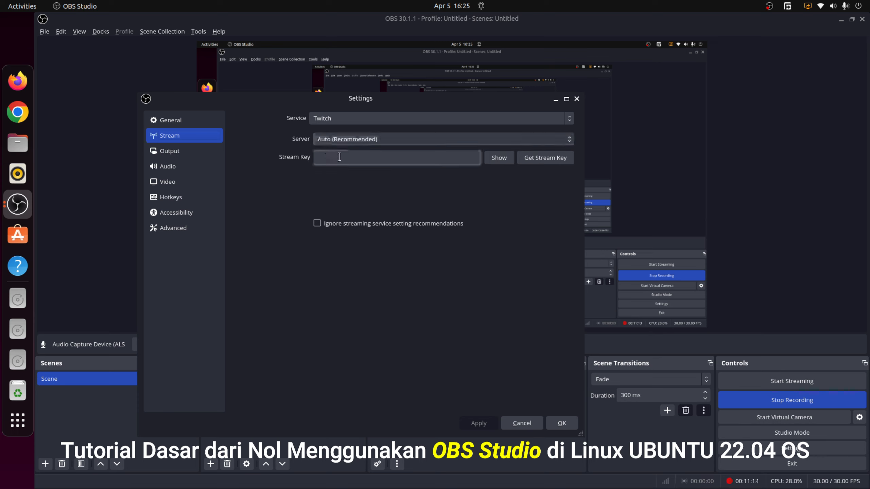
pyautogui.click(378, 118)
pyautogui.click(293, 181)
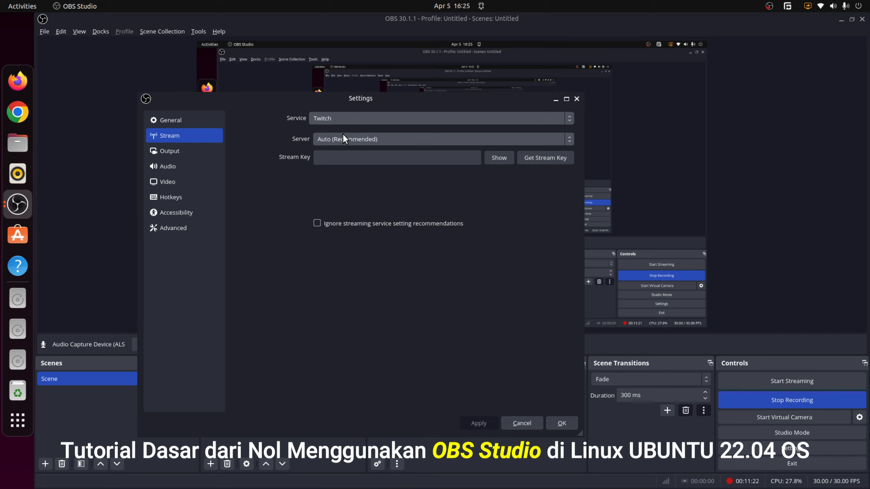
pyautogui.click(354, 118)
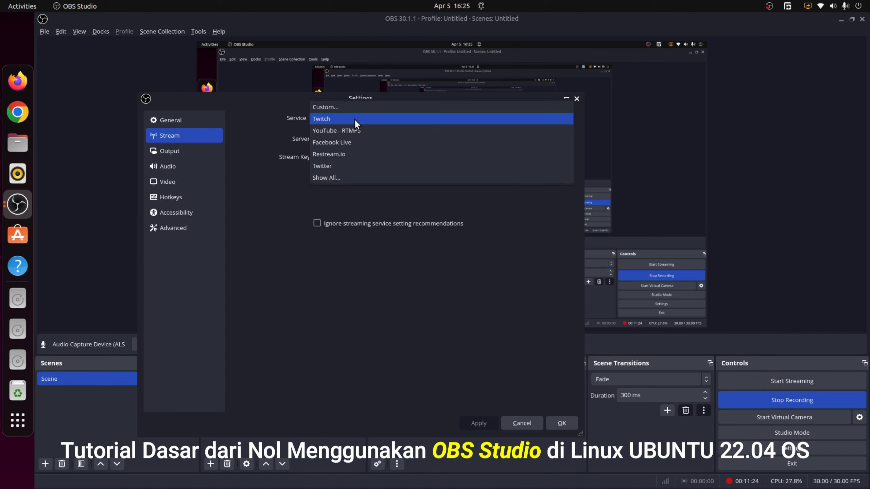
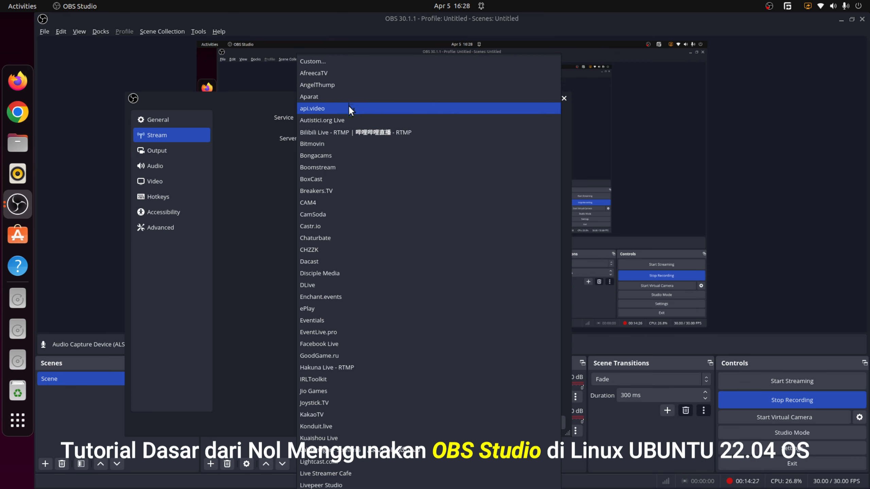
# Look through the full list of streaming services and close it without choosing one.
pyautogui.scroll(-1, 348, 105)
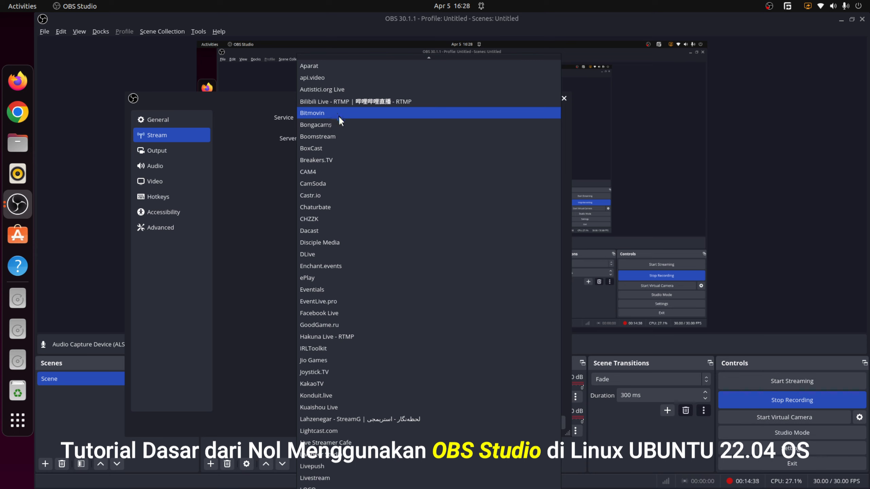
pyautogui.scroll(-1, 338, 132)
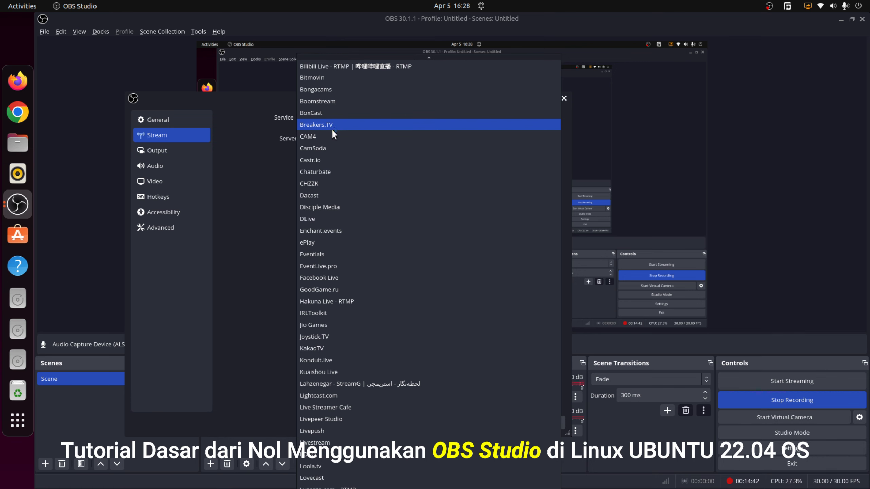
pyautogui.scroll(-1, 344, 168)
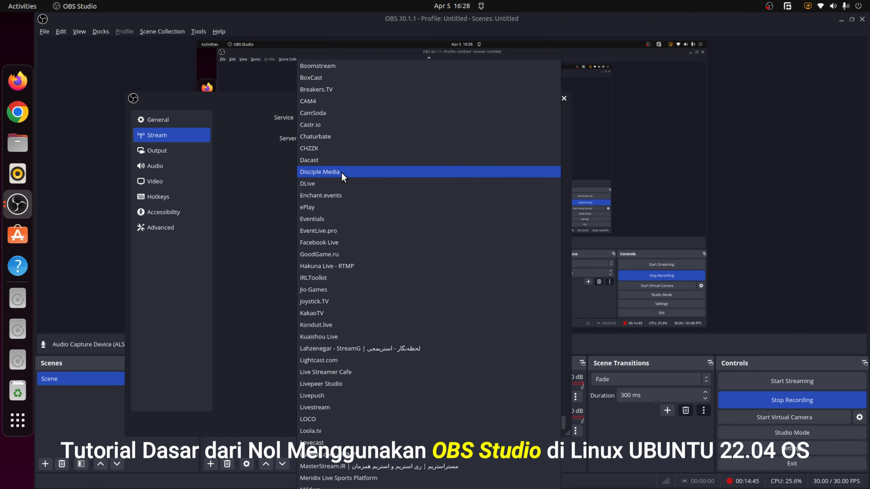
pyautogui.scroll(-3, 340, 210)
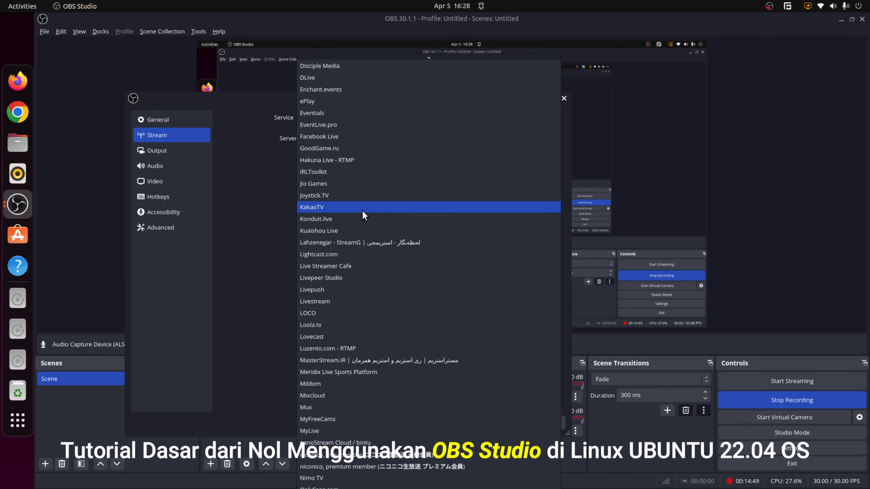
pyautogui.scroll(-1, 362, 209)
pyautogui.scroll(-2, 362, 209)
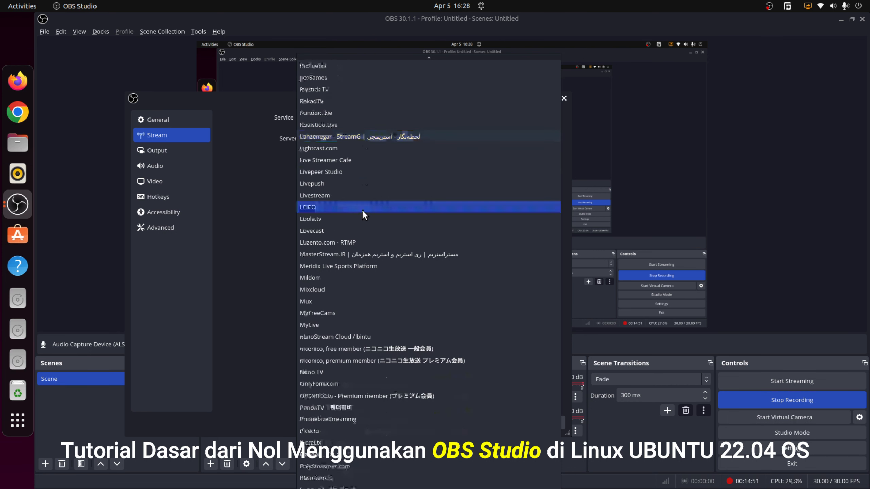
pyautogui.scroll(-8, 362, 209)
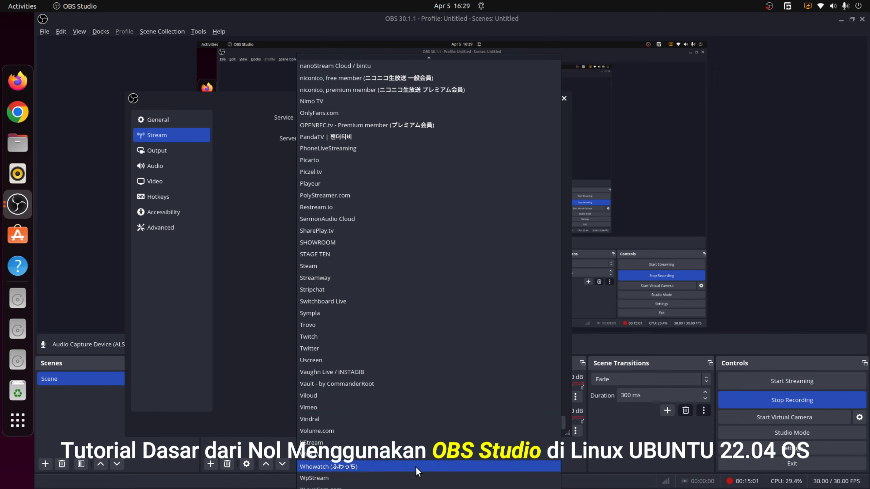
pyautogui.click(237, 301)
# Try to pick a service from the end of the full list, selecting XLoveCam.com.
pyautogui.click(358, 119)
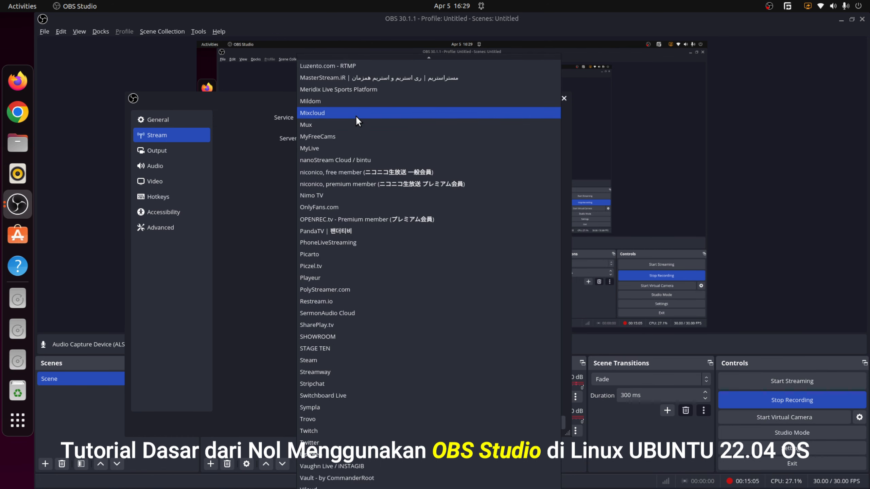
pyautogui.scroll(3, 353, 123)
pyautogui.click(262, 176)
pyautogui.click(341, 116)
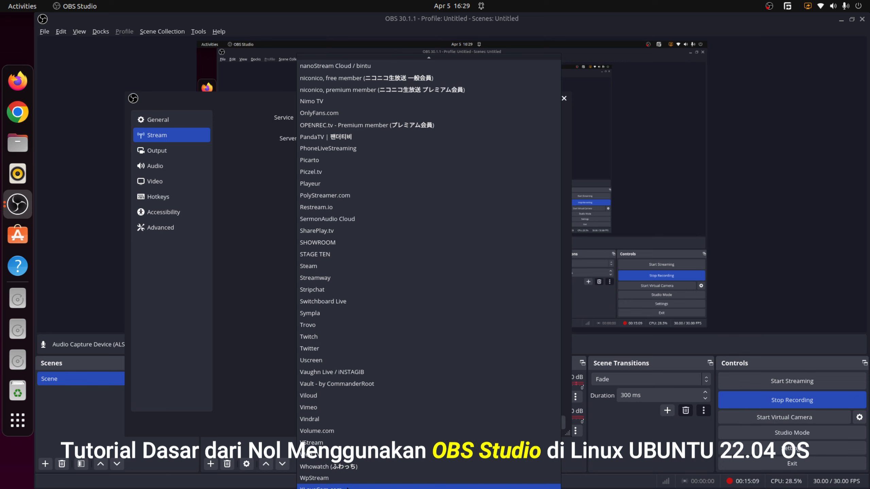
pyautogui.click(348, 486)
# Go through the complete streaming service list again from its start to its last entries, and close it.
pyautogui.click(338, 120)
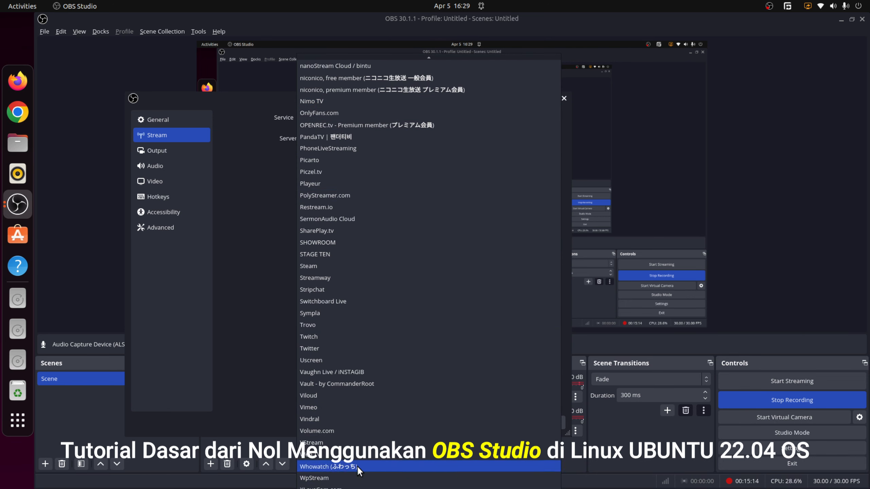
pyautogui.scroll(15, 372, 410)
pyautogui.scroll(2, 371, 407)
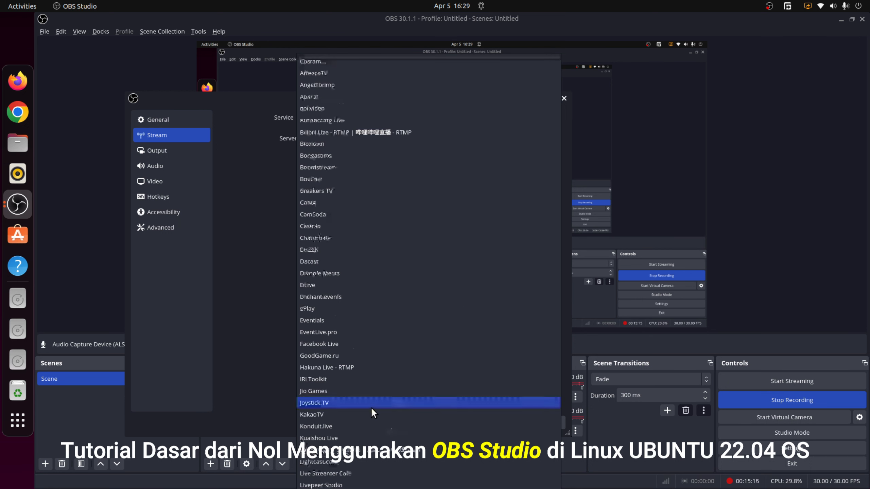
pyautogui.scroll(-5, 379, 301)
pyautogui.scroll(-12, 403, 318)
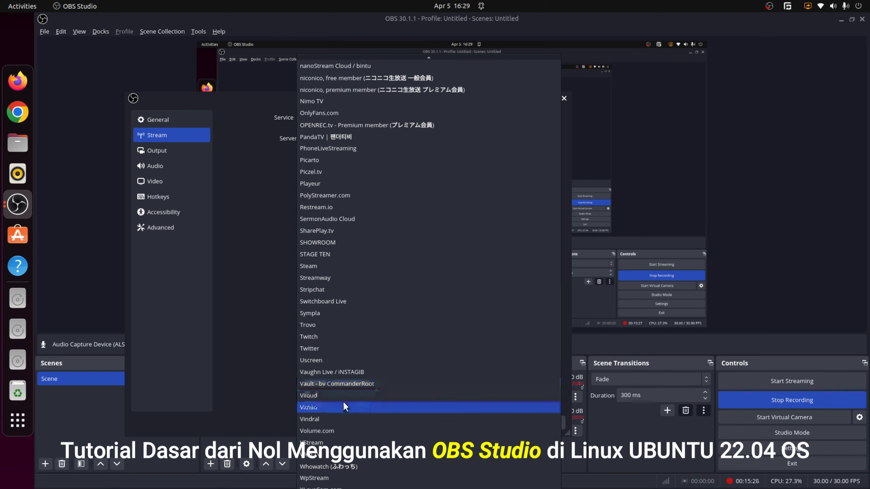
pyautogui.click(262, 315)
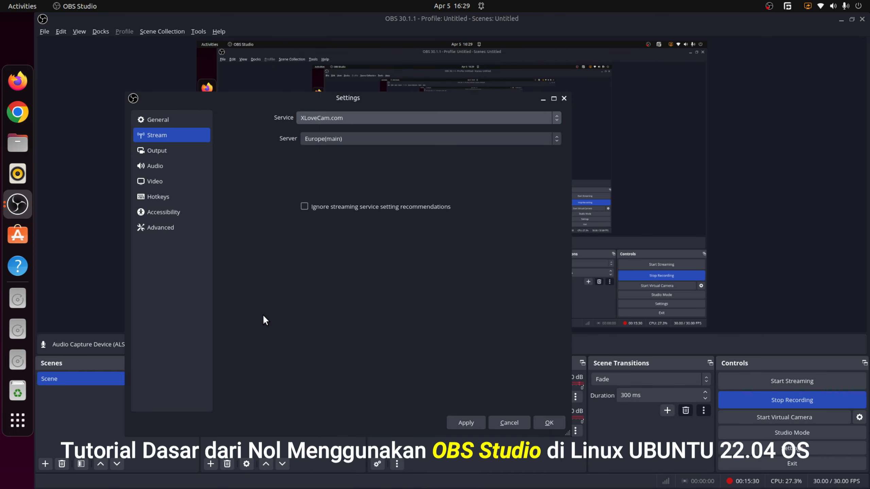
# Move the Settings dialog up to make room for the full service list and set the streaming service to YouTube - RTMPS.
pyautogui.moveTo(299, 100); pyautogui.dragTo(298, 21)
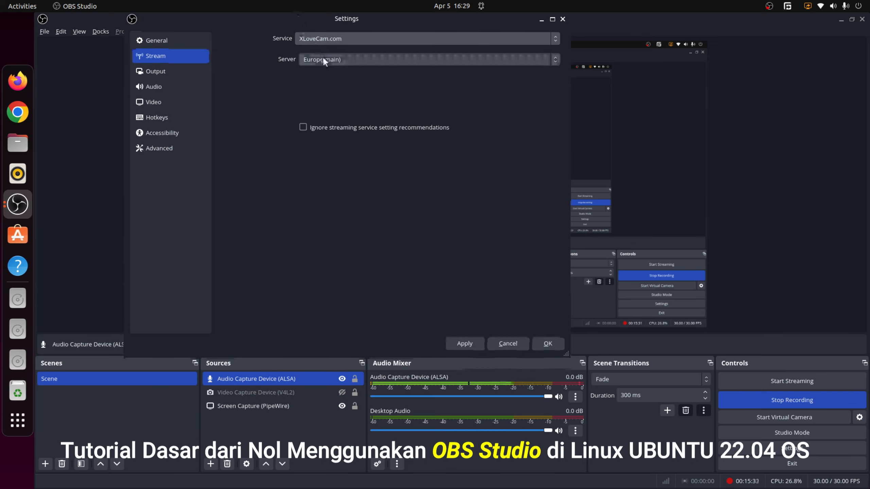
pyautogui.click(346, 42)
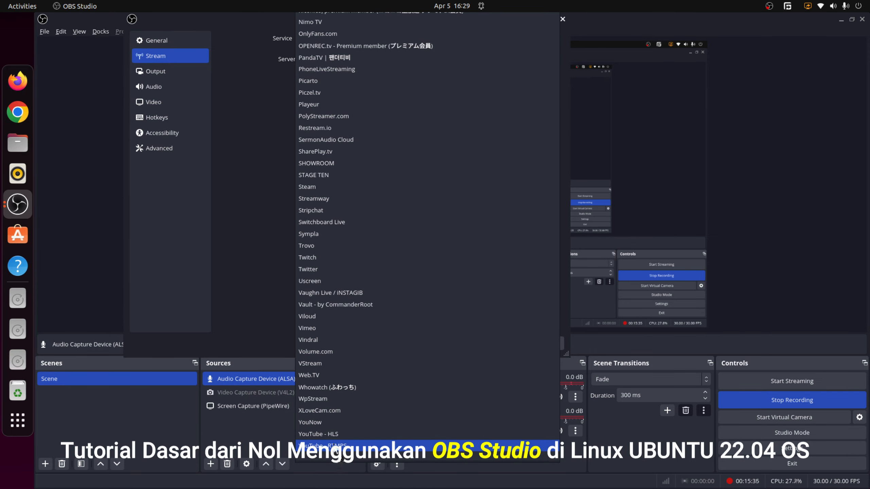
pyautogui.click(347, 444)
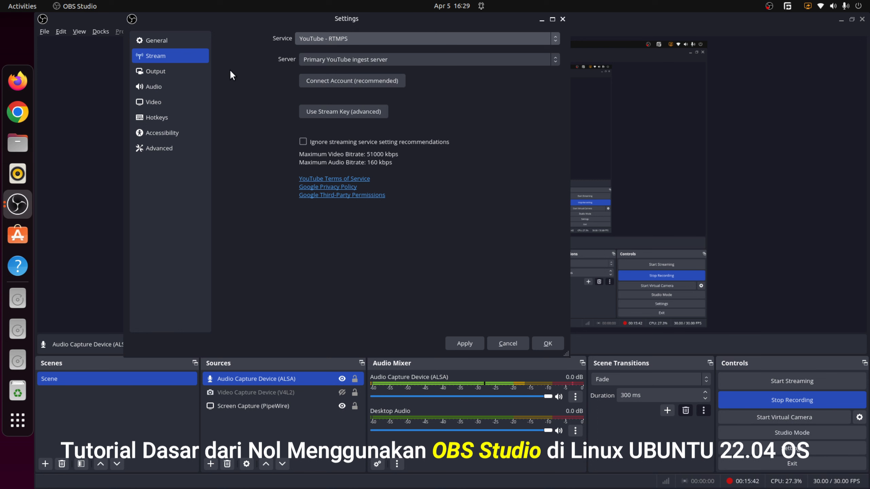
# Look over the YouTube stream settings and the general settings, moving the dialog back down.
pyautogui.click(179, 68)
pyautogui.click(178, 57)
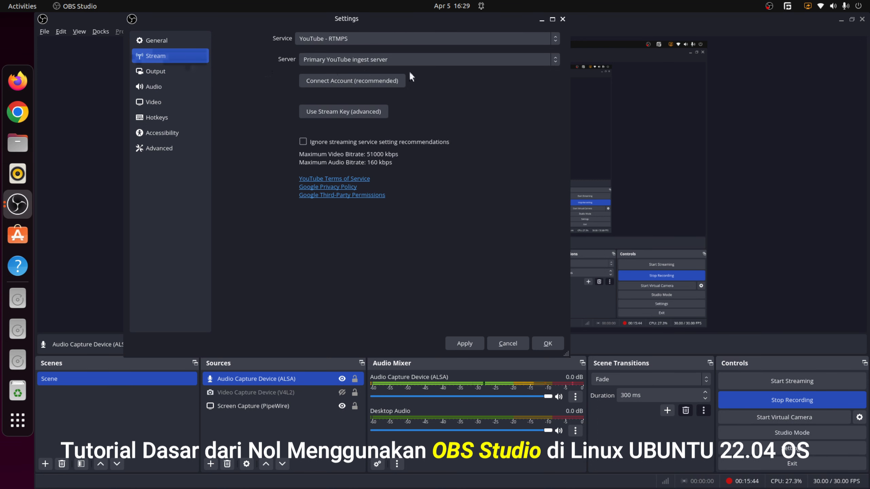
pyautogui.click(173, 41)
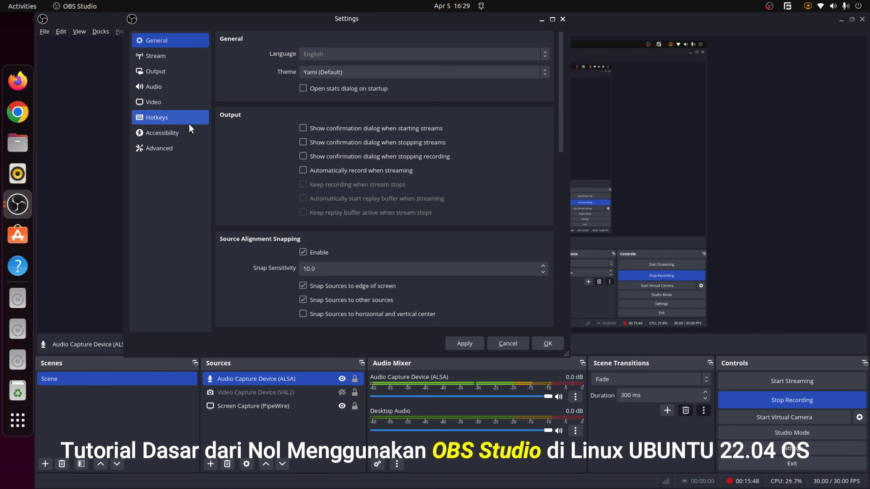
pyautogui.moveTo(286, 17); pyautogui.dragTo(308, 72)
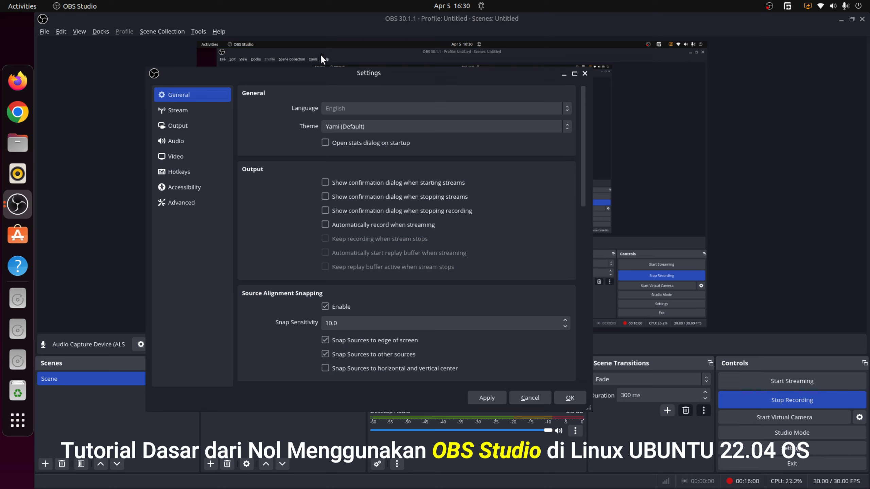
pyautogui.click(214, 113)
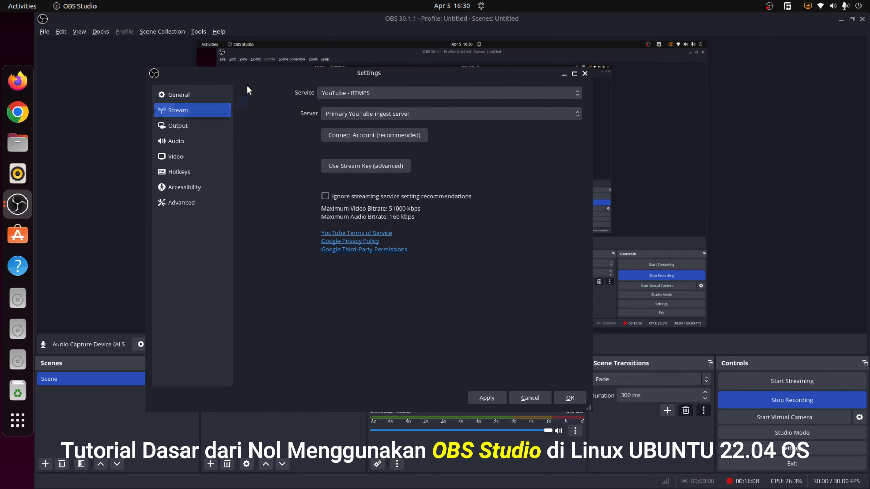
# Reposition the Settings dialog and look through the output, audio, video, advanced and accessibility settings, ending with the hotkeys.
pyautogui.moveTo(253, 77); pyautogui.dragTo(219, 116)
pyautogui.click(161, 170)
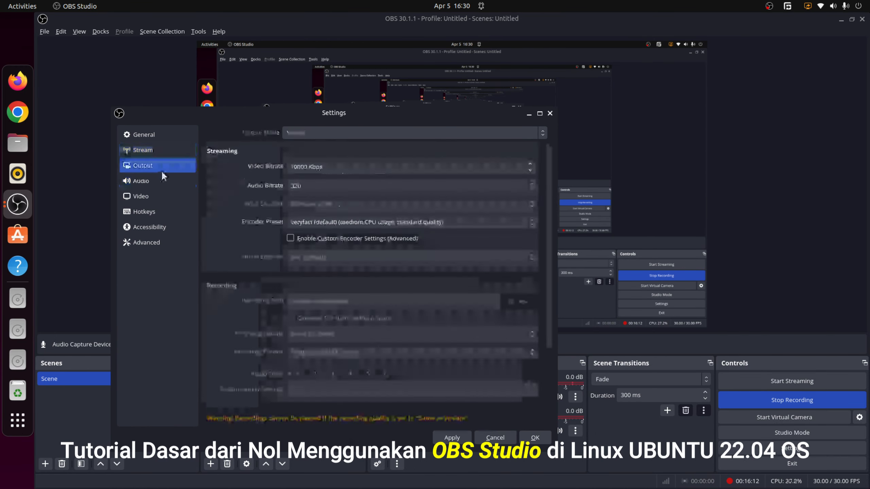
pyautogui.click(162, 177)
pyautogui.click(162, 193)
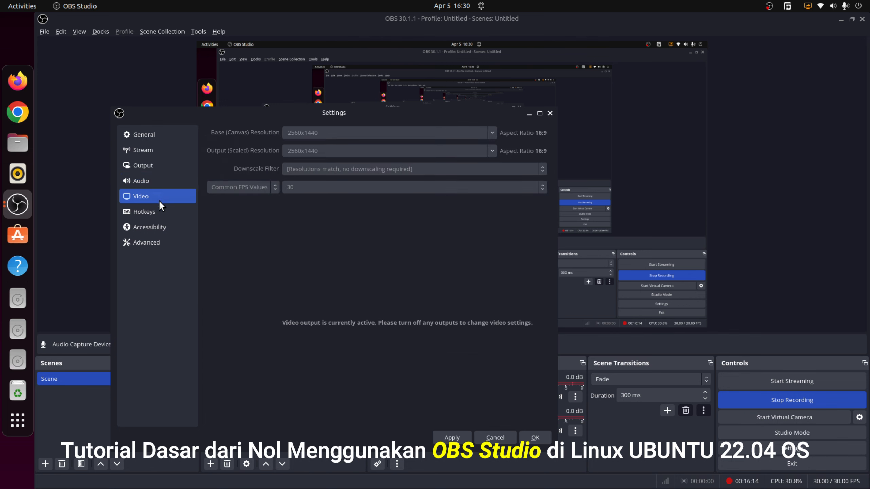
pyautogui.click(155, 243)
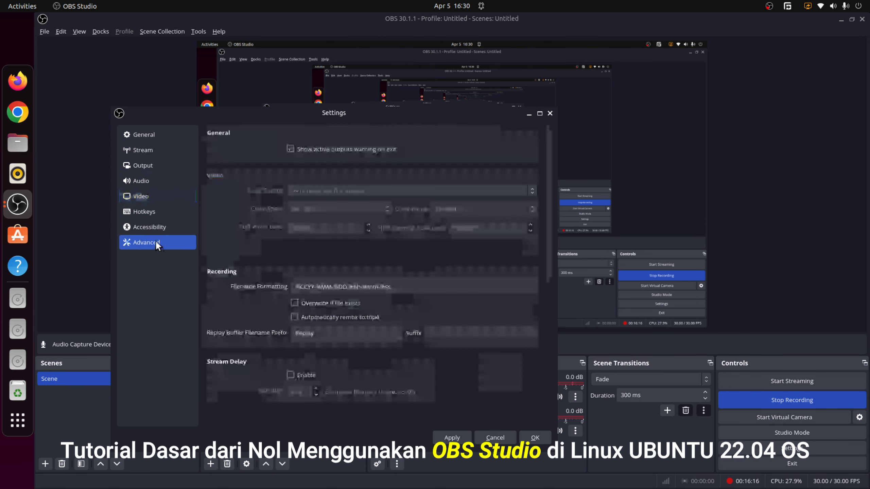
pyautogui.click(171, 222)
pyautogui.click(173, 211)
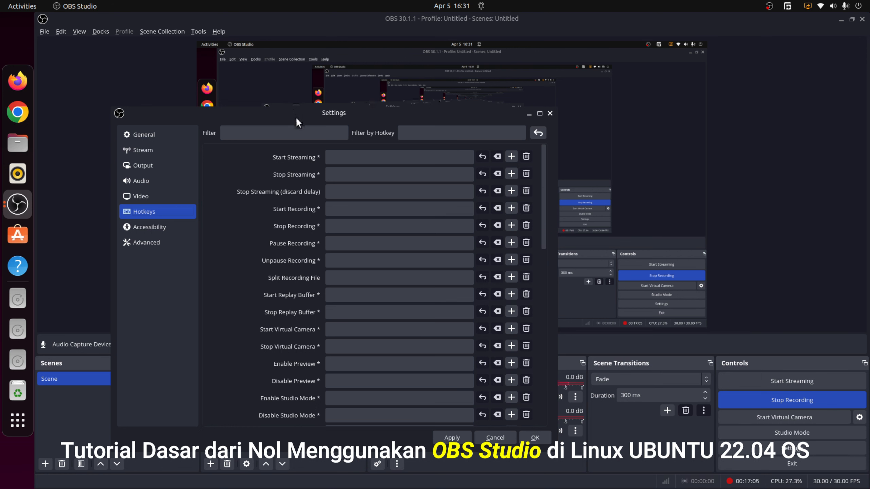
pyautogui.moveTo(296, 117); pyautogui.dragTo(344, 93)
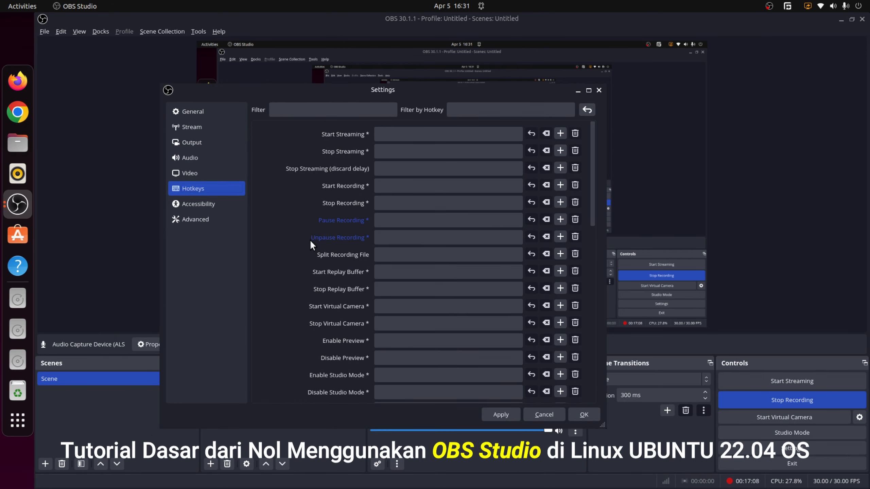
# Examine the hotkey list down to the scene and audio device entries, and close the settings without saving changes.
pyautogui.scroll(-5, 313, 250)
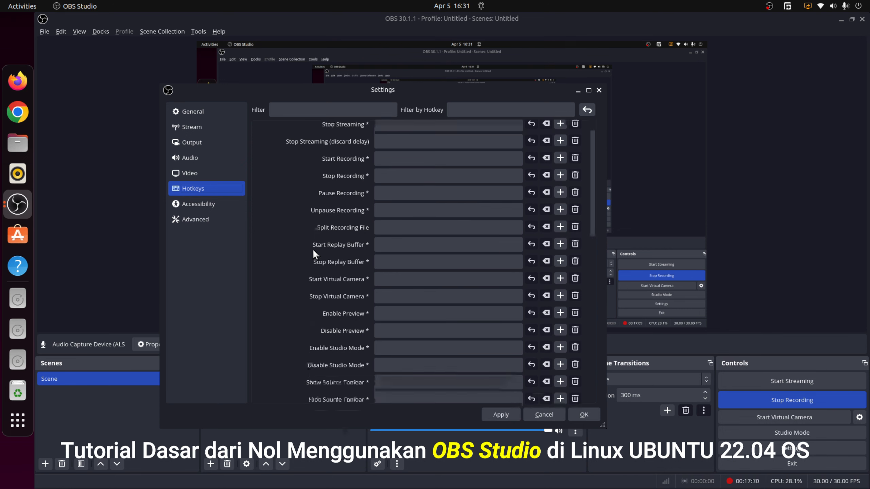
pyautogui.scroll(-5, 313, 315)
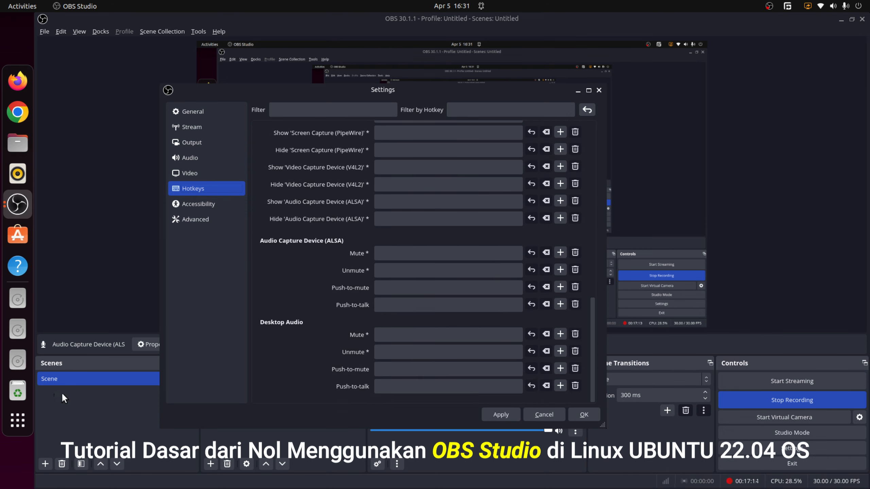
pyautogui.scroll(3, 287, 303)
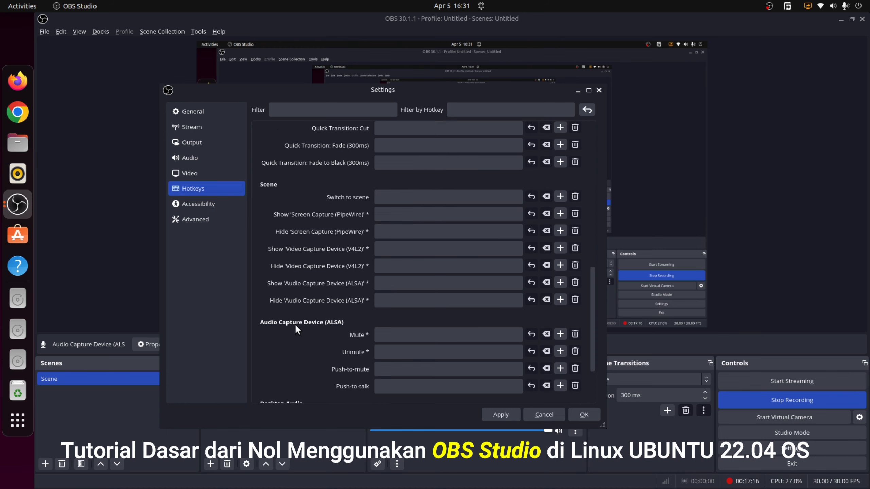
pyautogui.click(408, 198)
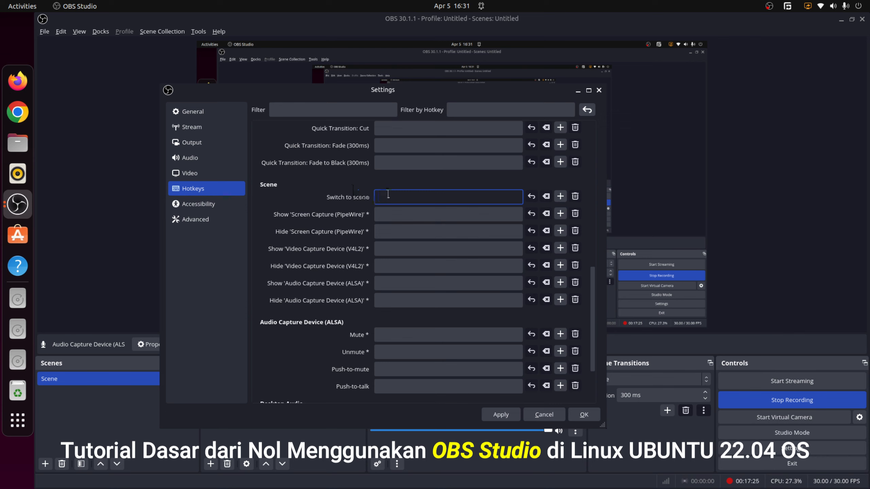
pyautogui.click(600, 90)
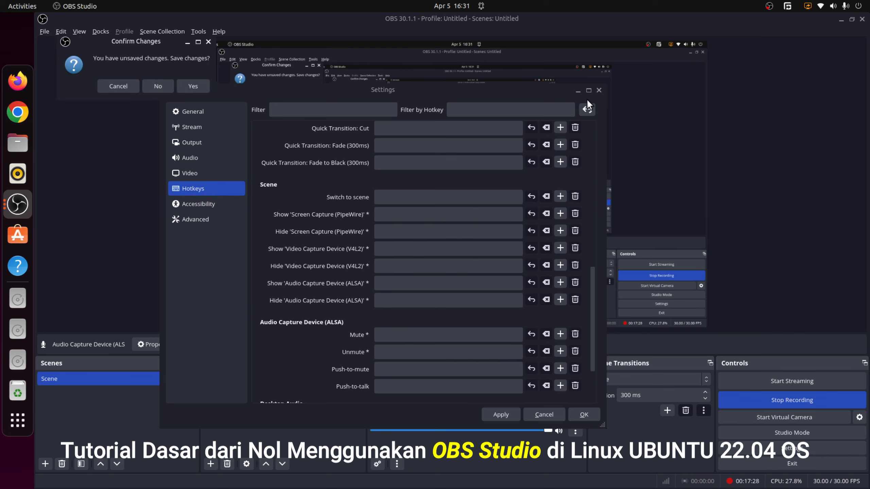
pyautogui.click(157, 87)
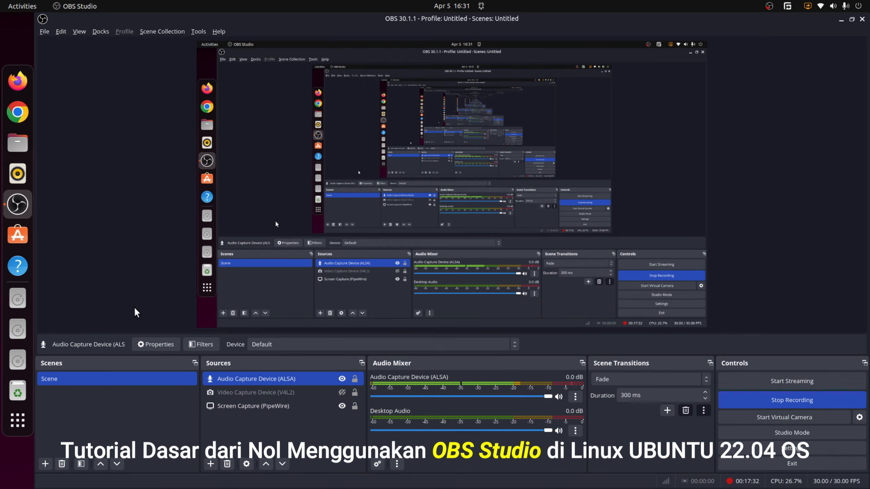
# Add a new scene named Scene 2 and select it in the scene list.
pyautogui.click(45, 464)
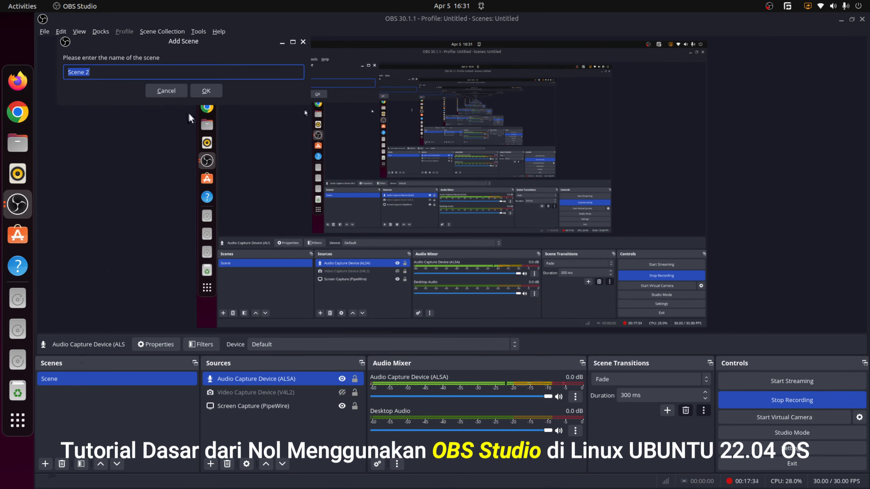
pyautogui.click(212, 89)
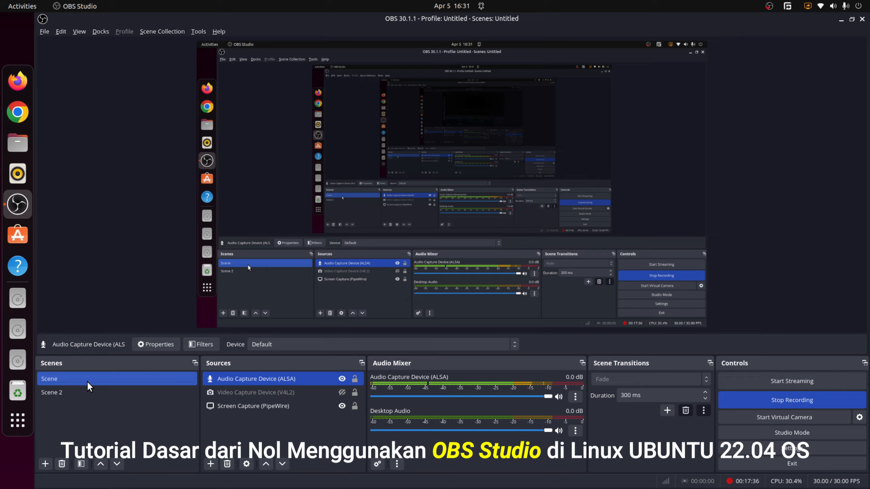
pyautogui.click(88, 391)
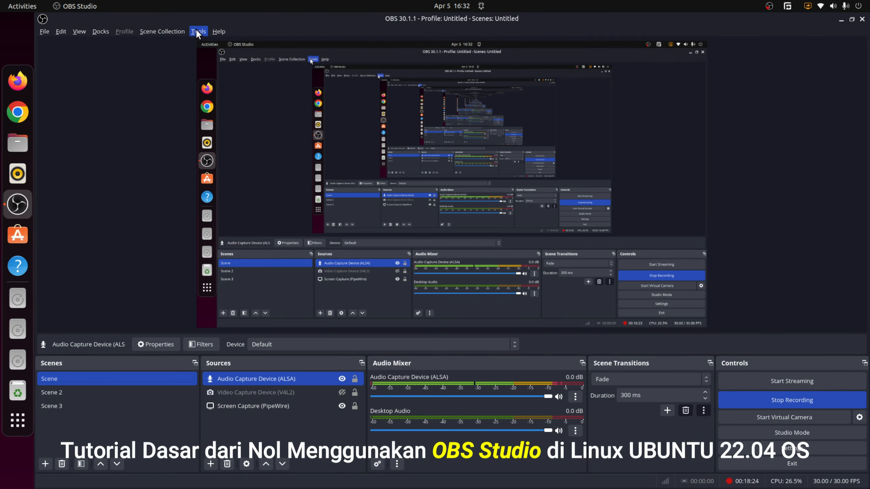
# Open the hotkey settings and assign 1 as the hotkey for switching to the first scene, Scene.
pyautogui.click(197, 30)
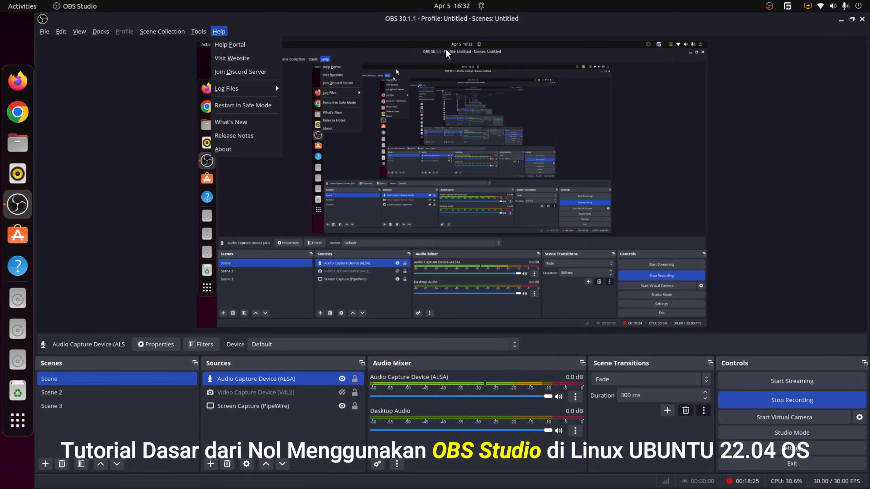
pyautogui.click(785, 446)
pyautogui.click(784, 446)
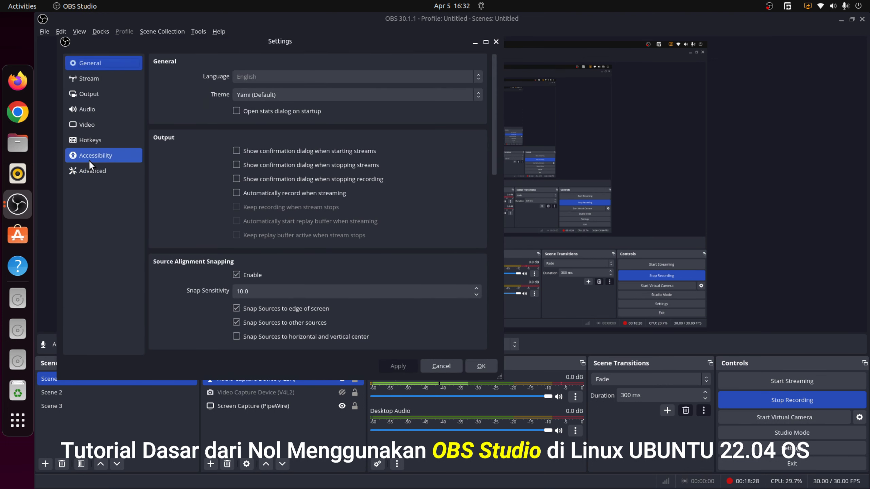
pyautogui.click(101, 140)
pyautogui.scroll(-10, 206, 177)
pyautogui.scroll(-3, 191, 214)
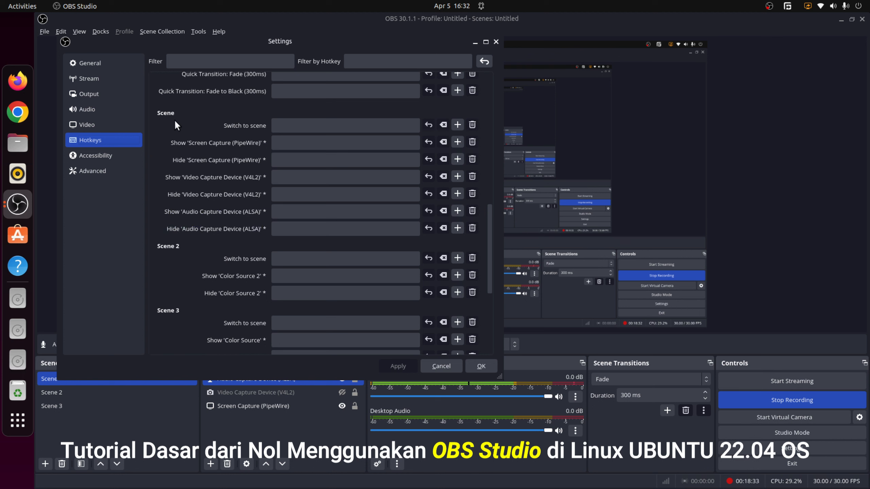
pyautogui.scroll(-3, 192, 251)
pyautogui.scroll(3, 186, 256)
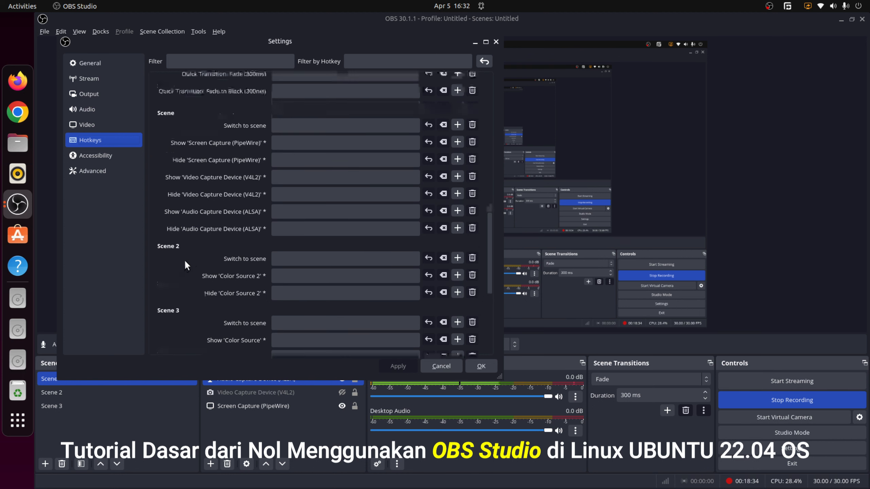
pyautogui.click(298, 126)
pyautogui.press('1')
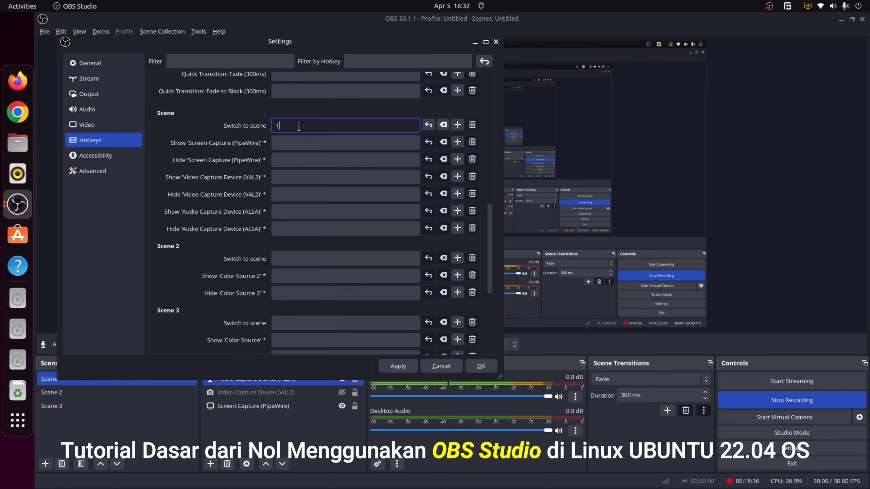
# Assign hotkey 2 for switching to Scene 2 and 3 for switching to Scene 3, and save the settings.
pyautogui.click(293, 258)
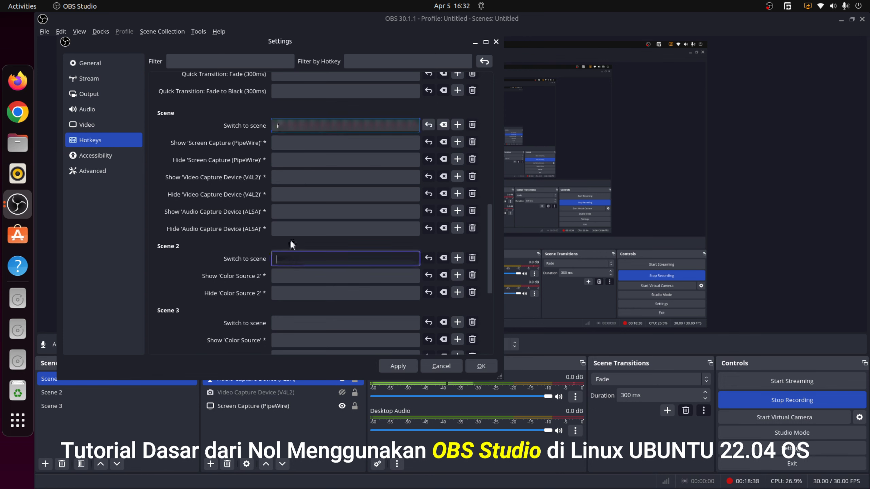
pyautogui.press('2')
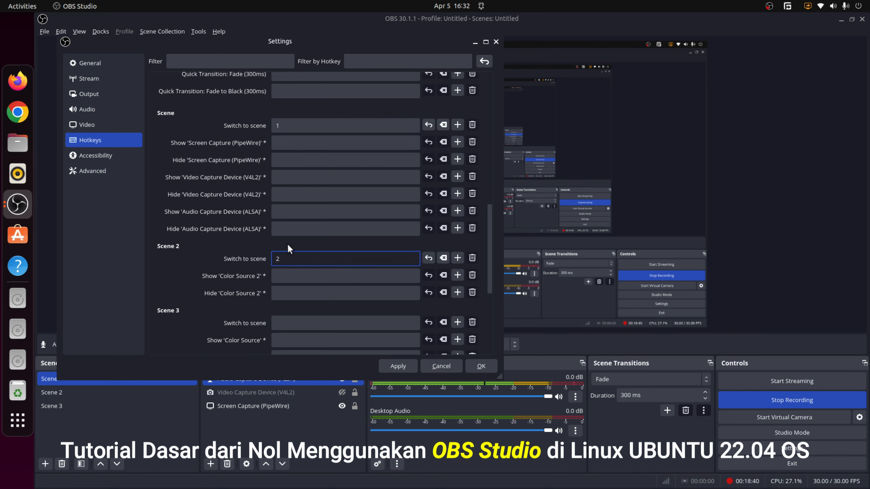
pyautogui.scroll(-3, 227, 273)
pyautogui.click(277, 241)
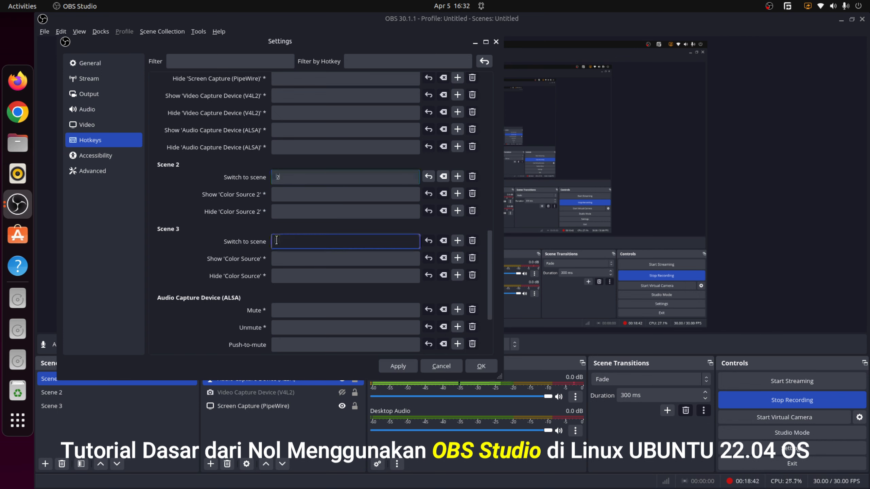
pyautogui.press('3')
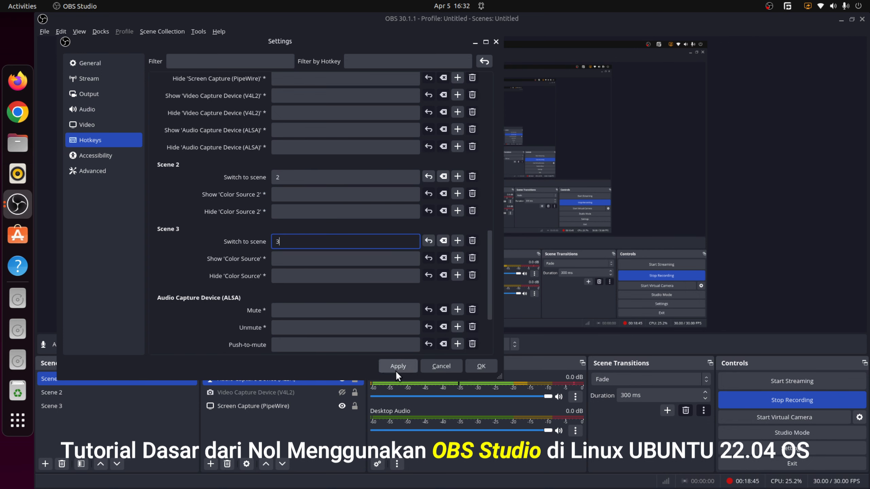
pyautogui.click(397, 366)
pyautogui.click(484, 366)
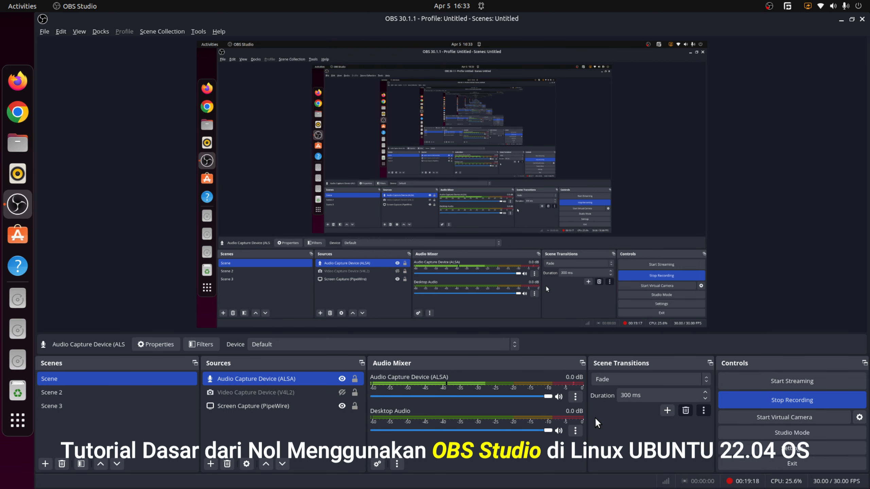
# Turn on Studio Mode and load Scene 2 into the preview.
pyautogui.click(826, 432)
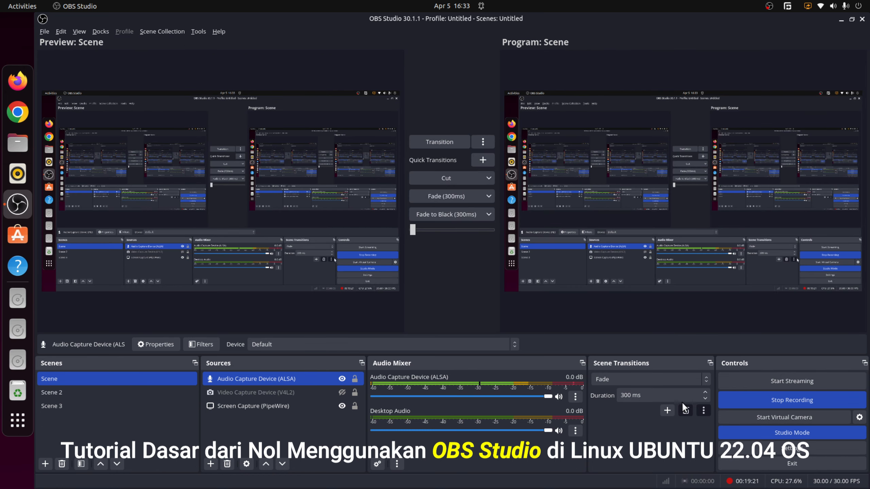
pyautogui.click(126, 397)
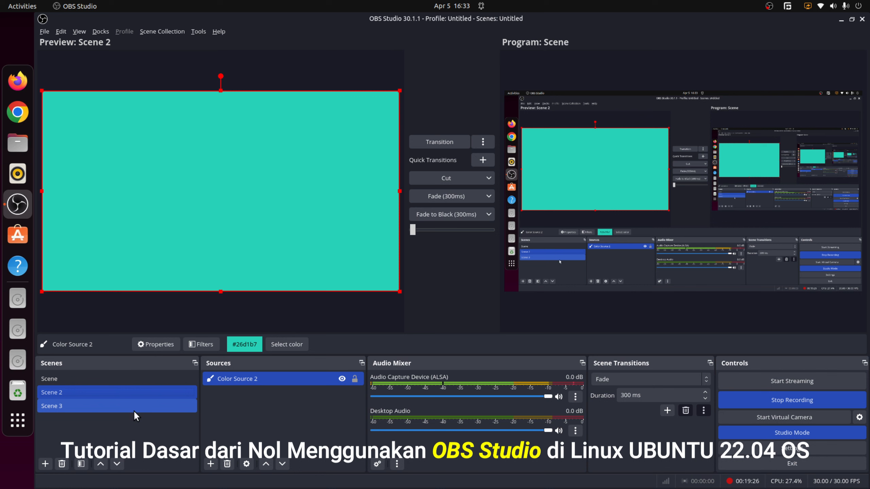
pyautogui.click(210, 463)
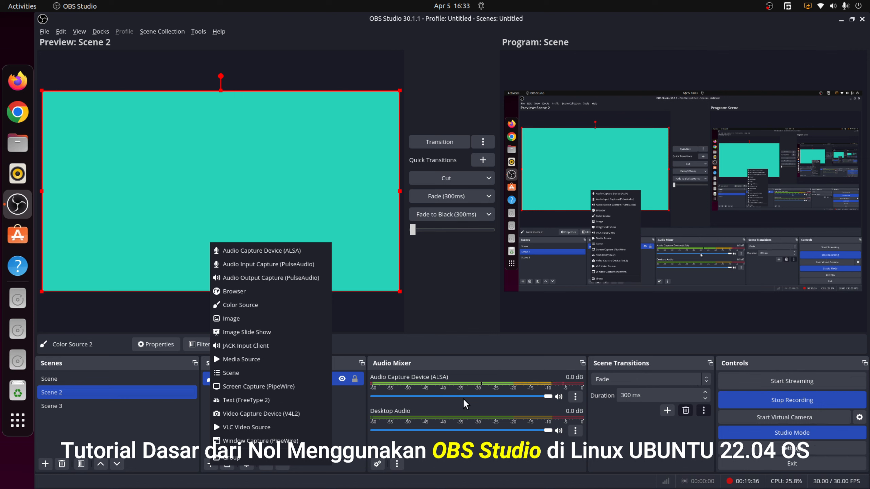
pyautogui.click(448, 339)
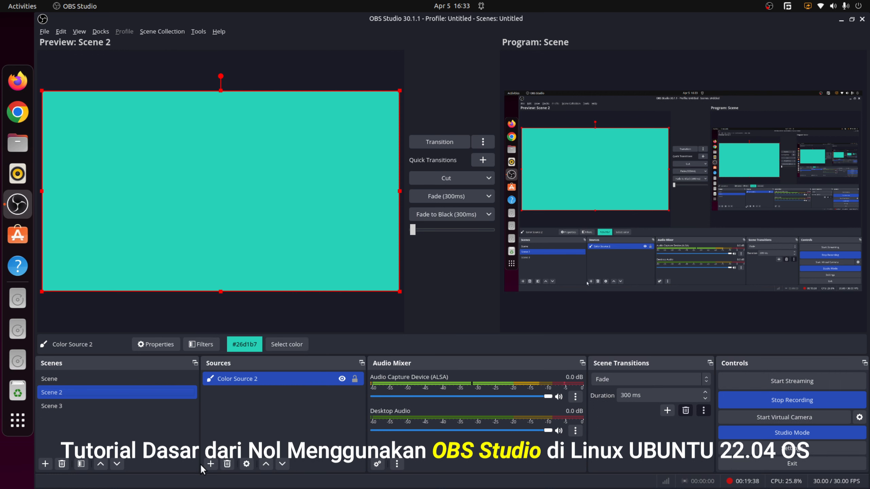
# Copy the Audio Capture Device (ALSA) source from Scene and paste it as a reference into Scene 2.
pyautogui.click(119, 377)
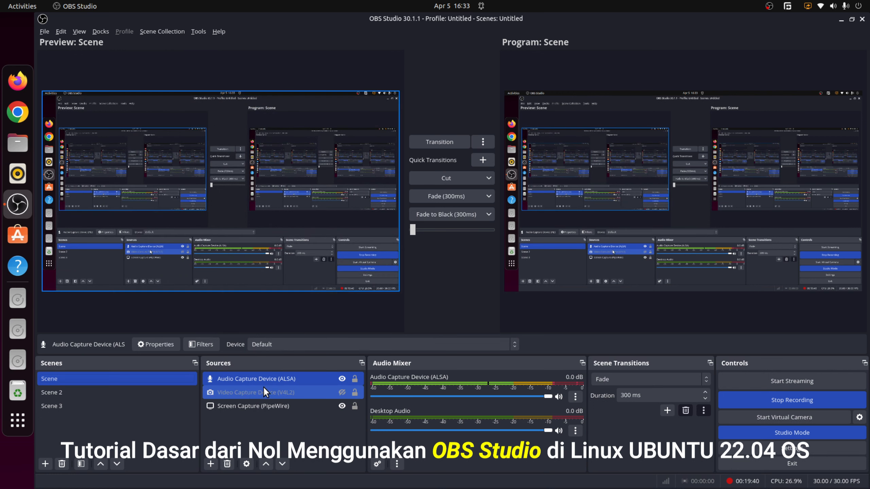
pyautogui.rightClick(272, 379)
pyautogui.click(259, 251)
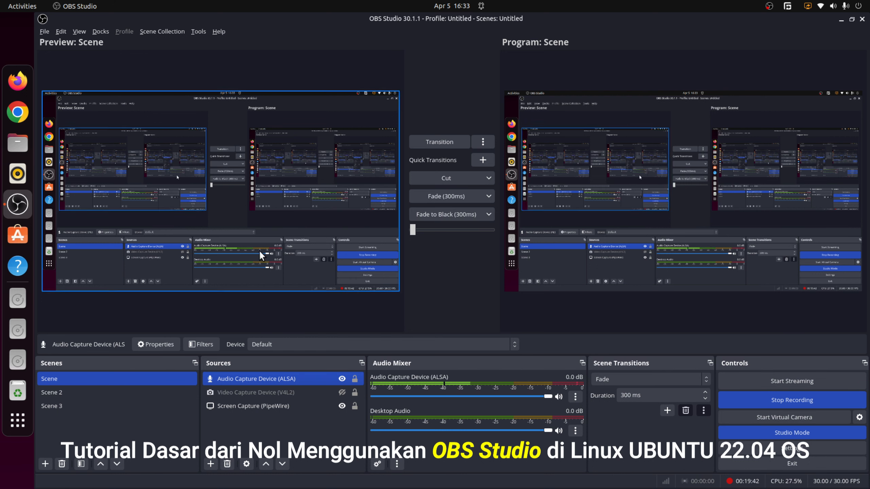
pyautogui.click(144, 394)
pyautogui.rightClick(280, 413)
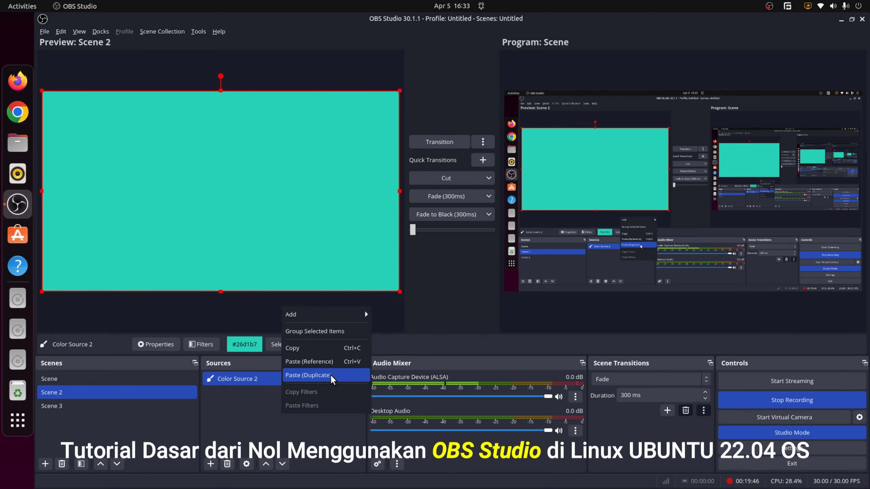
pyautogui.click(334, 363)
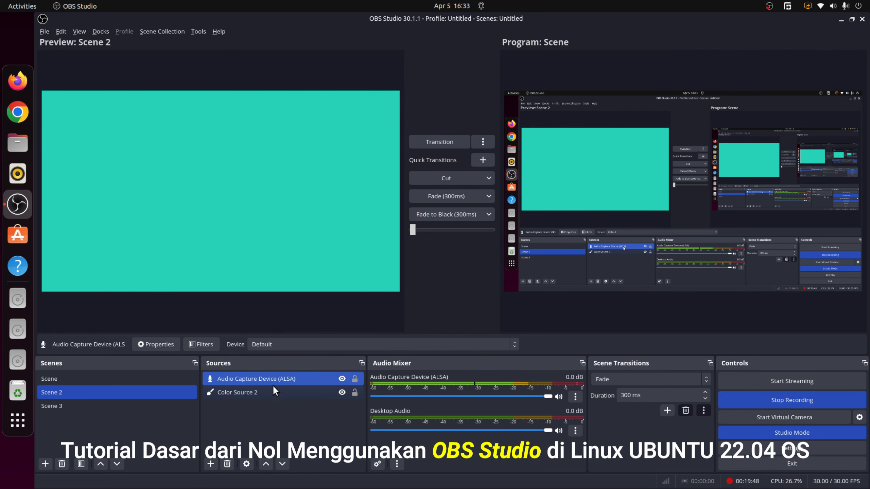
# Paste the copied audio capture source as a reference into Scene 3 and turn off Studio Mode.
pyautogui.click(94, 406)
pyautogui.rightClick(267, 409)
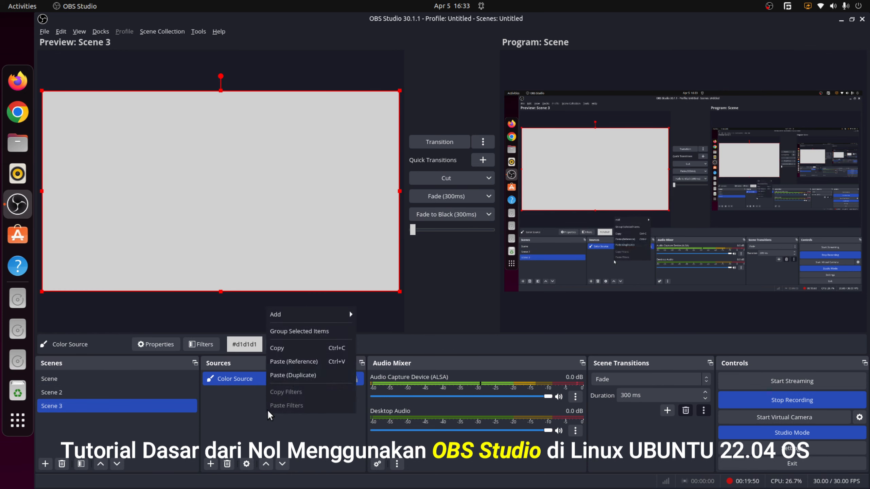
pyautogui.click(304, 368)
pyautogui.click(746, 437)
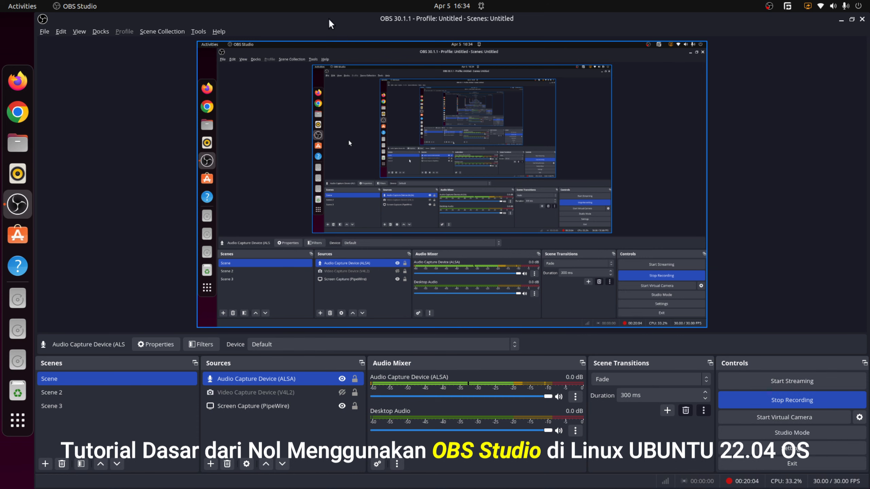
# Reduce the main window from full screen and add a new source named Video Capture Device (V4L2) 2 to Scene, closing its properties.
pyautogui.moveTo(701, 20); pyautogui.dragTo(602, 65)
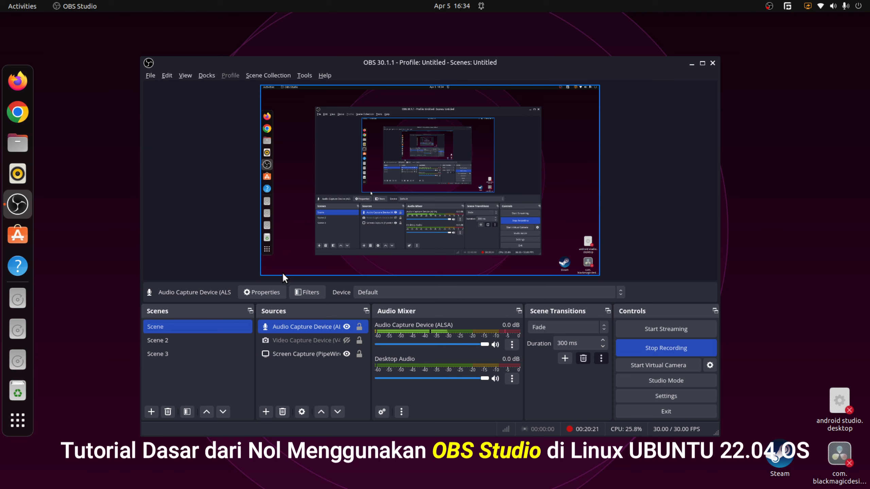
pyautogui.click(266, 411)
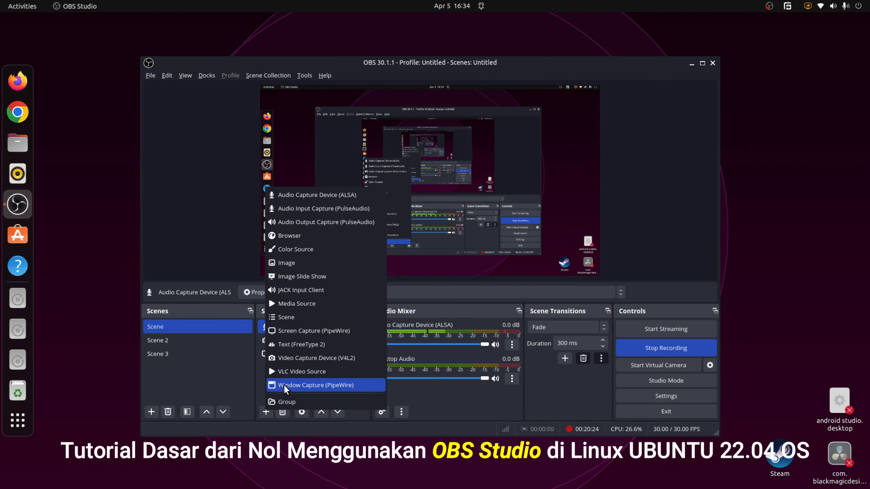
pyautogui.click(339, 358)
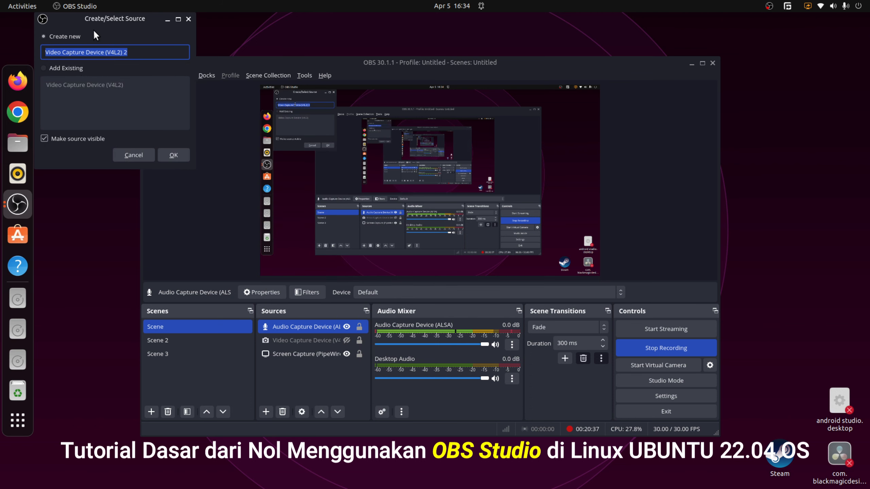
pyautogui.click(173, 155)
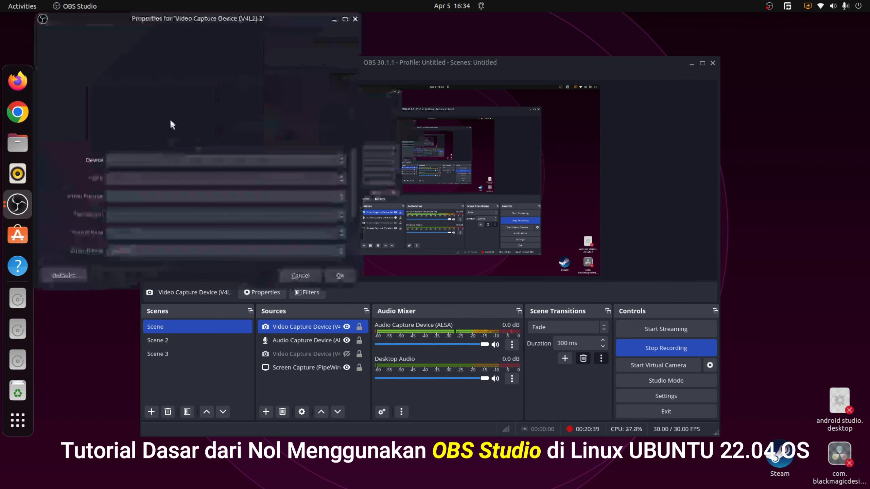
pyautogui.moveTo(213, 19); pyautogui.dragTo(376, 123)
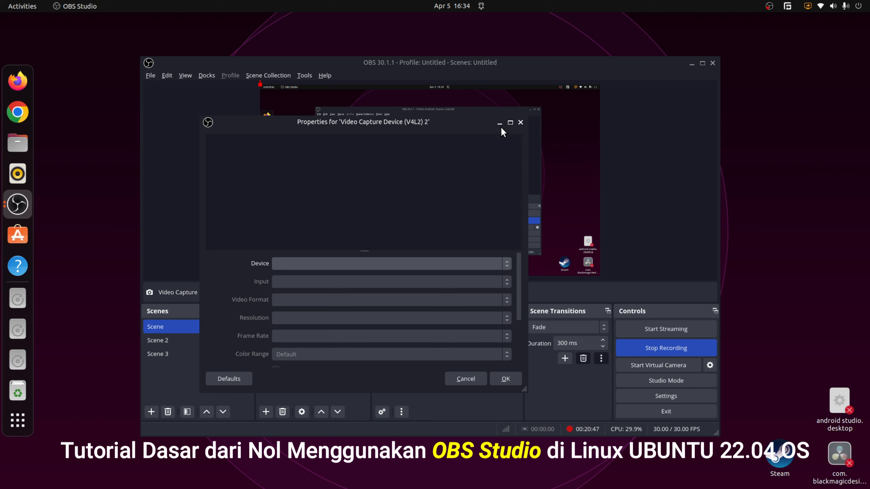
pyautogui.click(520, 122)
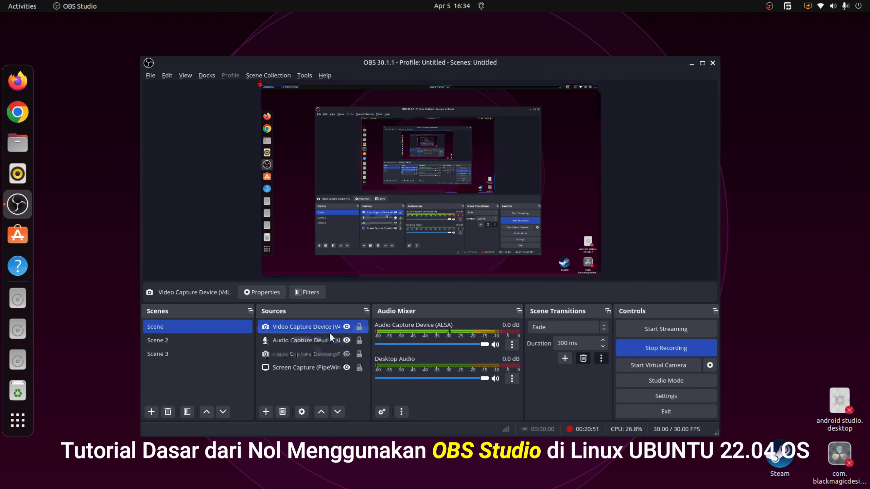
# Add a new VLC Video Source to Scene, look over its empty playlist settings, and close its properties.
pyautogui.click(266, 412)
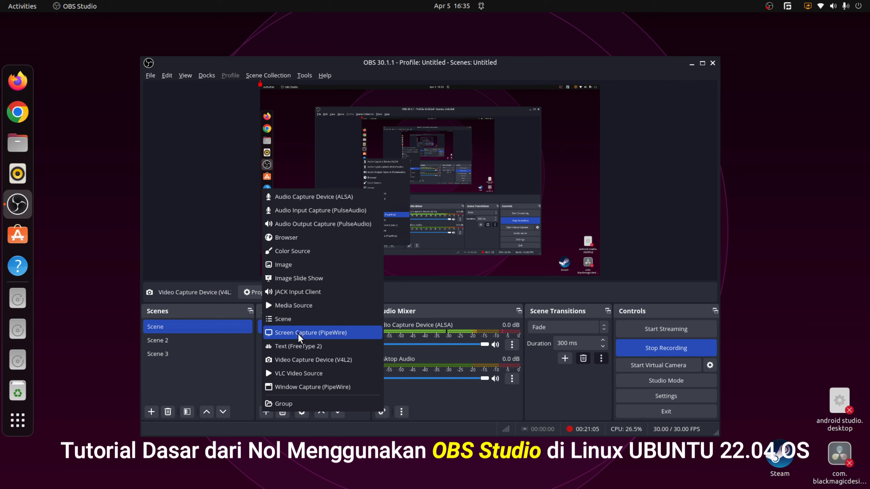
pyautogui.click(305, 371)
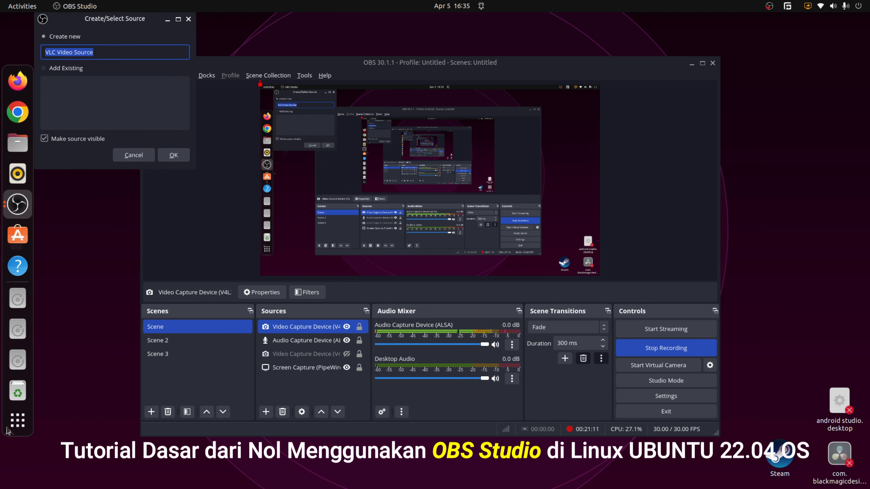
pyautogui.click(181, 155)
pyautogui.moveTo(240, 20); pyautogui.dragTo(346, 116)
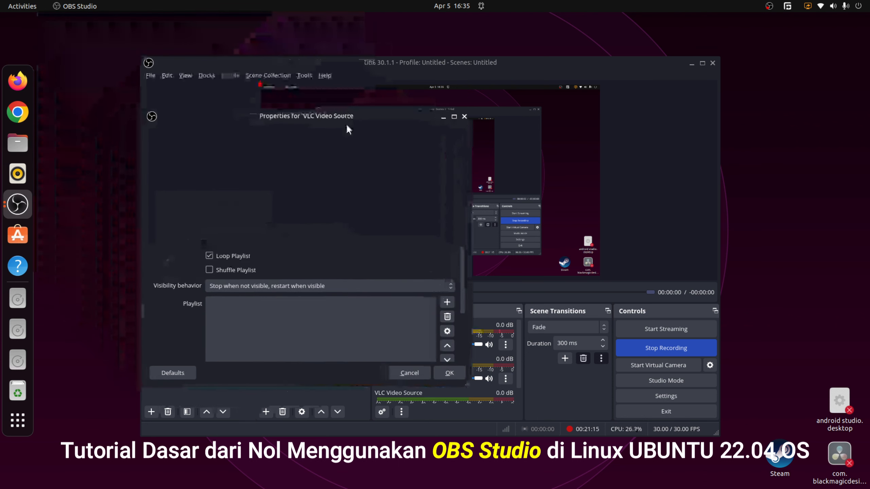
pyautogui.click(449, 301)
pyautogui.click(262, 316)
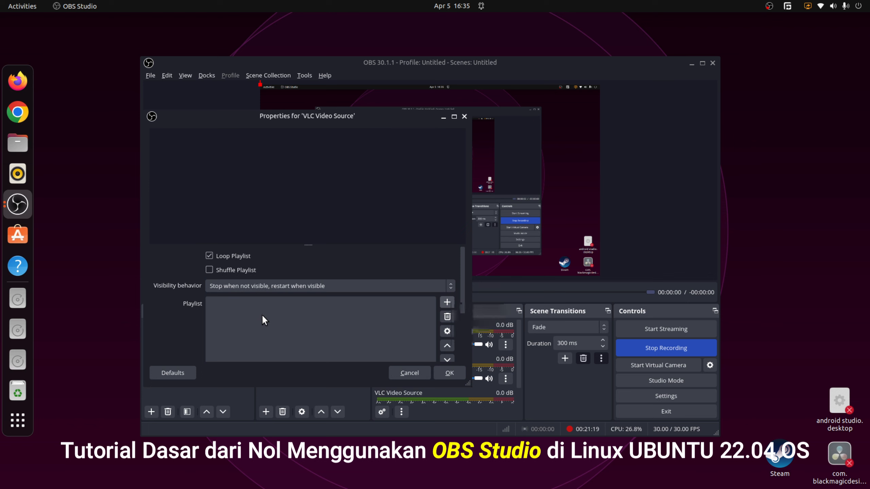
pyautogui.click(464, 116)
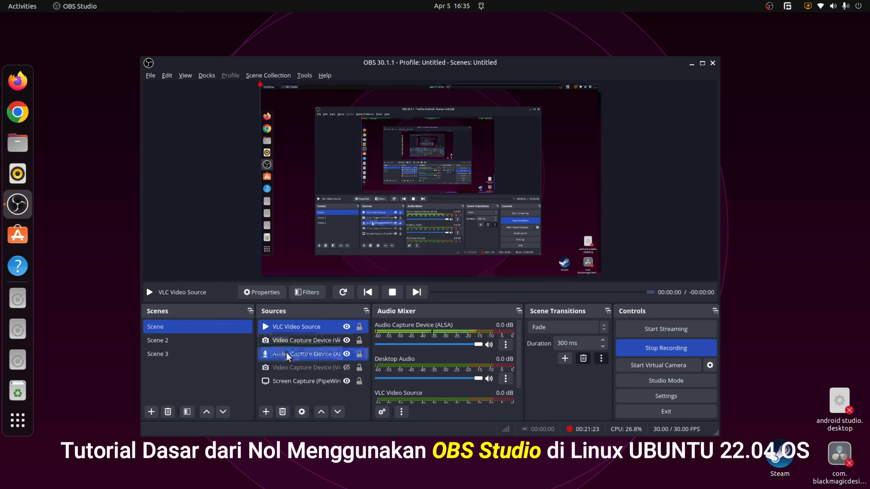
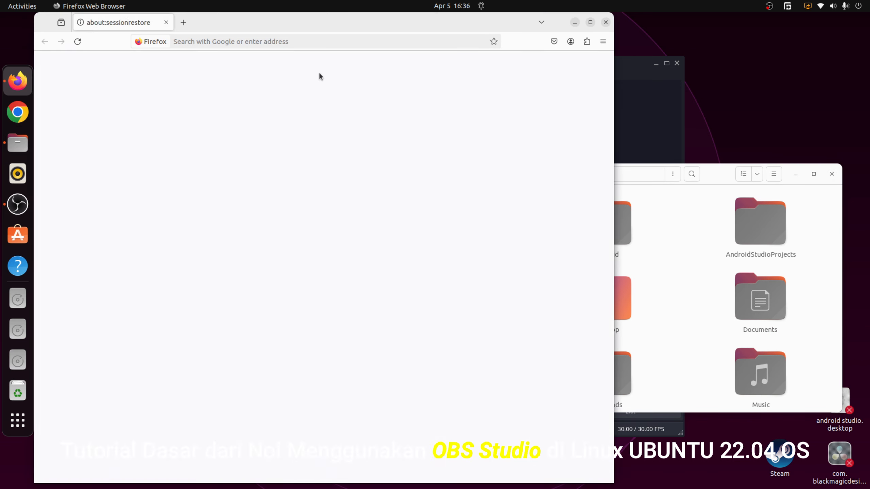
# Load the Steam about page in Firefox, move the browser window aside, and switch back to OBS Studio.
pyautogui.click(451, 331)
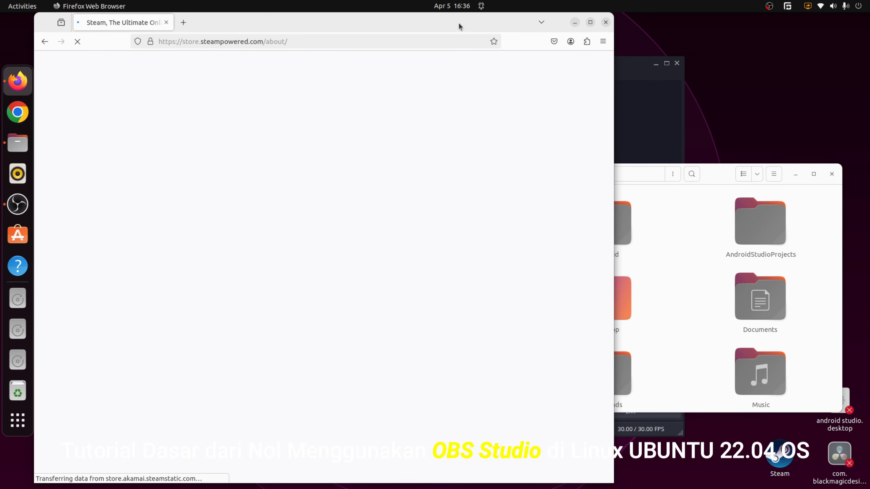
pyautogui.moveTo(462, 22); pyautogui.dragTo(843, 274)
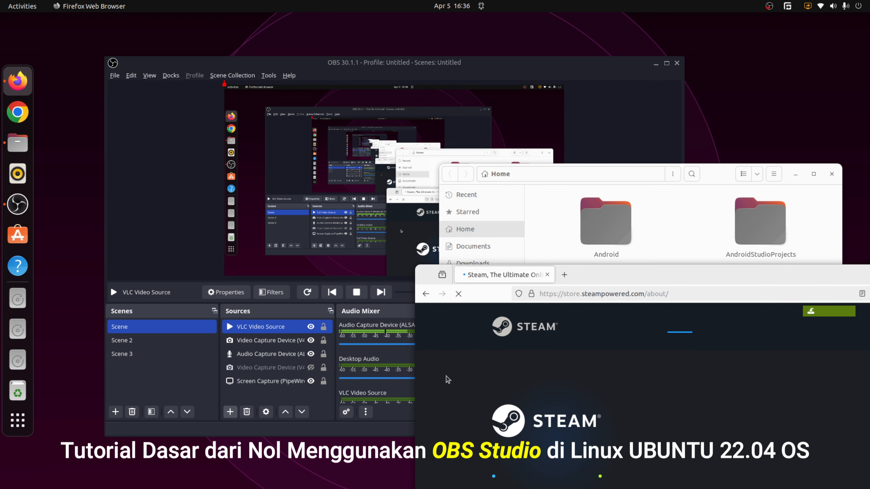
pyautogui.click(269, 398)
# Add a Window Capture (PipeWire) source, try selecting the Firefox Steam window for it, and disable Show Cursor.
pyautogui.click(229, 411)
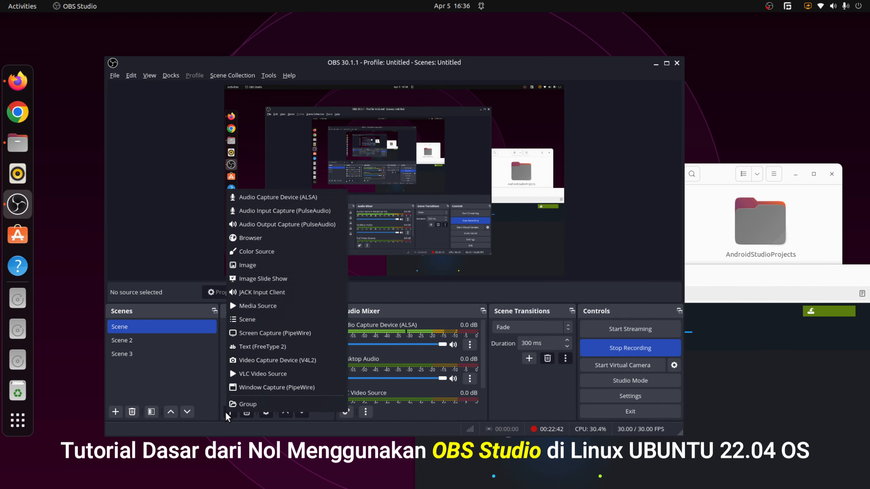
pyautogui.click(272, 388)
pyautogui.click(170, 152)
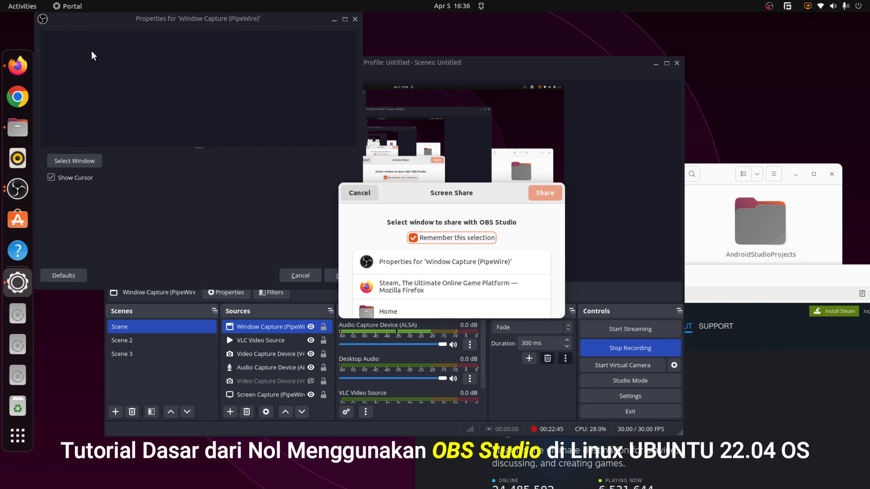
pyautogui.moveTo(436, 191); pyautogui.dragTo(293, 114)
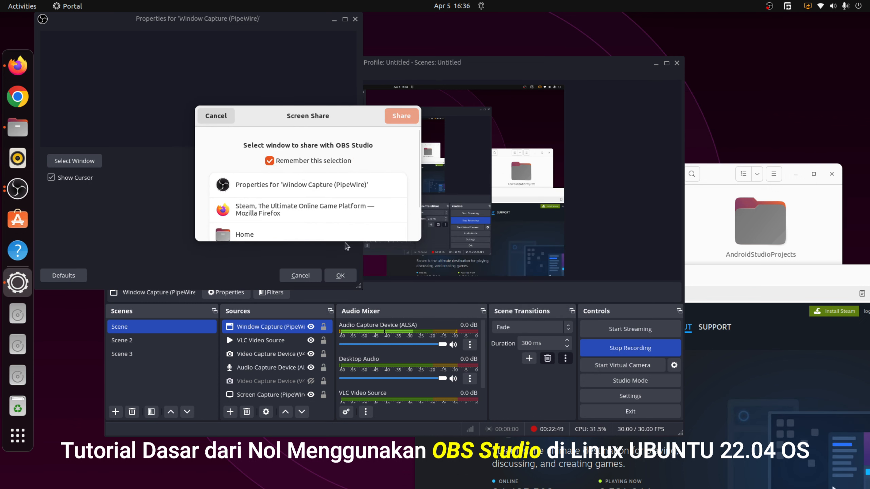
pyautogui.scroll(-3, 342, 209)
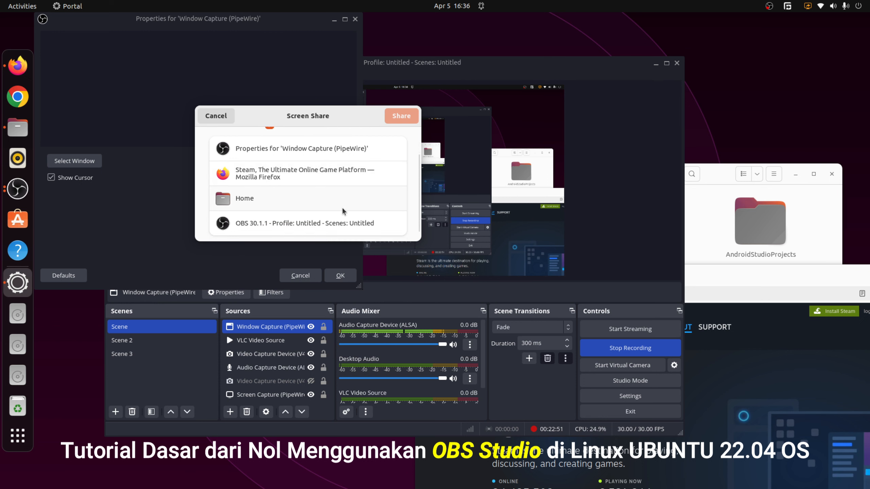
pyautogui.scroll(3, 343, 208)
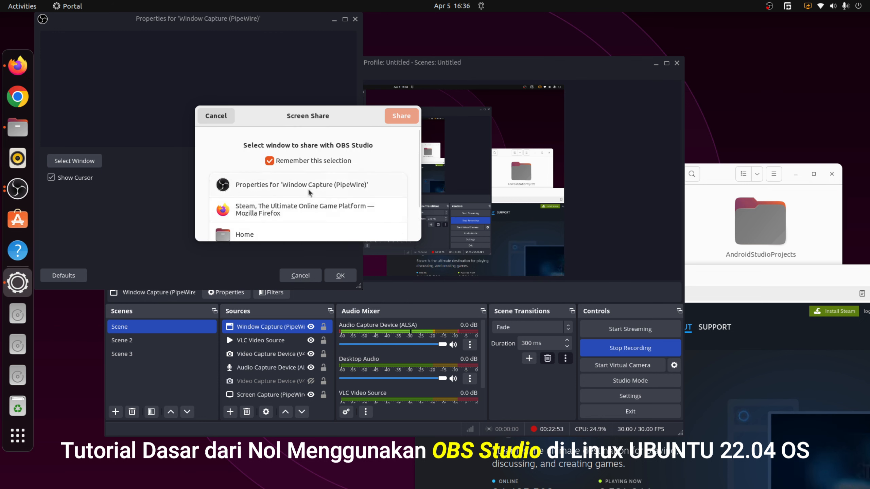
pyautogui.scroll(-3, 307, 188)
pyautogui.click(310, 174)
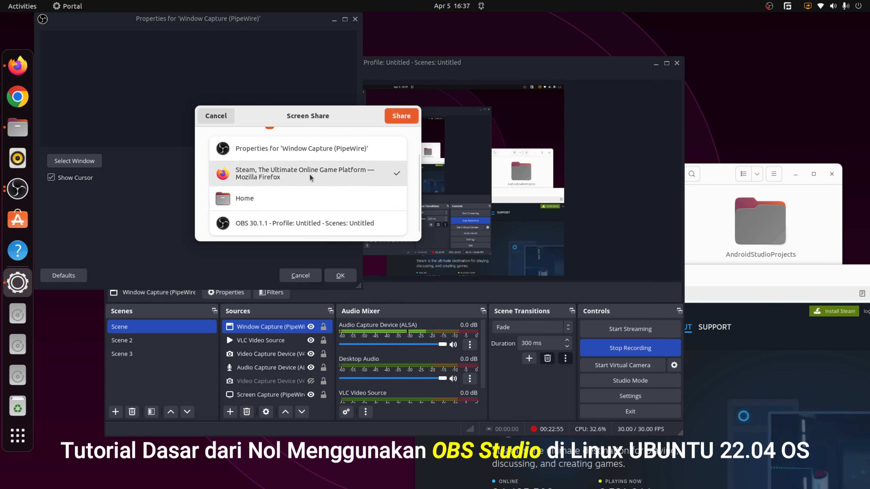
pyautogui.click(342, 276)
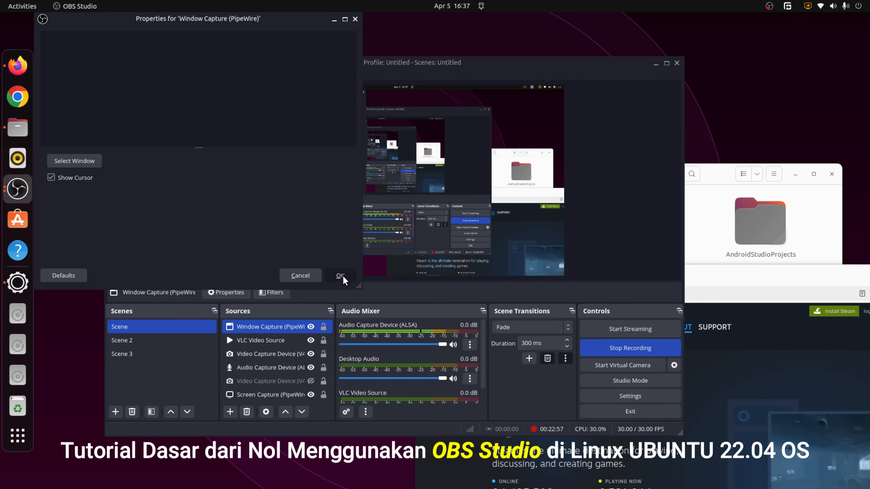
pyautogui.click(74, 178)
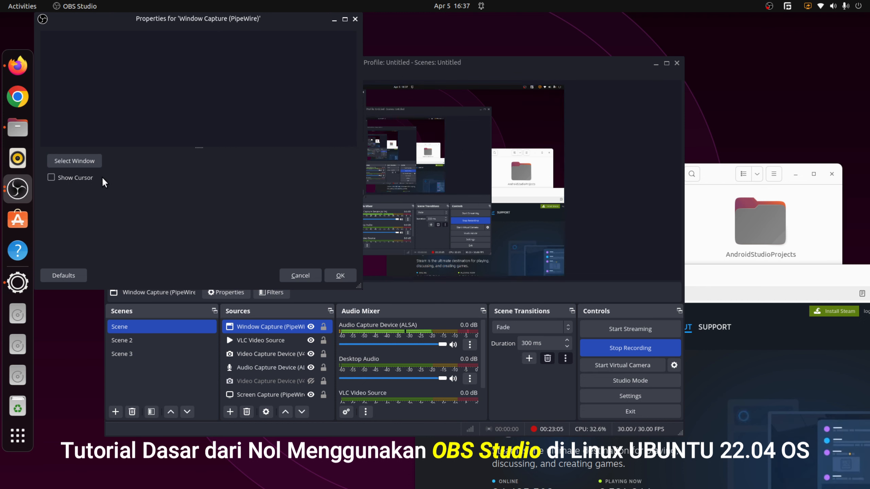
pyautogui.click(336, 276)
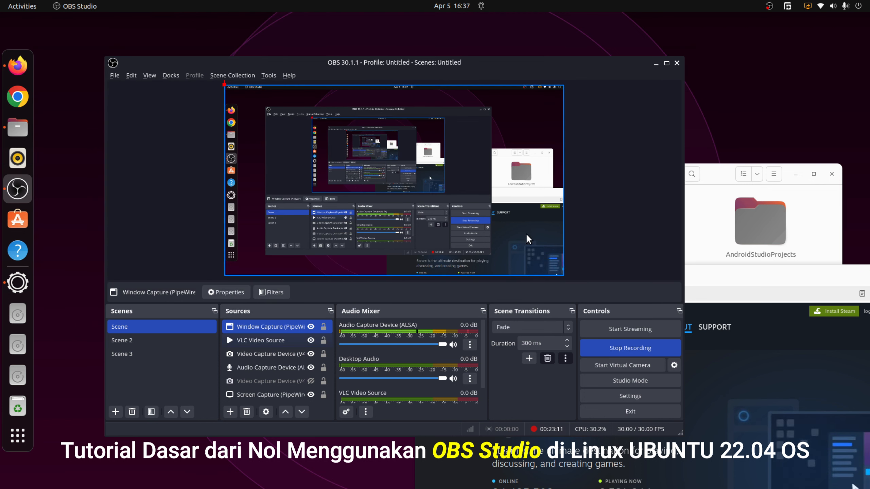
# Reopen the Window Capture (PipeWire) properties and share the Firefox Steam window with the source.
pyautogui.doubleClick(265, 326)
pyautogui.click(82, 158)
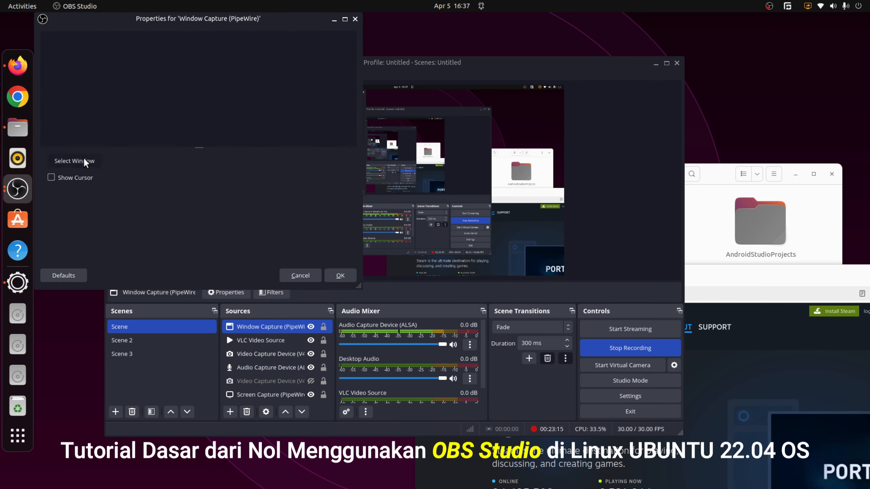
pyautogui.click(400, 294)
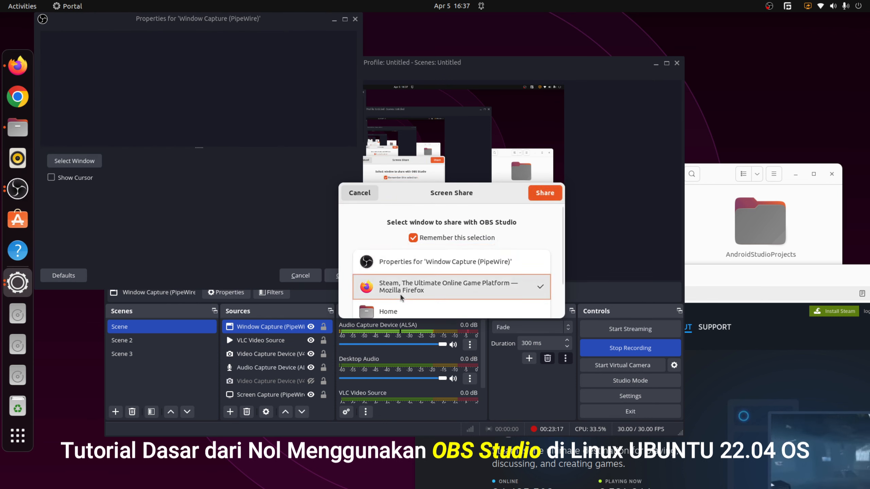
pyautogui.click(545, 193)
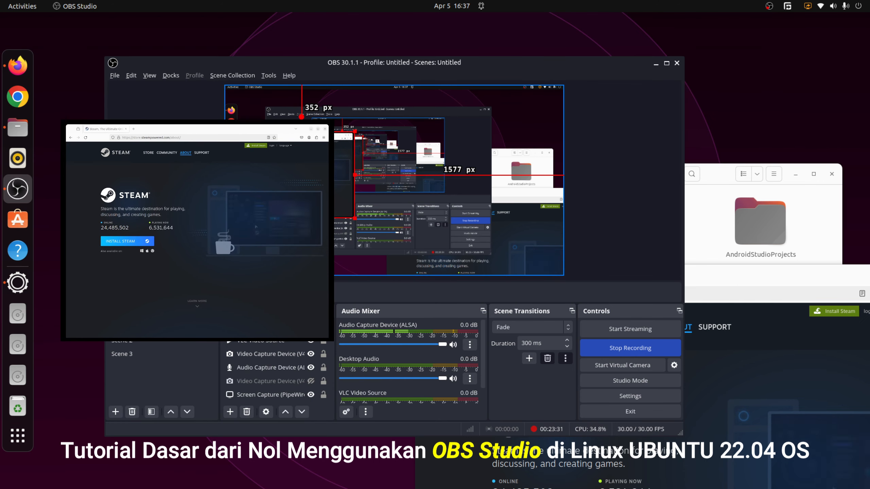
# Add a Window Capture (PipeWire) 2 source sharing the Home file window and place it near the canvas's lower-right corner.
pyautogui.click(230, 411)
pyautogui.click(270, 386)
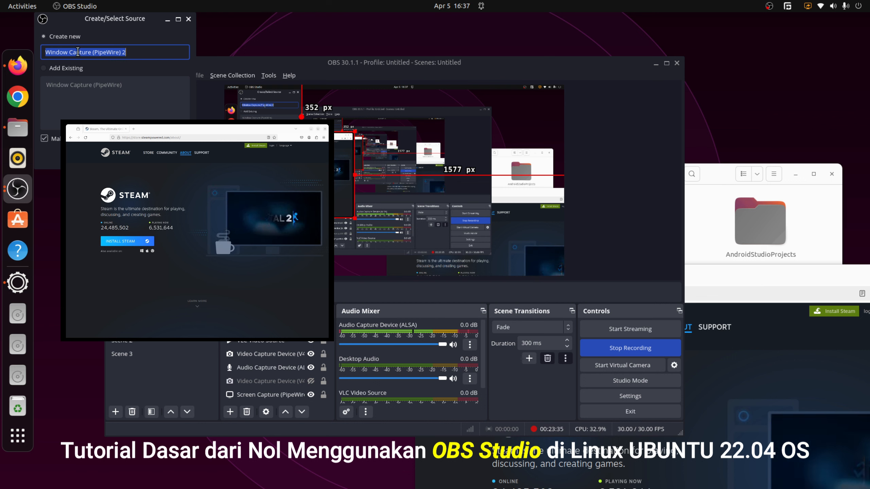
pyautogui.press('Return')
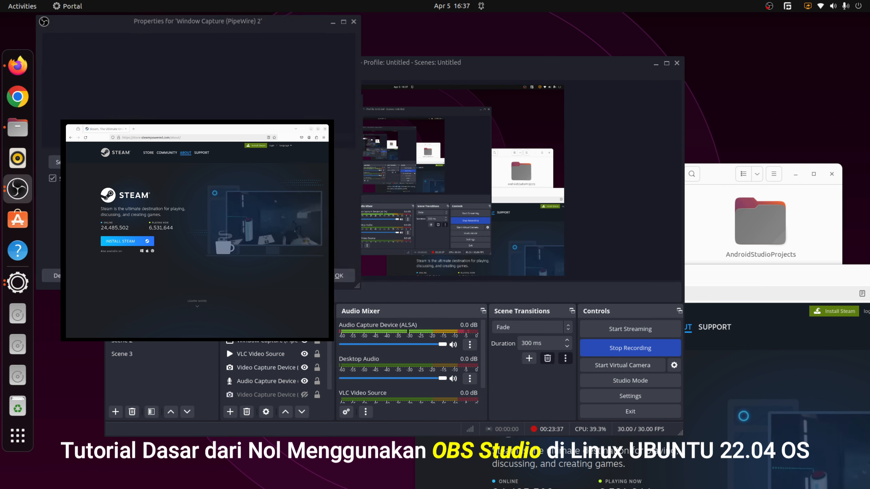
pyautogui.scroll(-2, 450, 292)
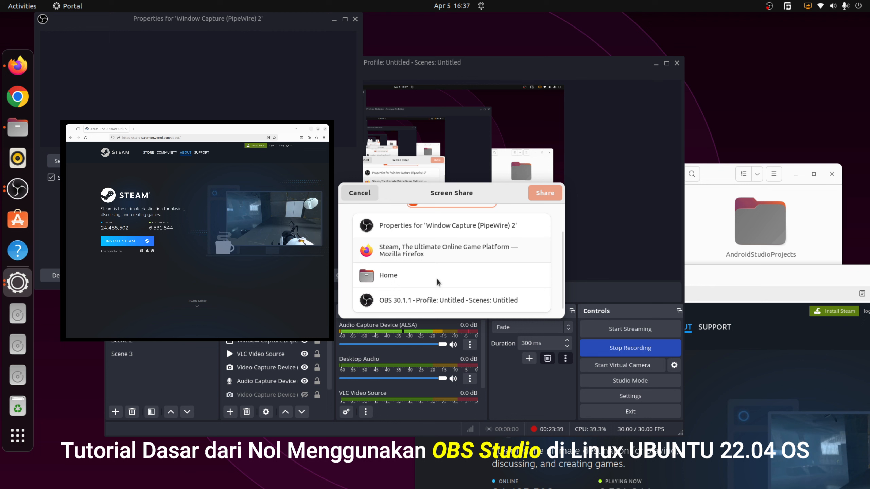
pyautogui.click(412, 275)
pyautogui.click(545, 193)
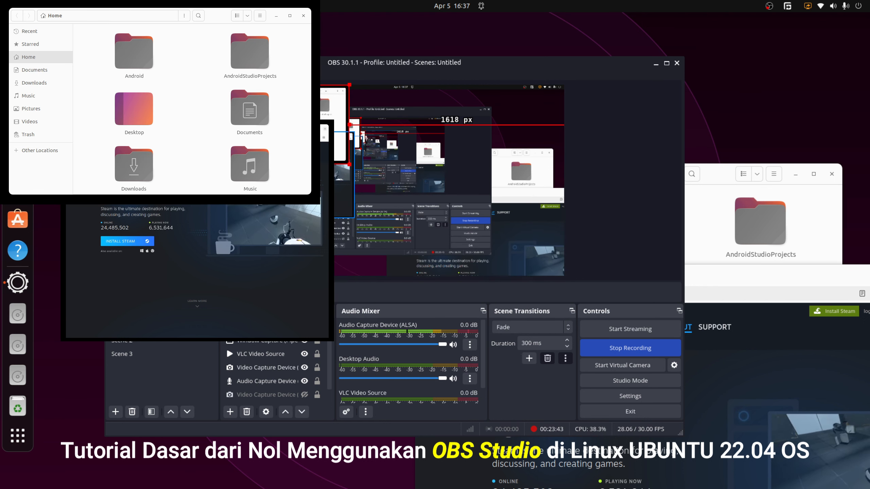
pyautogui.click(343, 276)
pyautogui.moveTo(459, 201); pyautogui.dragTo(508, 236)
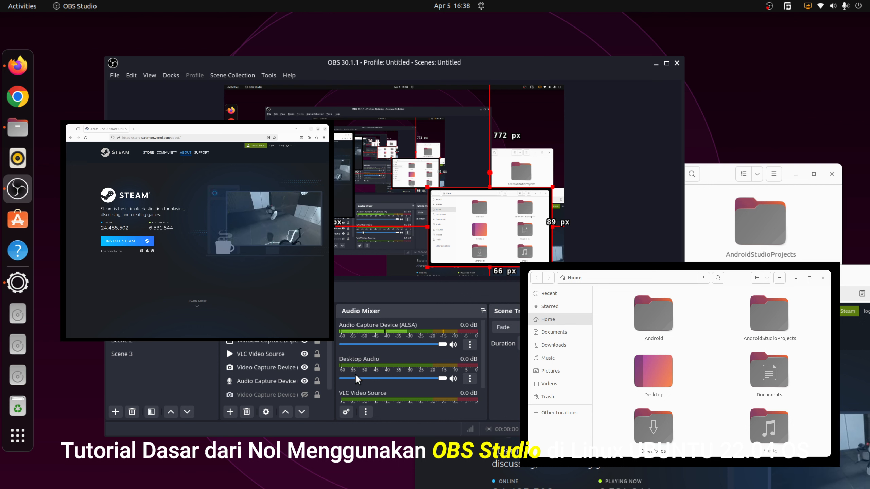
# Examine the audio mixer channels for Desktop Audio and VLC Video Source along with the VLC entry in the source list.
pyautogui.scroll(-2, 384, 376)
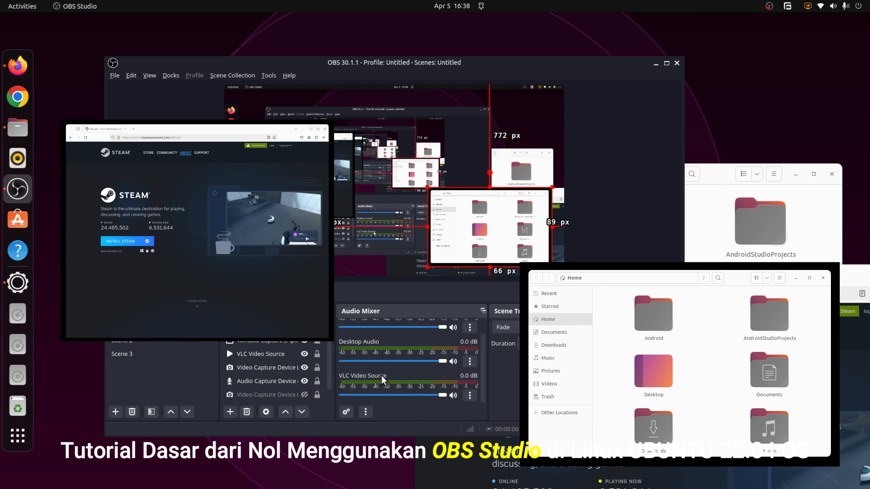
pyautogui.click(309, 354)
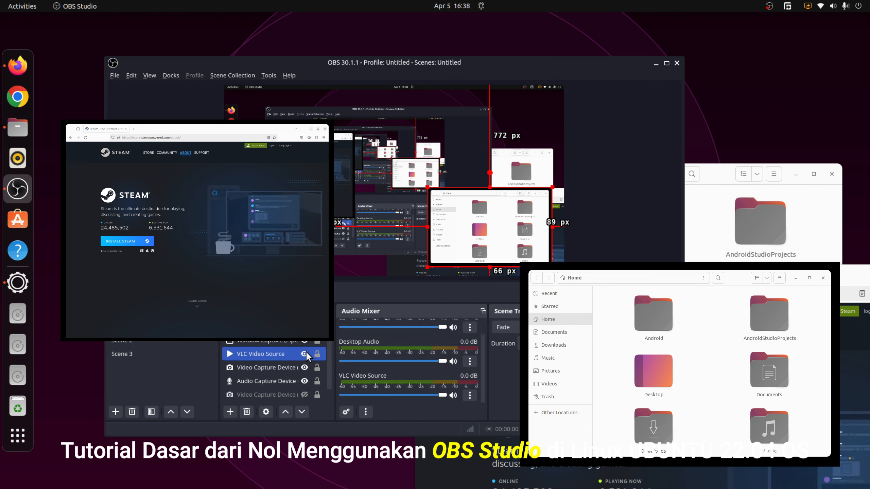
pyautogui.click(122, 354)
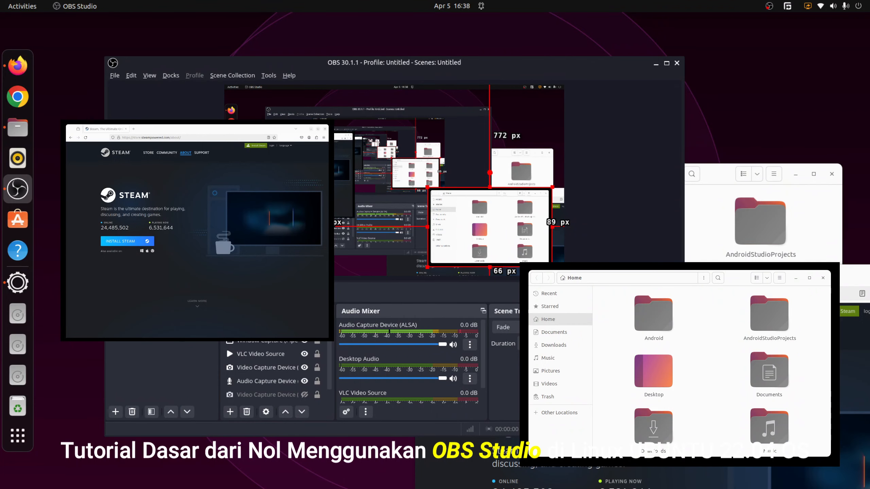
pyautogui.click(319, 353)
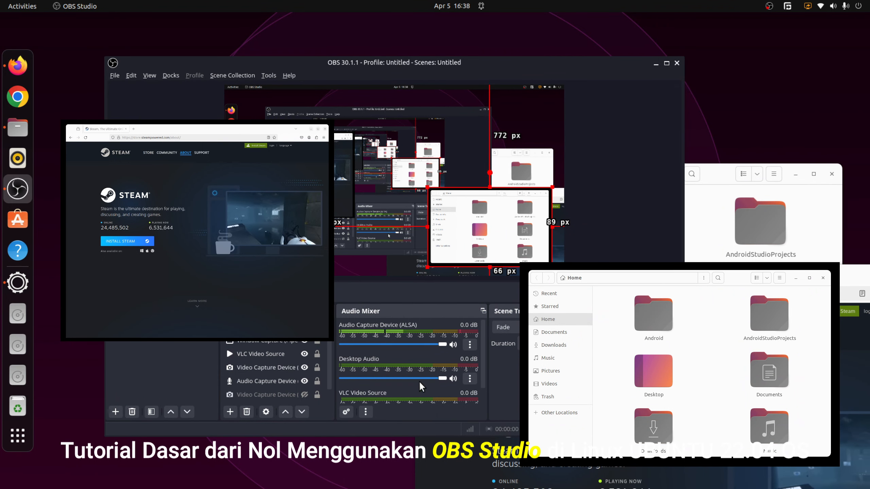
pyautogui.scroll(-1, 418, 394)
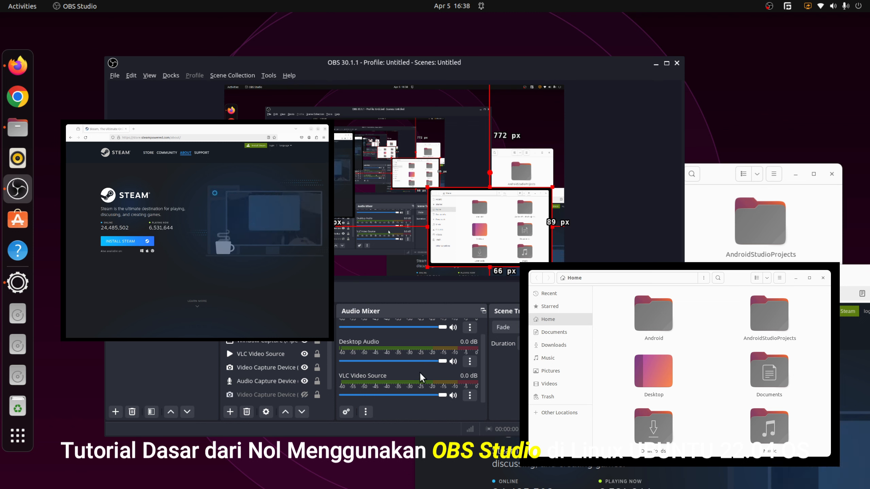
# Add a Compressor filter with its default name to the Desktop Audio channel.
pyautogui.click(470, 363)
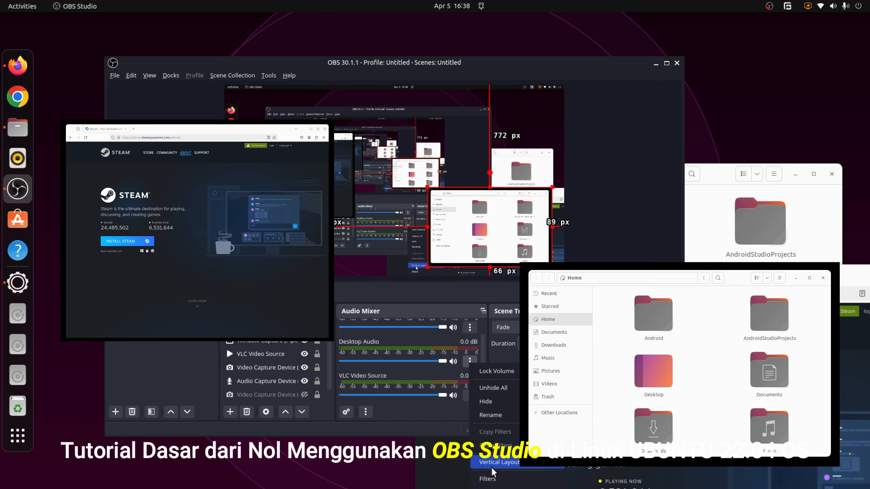
pyautogui.click(486, 404)
pyautogui.click(48, 342)
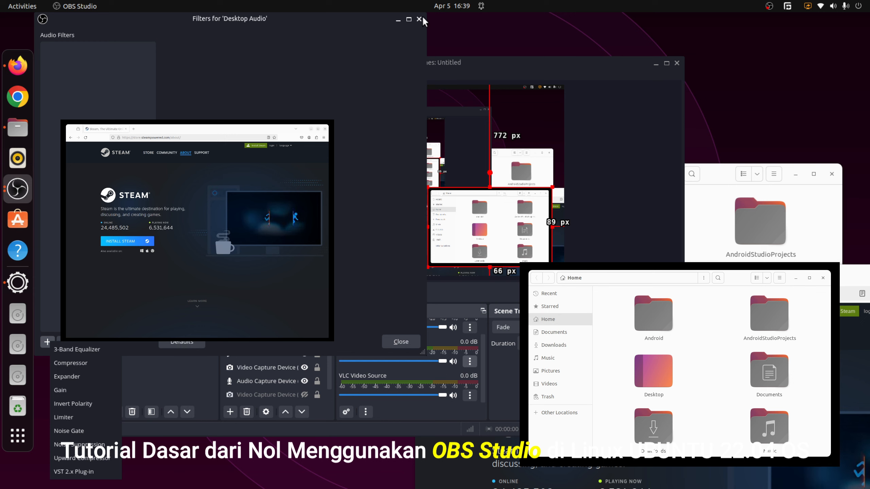
pyautogui.click(70, 363)
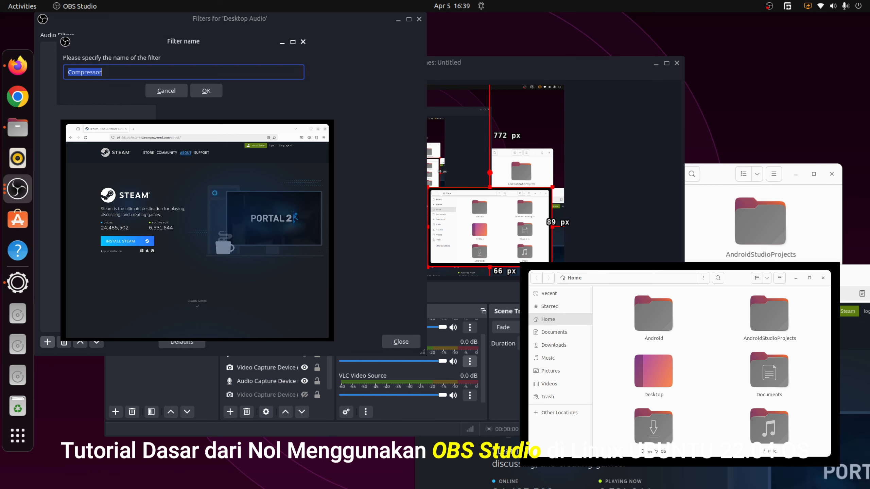
pyautogui.click(204, 90)
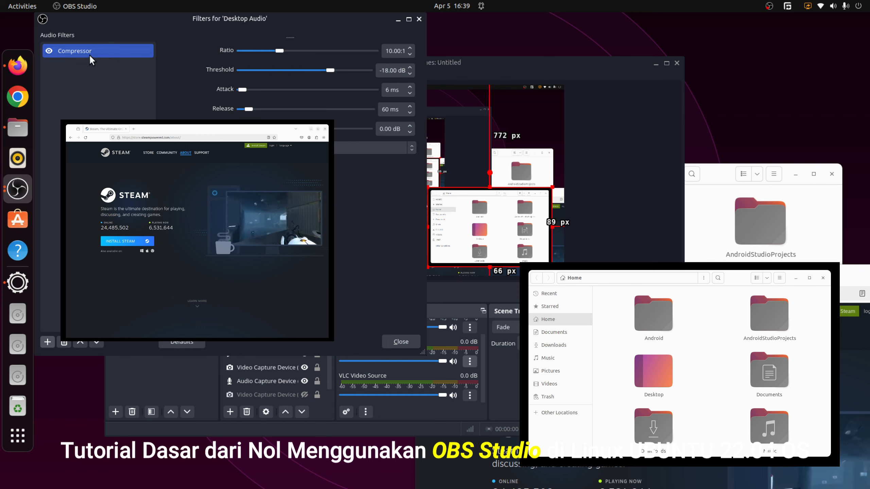
# Remove the Compressor filter from the Desktop Audio channel and close its filters window.
pyautogui.click(64, 341)
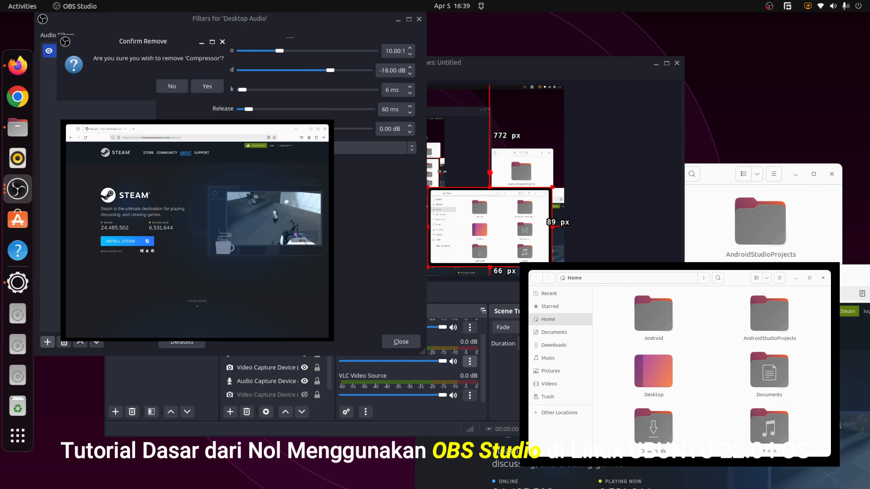
pyautogui.click(214, 85)
pyautogui.click(418, 19)
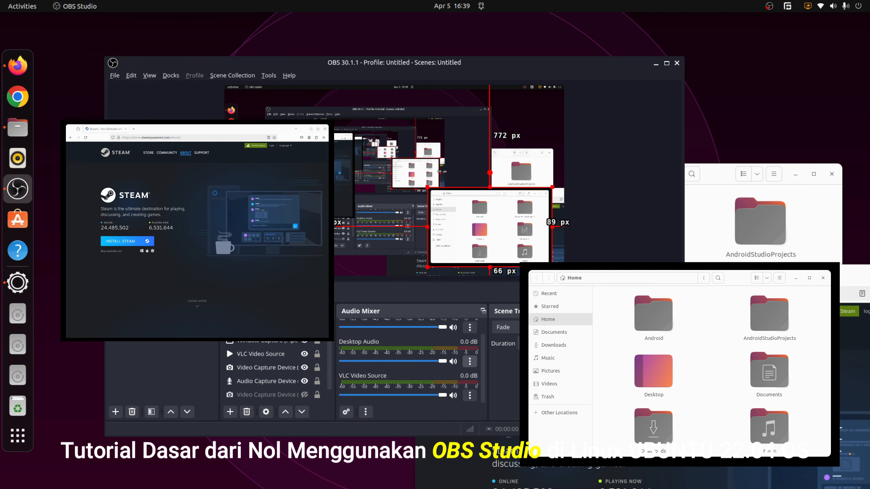
# Add a Scroll effect filter with its default name to the Window Capture (PipeWire) 2 source.
pyautogui.rightClick(265, 327)
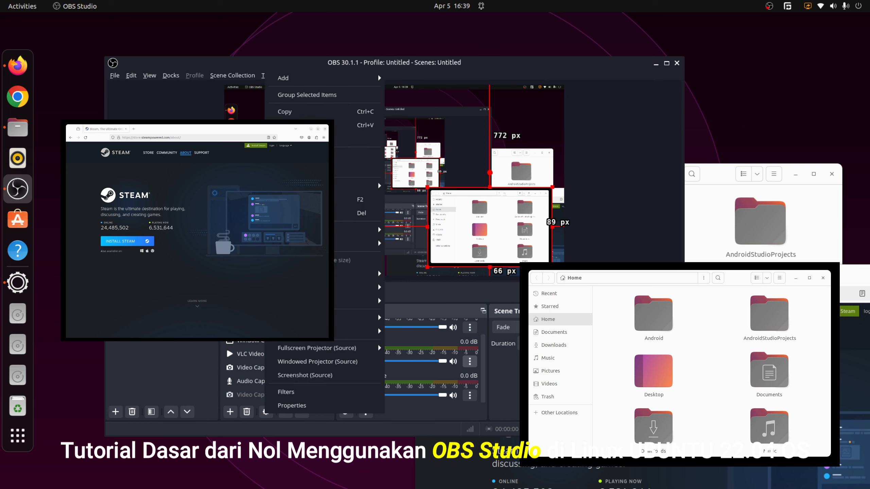
pyautogui.click(289, 392)
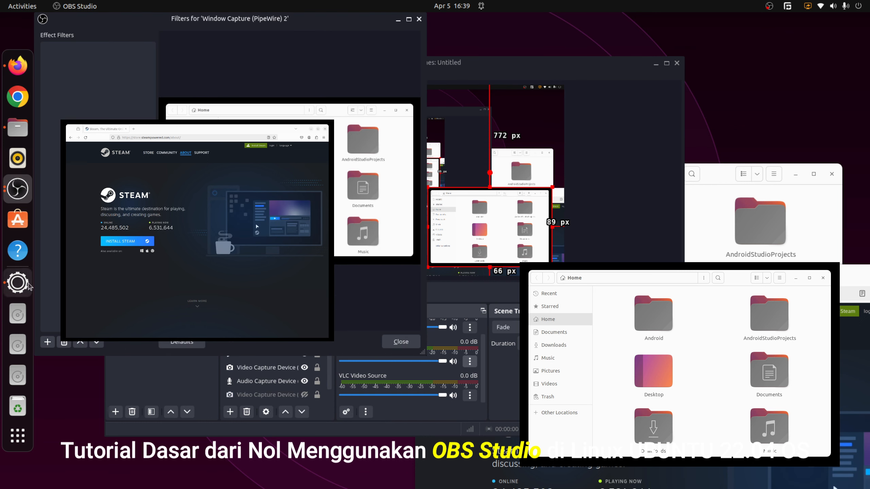
pyautogui.click(47, 342)
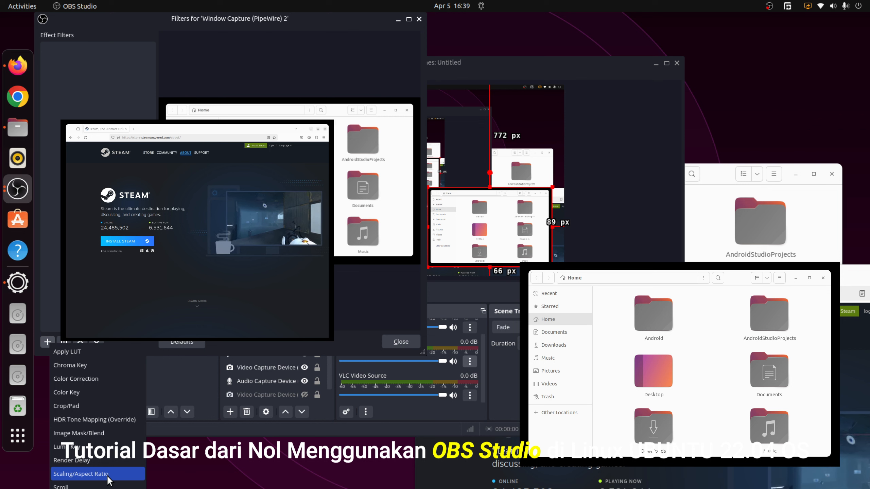
pyautogui.click(103, 487)
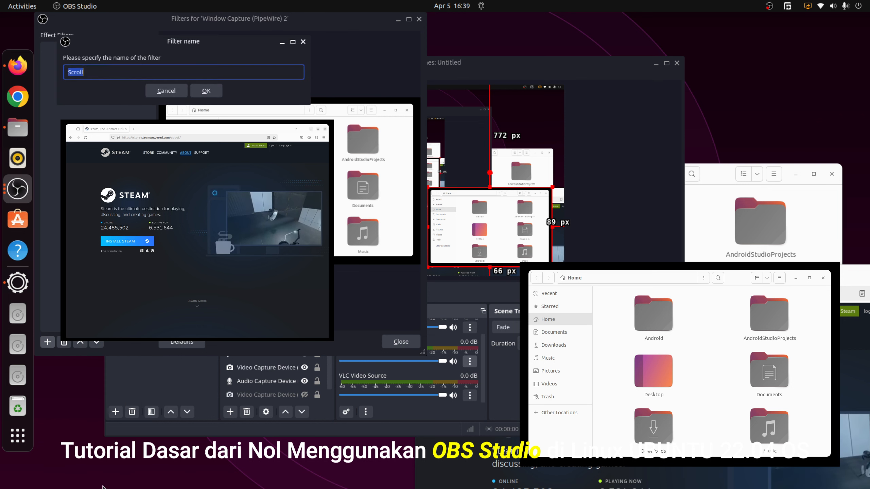
pyautogui.press('Return')
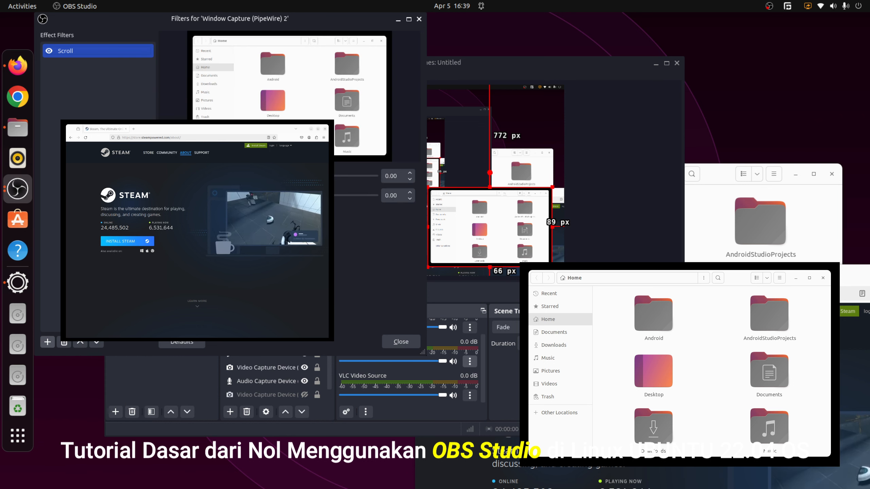
# Set the Scroll filter's horizontal speed to 133, turn the filter off and close the filters window.
pyautogui.click(318, 176)
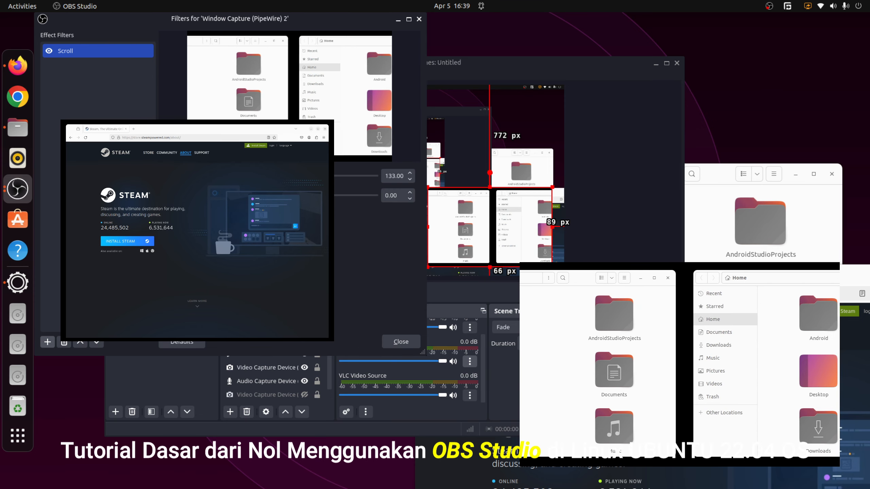
pyautogui.click(49, 51)
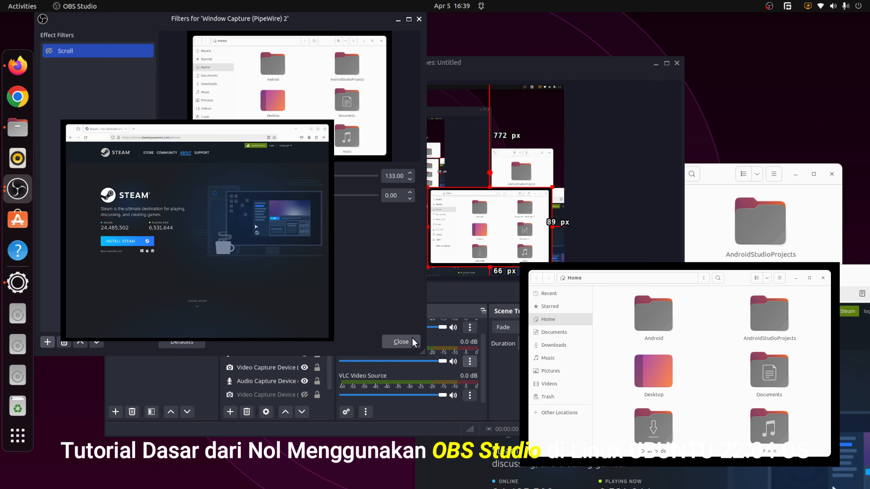
pyautogui.click(401, 342)
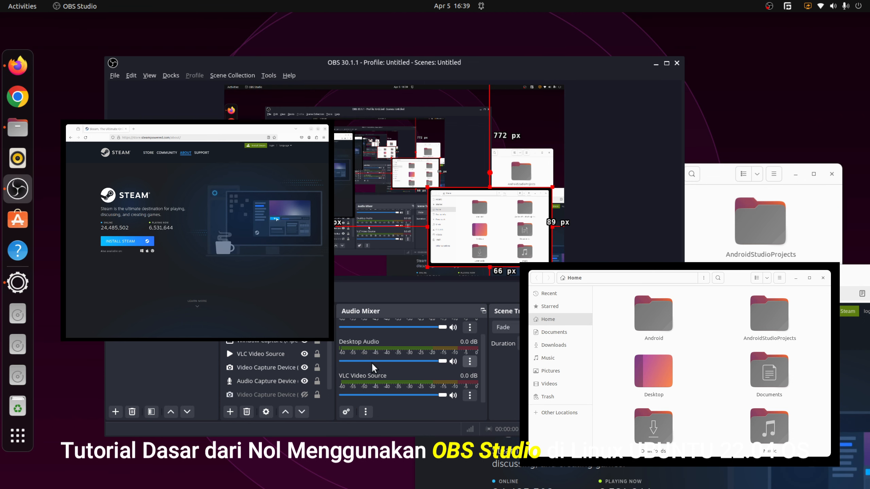
# Check which device is assigned in the Desktop Audio channel's properties and close them.
pyautogui.click(470, 361)
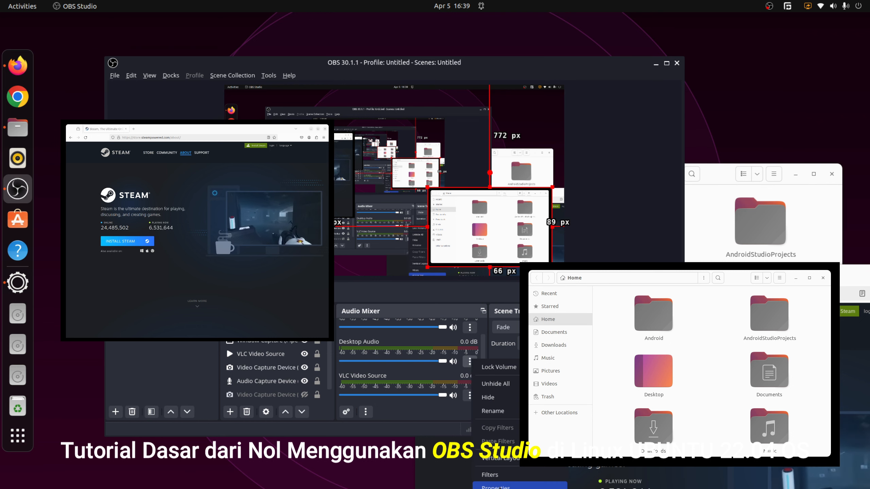
pyautogui.click(495, 486)
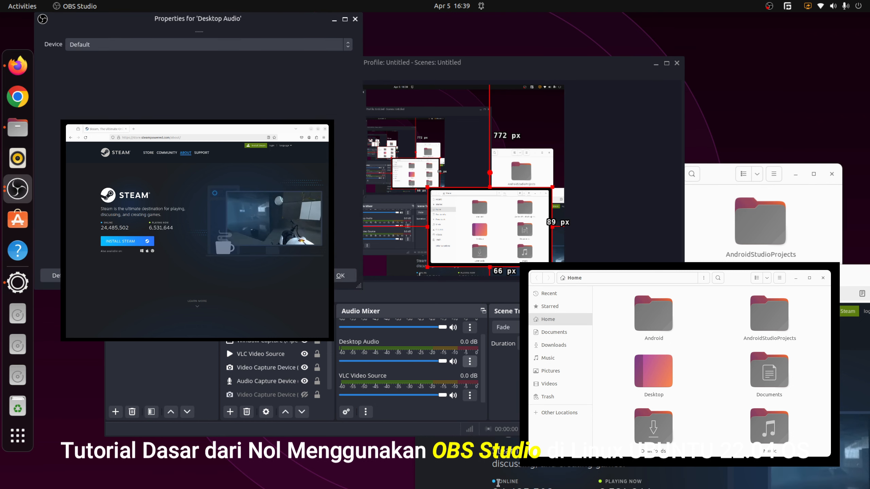
pyautogui.click(354, 22)
# Enable Mono for Audio Capture Device (ALSA) in the Advanced Audio Properties.
pyautogui.moveTo(379, 64); pyautogui.dragTo(372, 20)
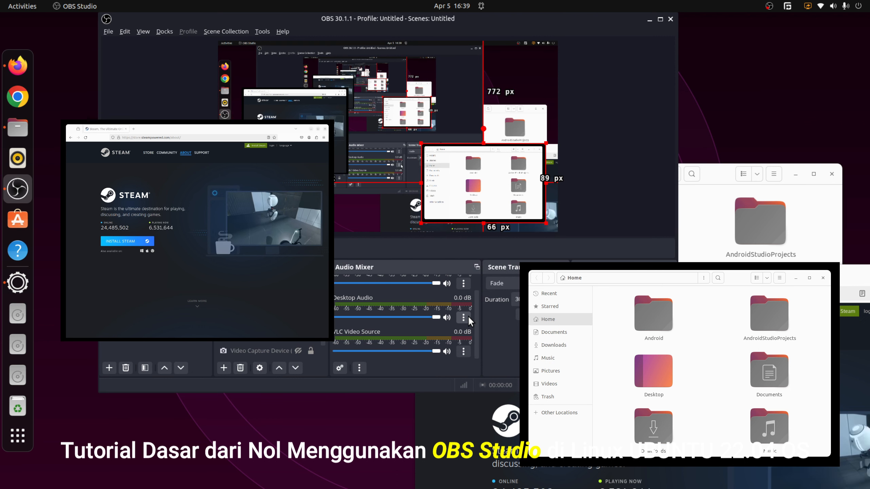
pyautogui.scroll(1, 463, 324)
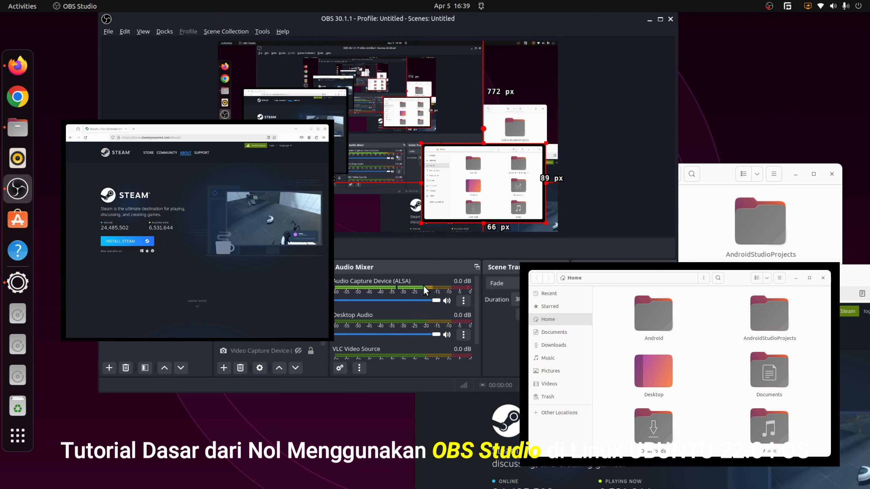
pyautogui.click(464, 301)
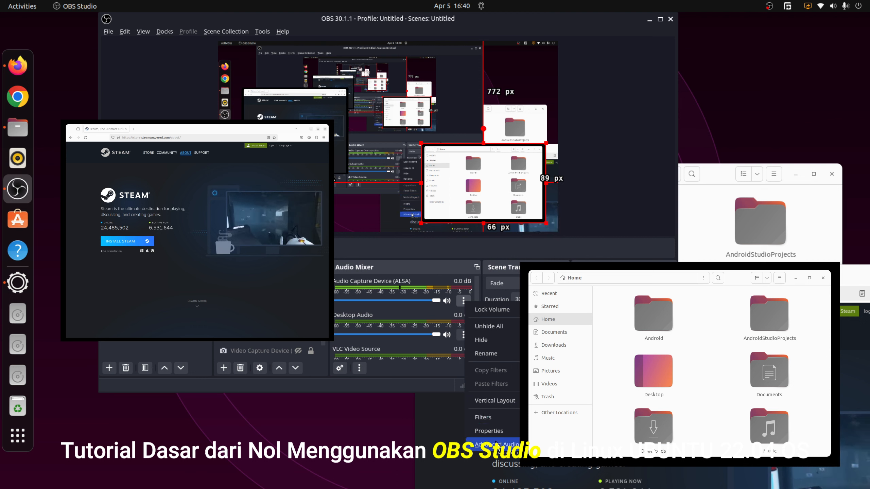
pyautogui.click(489, 442)
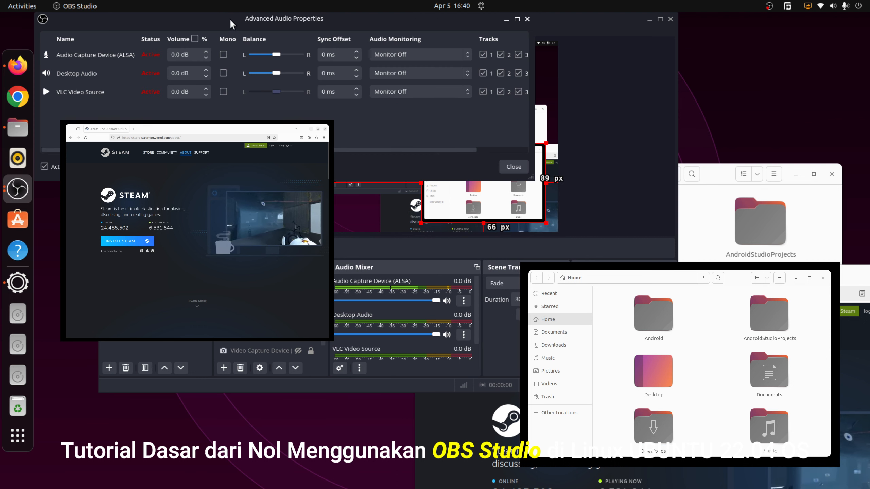
pyautogui.click(224, 55)
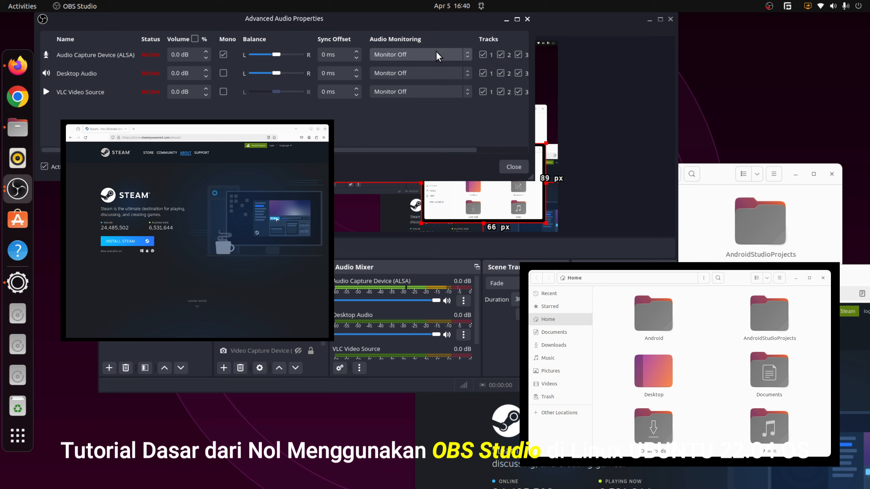
# Examine the audio monitoring options and sync offset for Audio Capture Device (ALSA), and close the Advanced Audio Properties.
pyautogui.click(412, 53)
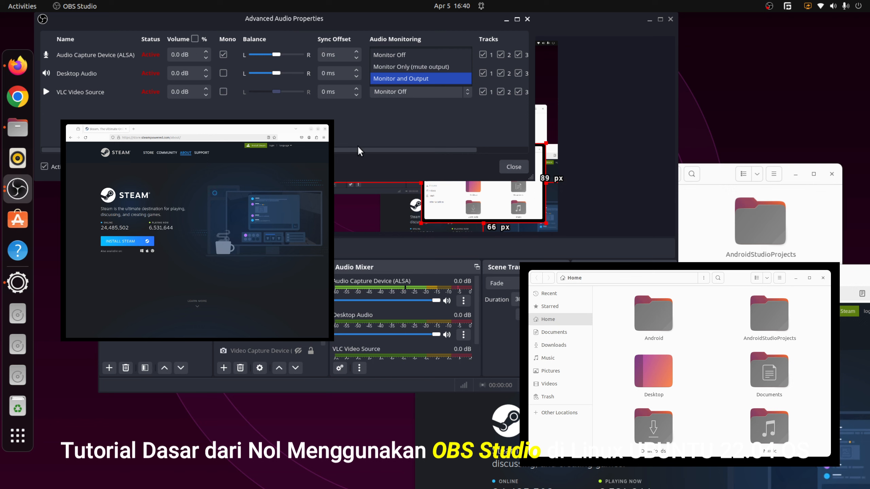
pyautogui.click(364, 131)
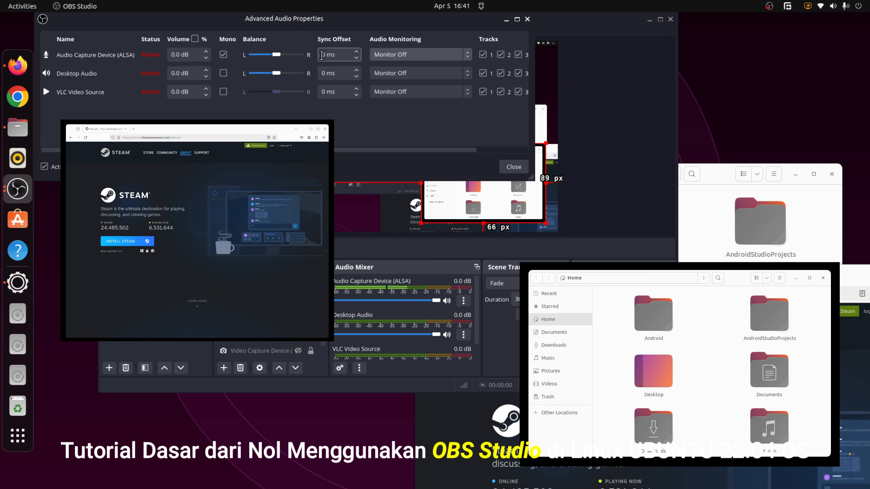
pyautogui.click(321, 54)
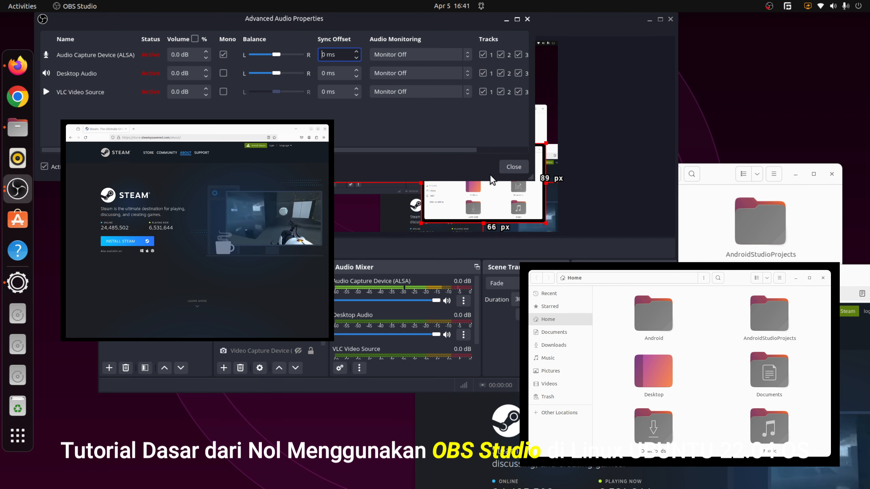
pyautogui.moveTo(424, 22); pyautogui.dragTo(462, 164)
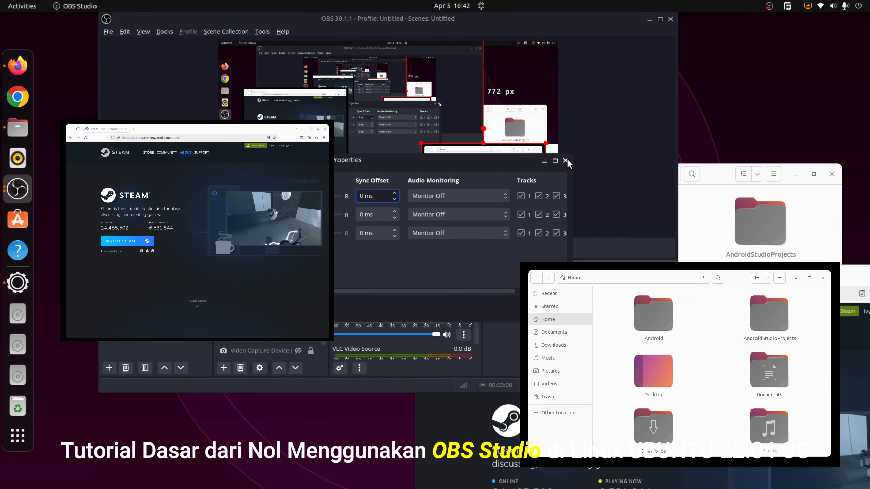
pyautogui.click(567, 161)
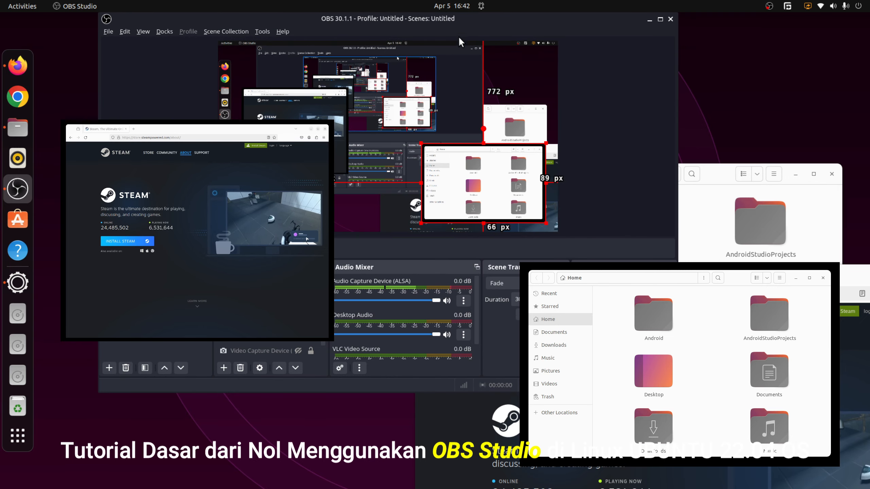
pyautogui.moveTo(461, 14); pyautogui.dragTo(465, 47)
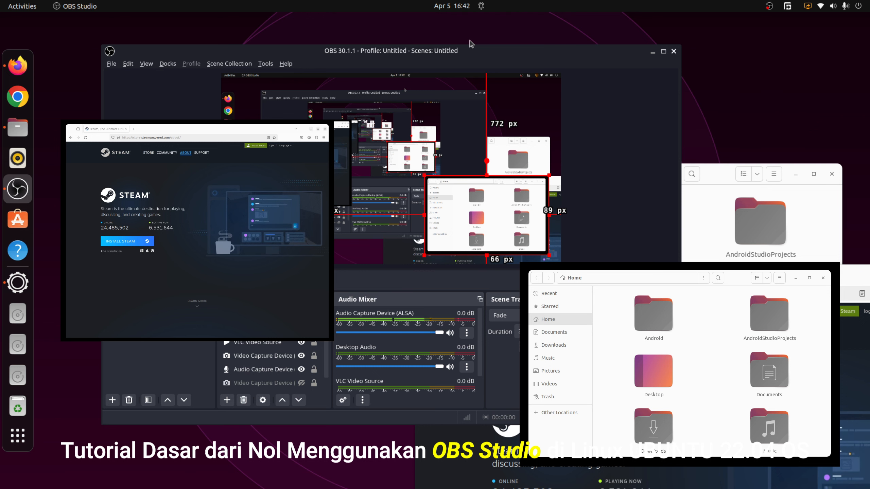
pyautogui.moveTo(420, 53); pyautogui.dragTo(442, 55)
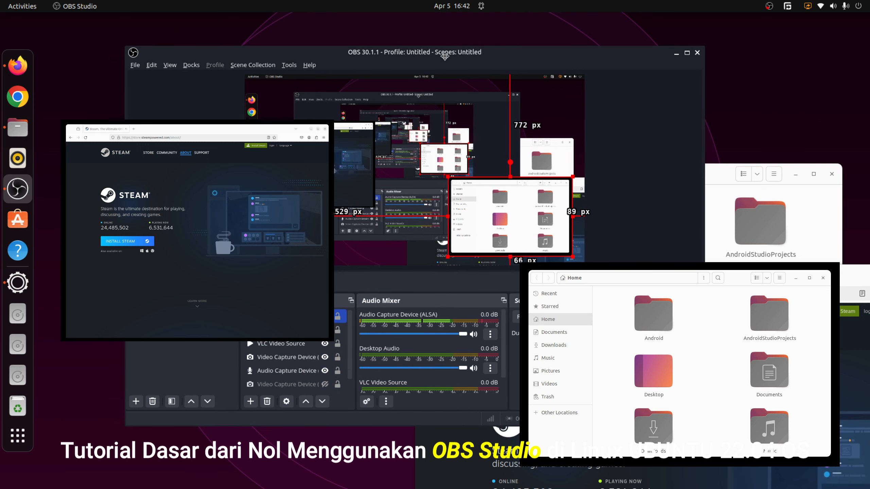
pyautogui.click(312, 68)
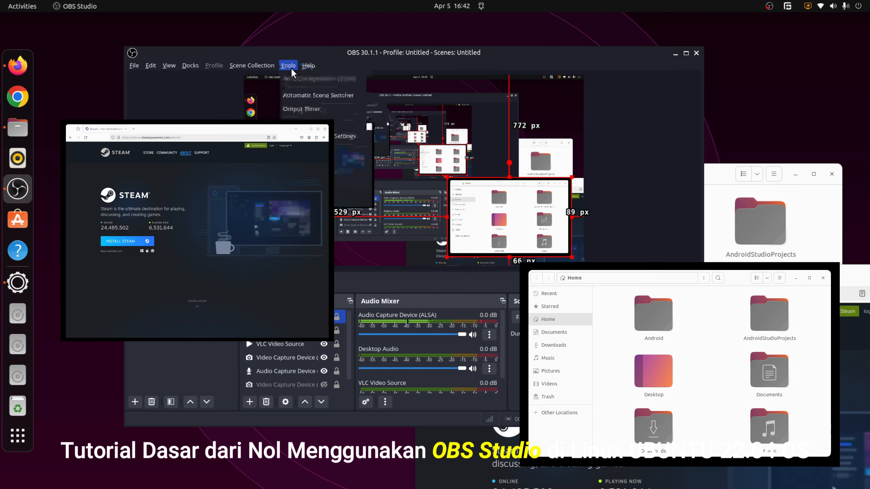
pyautogui.moveTo(138, 64)
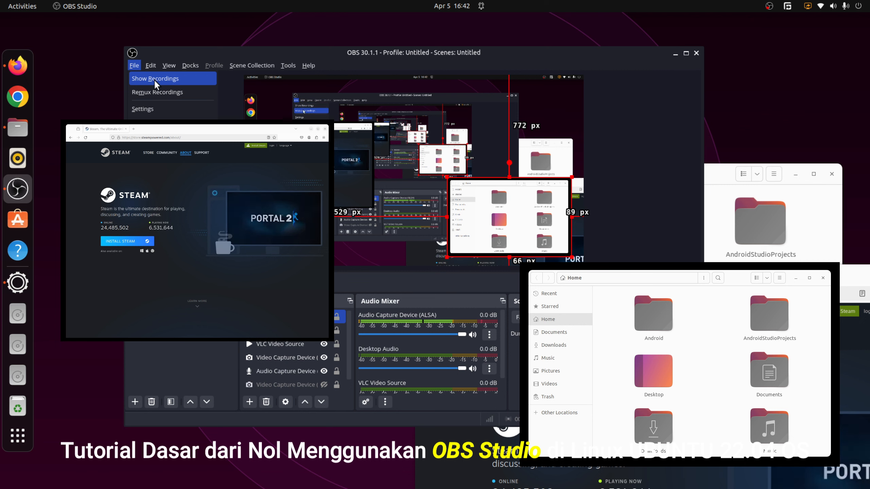
# Duplicate the current scene collection under the name "gu".
pyautogui.moveTo(178, 63)
pyautogui.moveTo(236, 66)
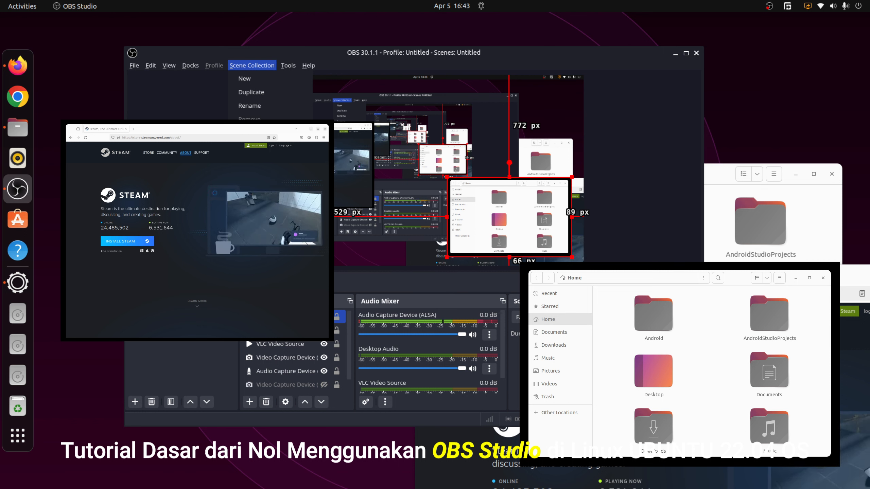
pyautogui.click(260, 91)
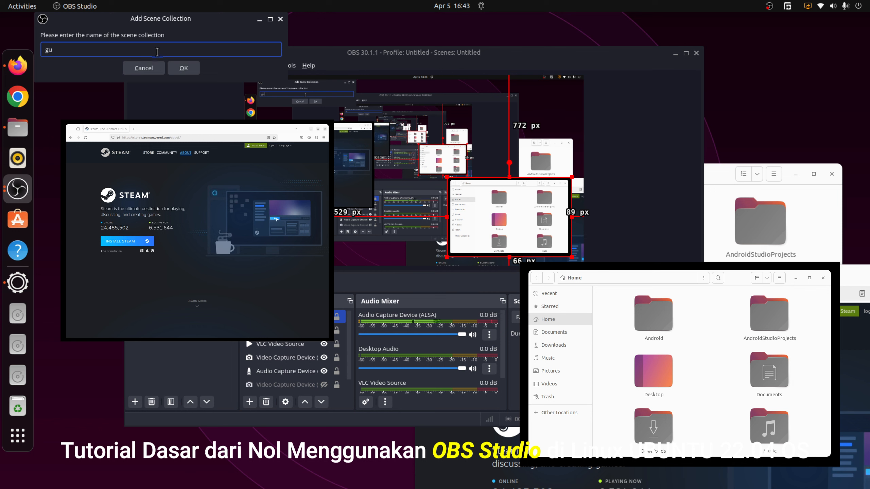
pyautogui.click(187, 68)
pyautogui.click(244, 65)
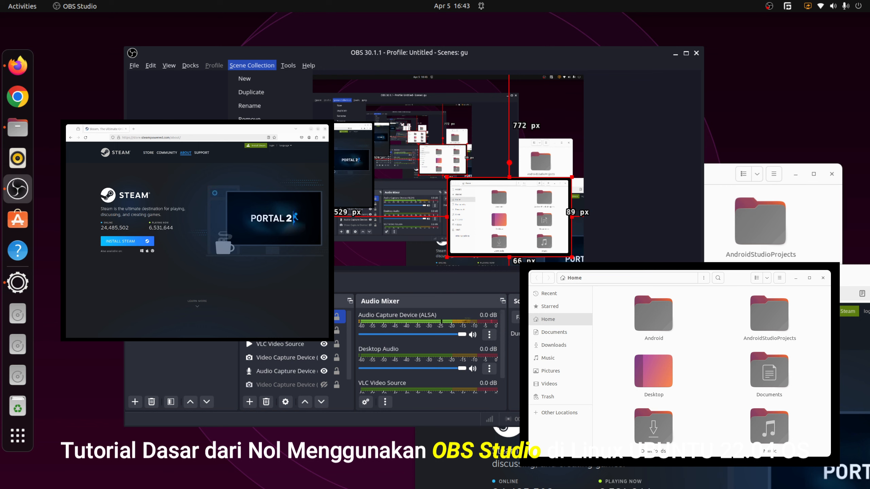
pyautogui.click(231, 376)
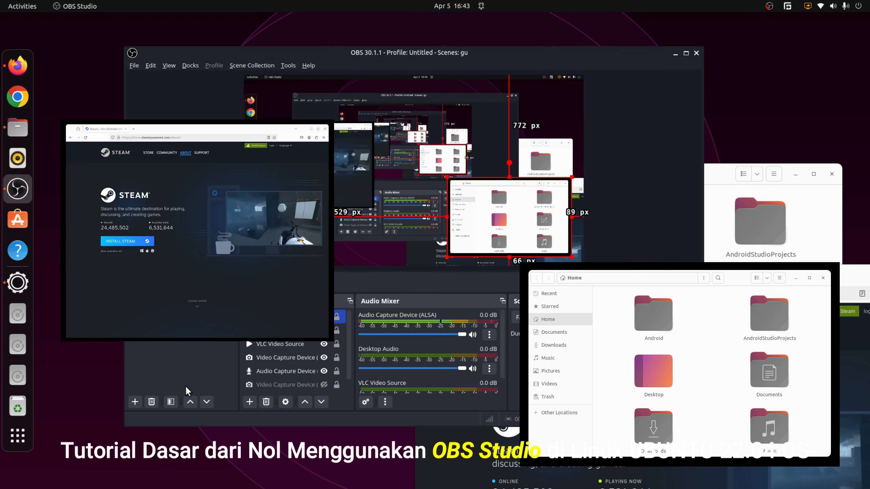
pyautogui.click(134, 401)
pyautogui.click(186, 60)
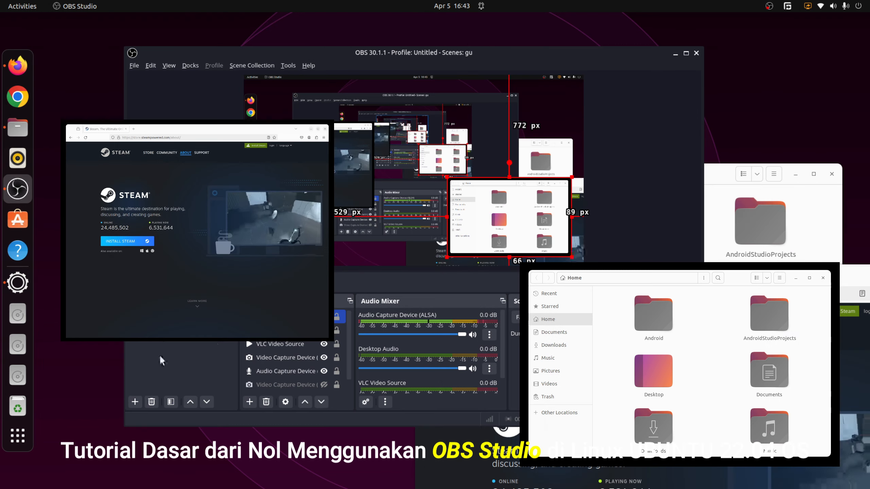
# Switch to the Untitled scene collection and back to the gu scene collection.
pyautogui.click(252, 65)
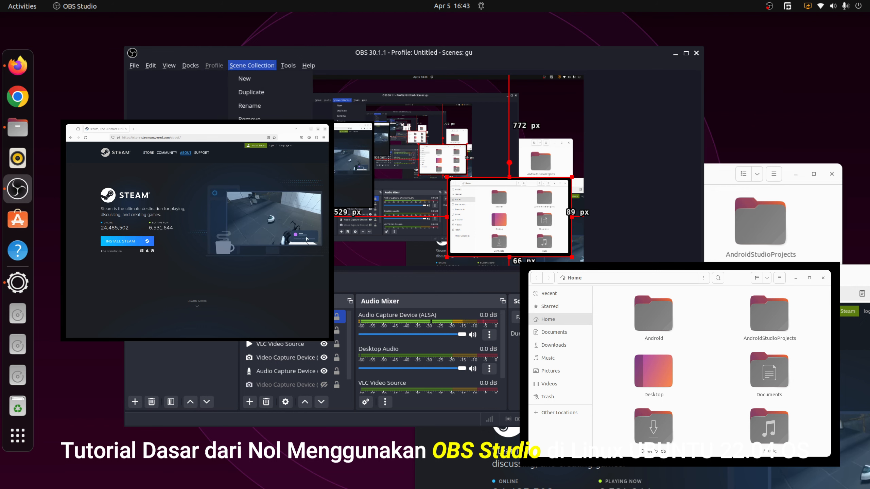
pyautogui.click(251, 192)
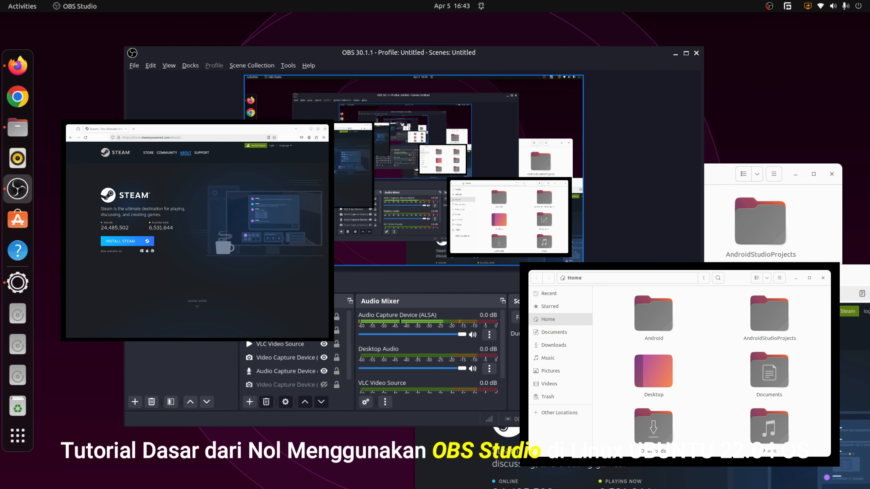
pyautogui.click(252, 65)
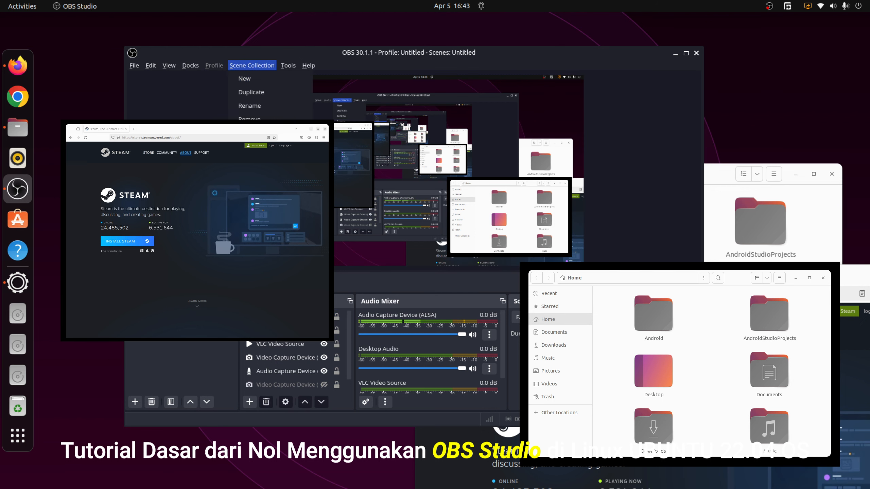
pyautogui.click(250, 180)
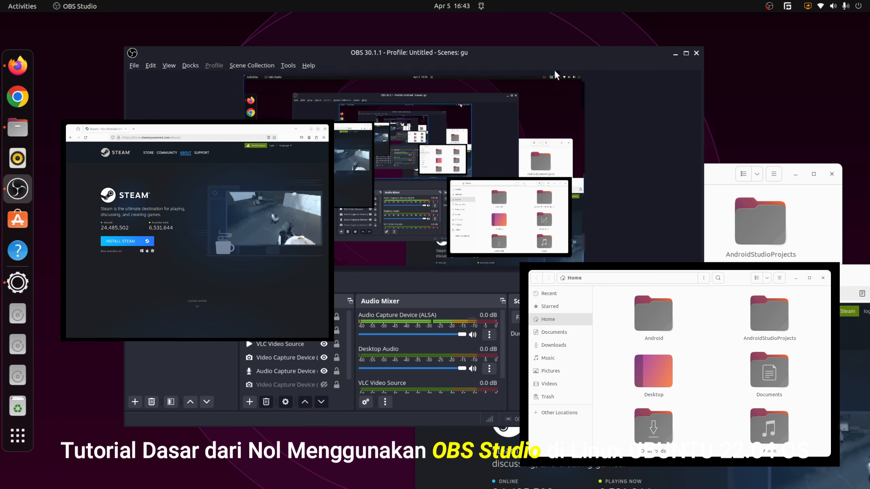
# Hide both Window Capture sources in the current scene.
pyautogui.moveTo(558, 56); pyautogui.dragTo(485, 64)
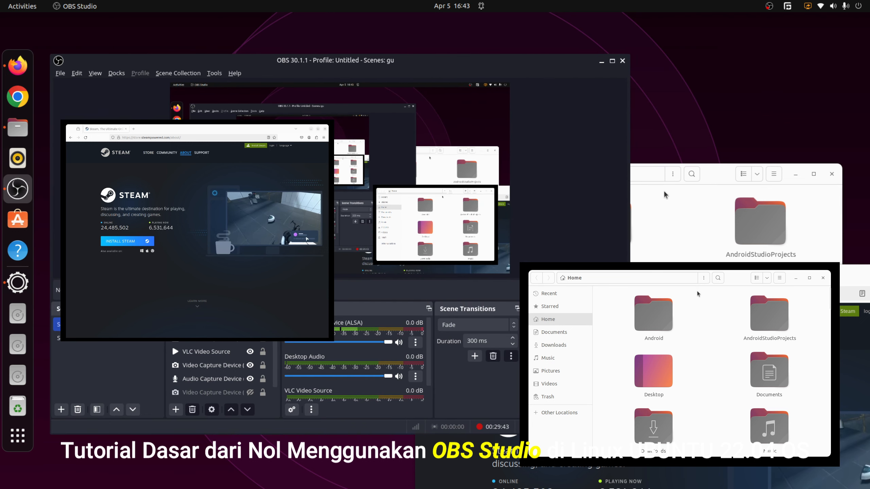
pyautogui.click(661, 206)
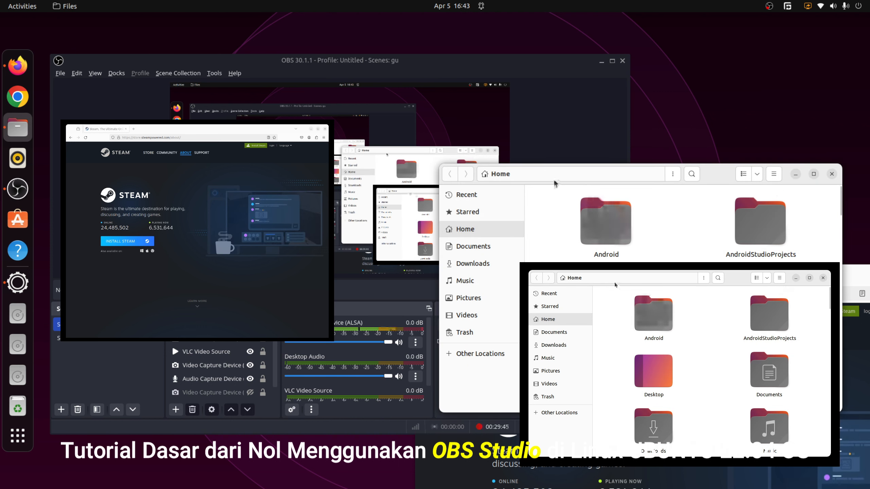
pyautogui.click(399, 214)
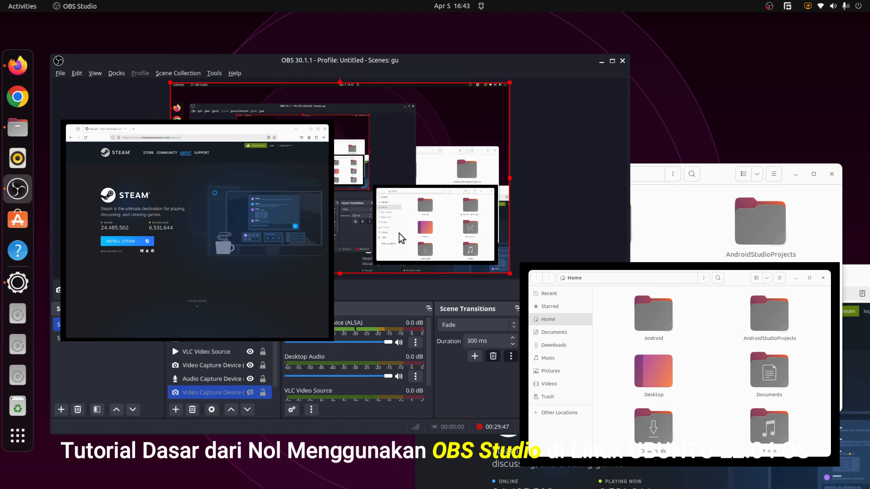
pyautogui.moveTo(417, 236); pyautogui.dragTo(436, 132)
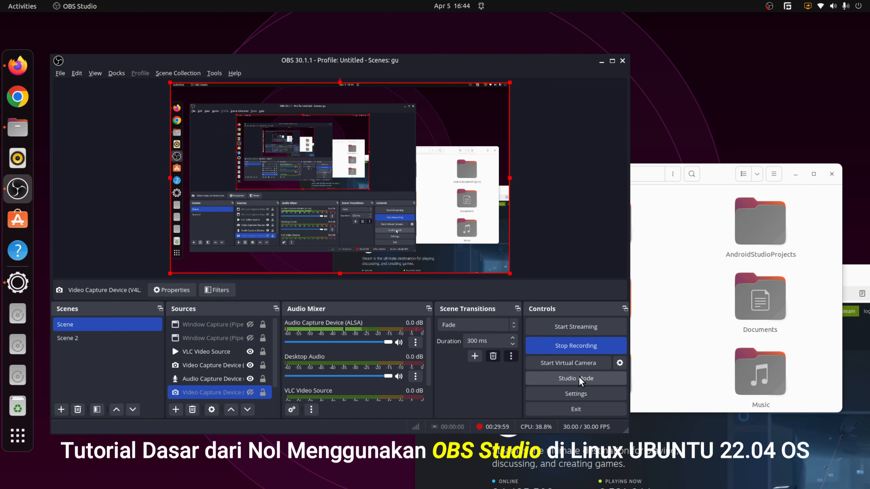
# Start the virtual camera and authenticate with the account password.
pyautogui.click(564, 364)
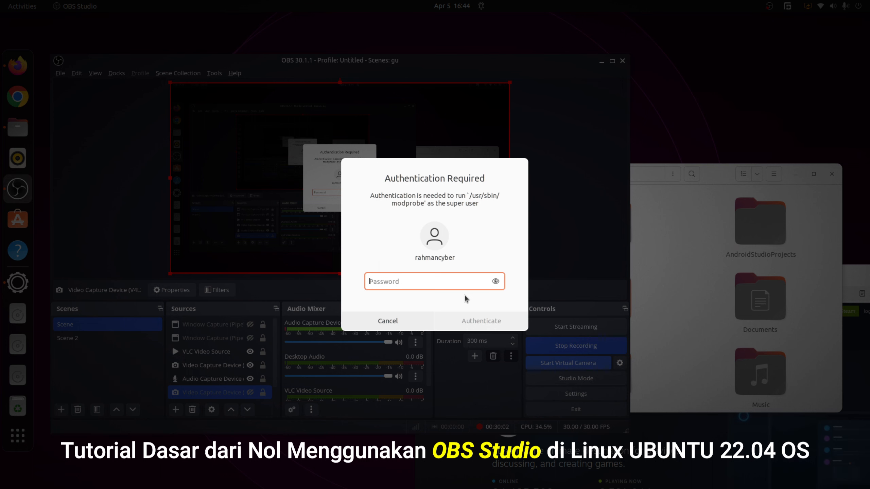
pyautogui.write('***')
pyautogui.press('Return')
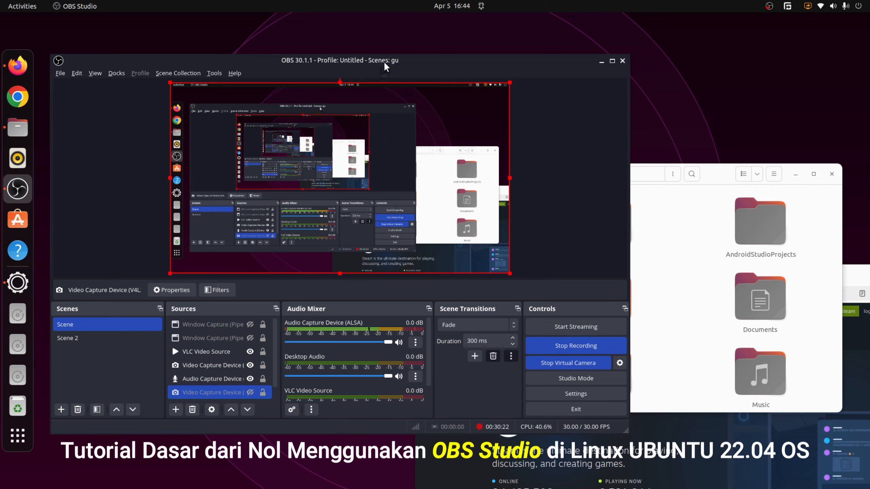
# Look through the applications installed on the system and return to the OBS window.
pyautogui.moveTo(385, 60); pyautogui.dragTo(446, 47)
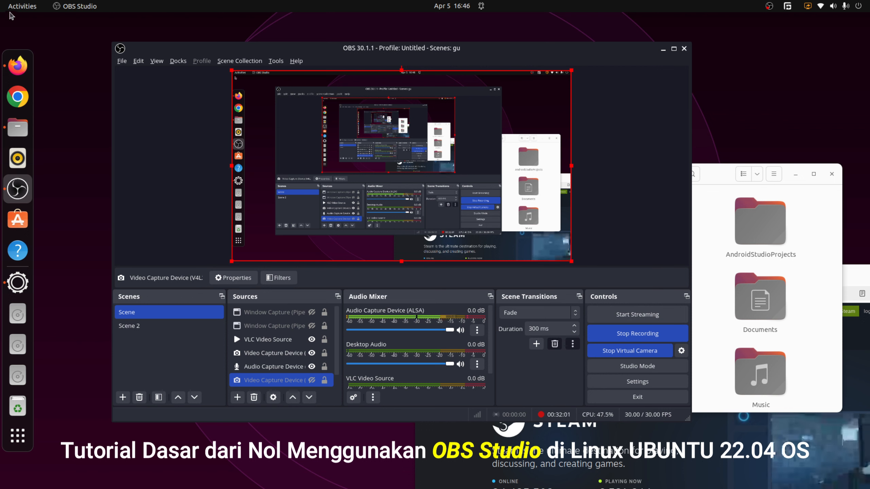
pyautogui.click(26, 442)
pyautogui.click(26, 442)
pyautogui.click(27, 442)
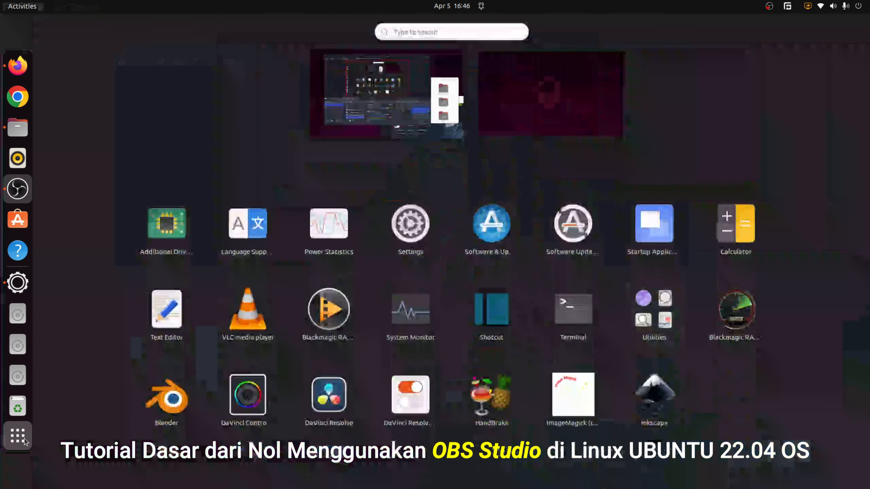
pyautogui.scroll(-1, 373, 375)
pyautogui.scroll(1, 369, 375)
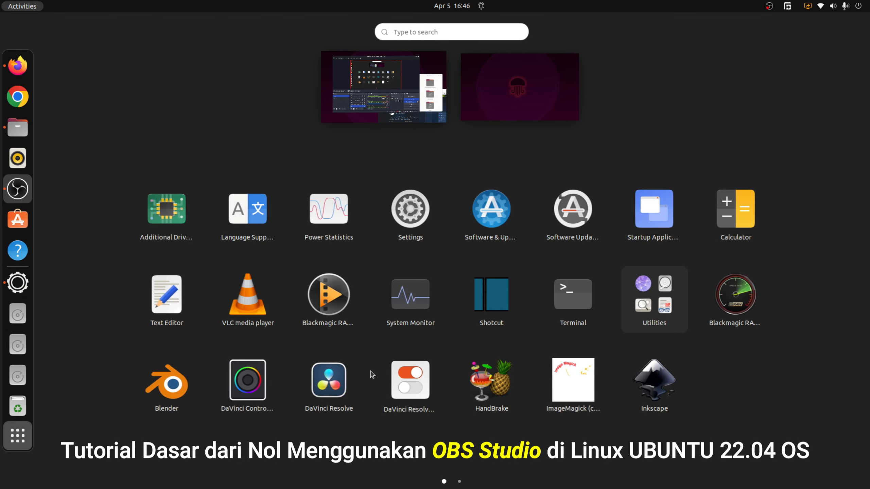
pyautogui.click(26, 441)
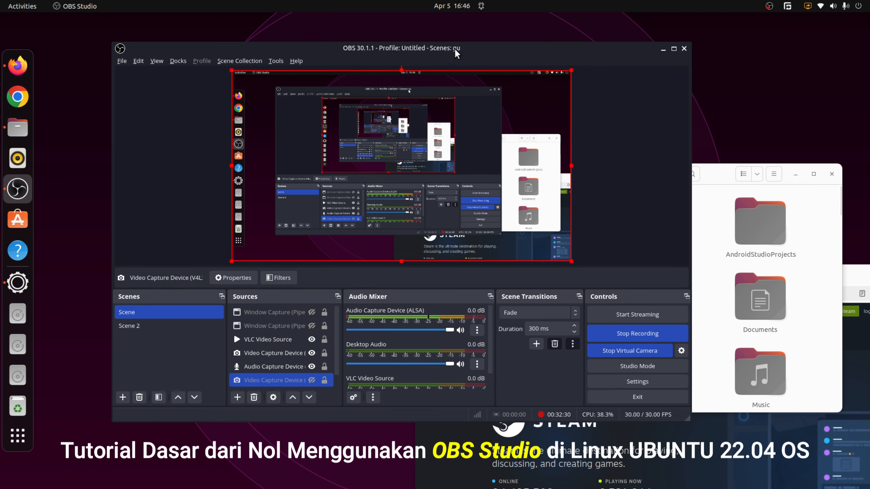
# Examine the available scene transitions and the configurable transition types that can be added, keeping Fade selected.
pyautogui.moveTo(454, 47); pyautogui.dragTo(408, 42)
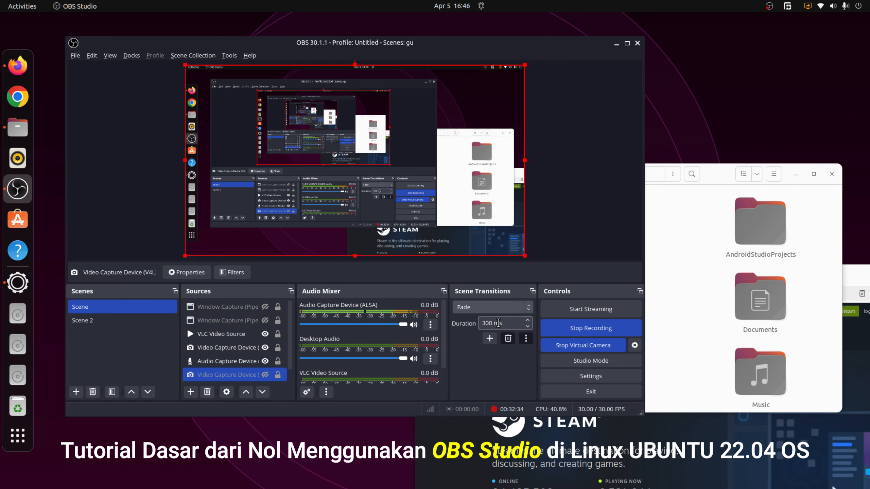
pyautogui.click(503, 303)
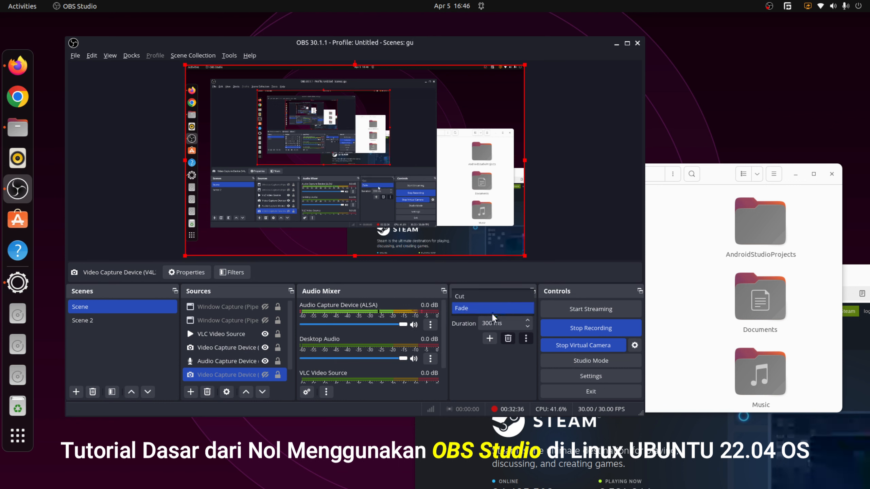
pyautogui.click(493, 312)
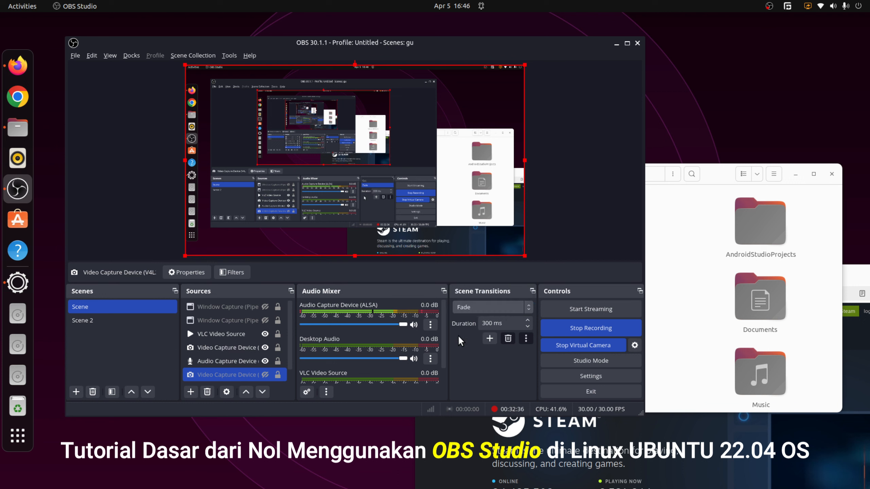
pyautogui.click(489, 339)
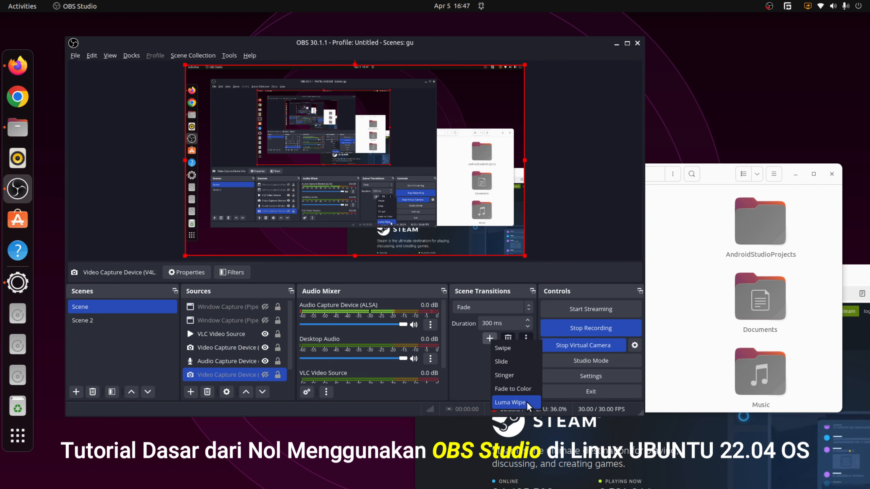
pyautogui.click(476, 381)
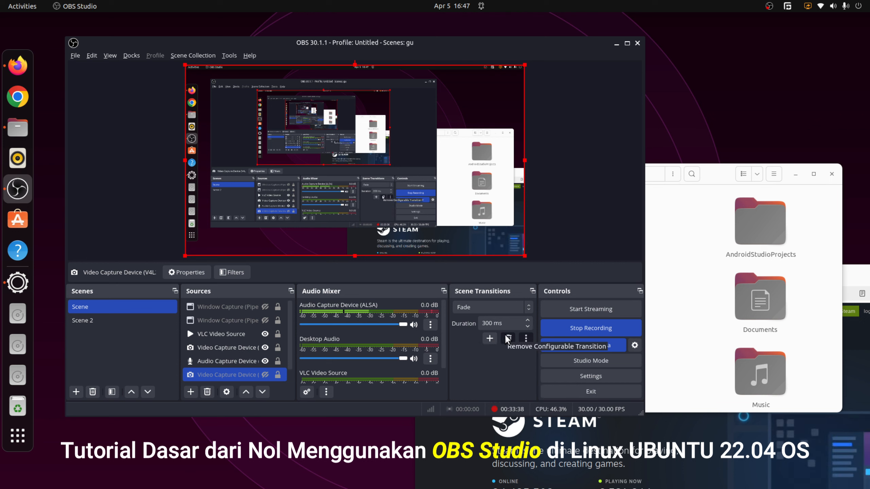
pyautogui.click(254, 56)
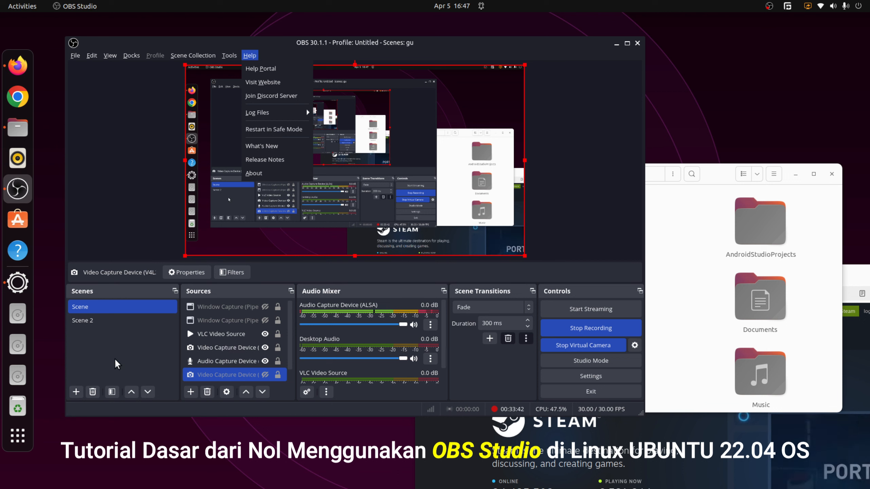
pyautogui.click(127, 349)
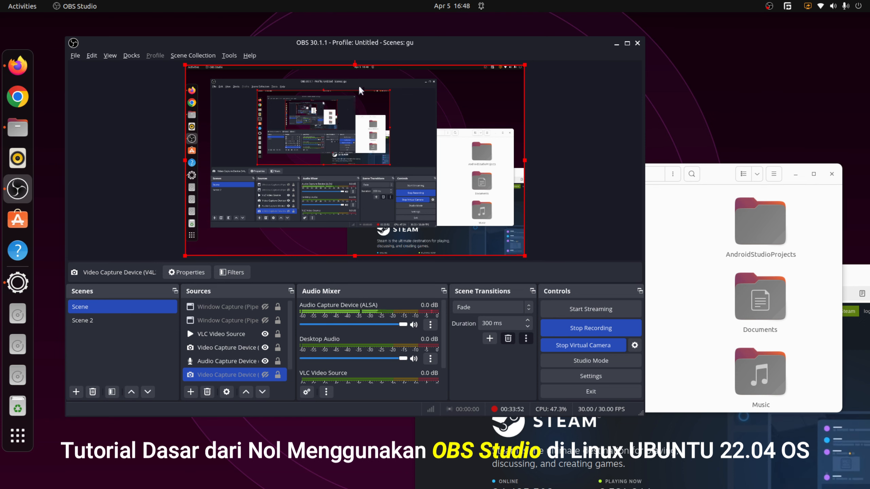
pyautogui.moveTo(387, 45); pyautogui.dragTo(475, 52)
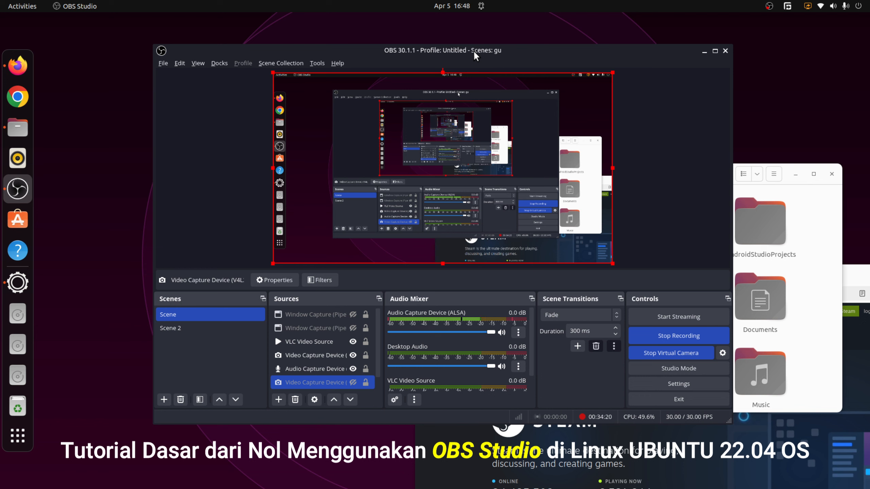
# Launch Steam from the installed applications and close its chat window.
pyautogui.click(17, 436)
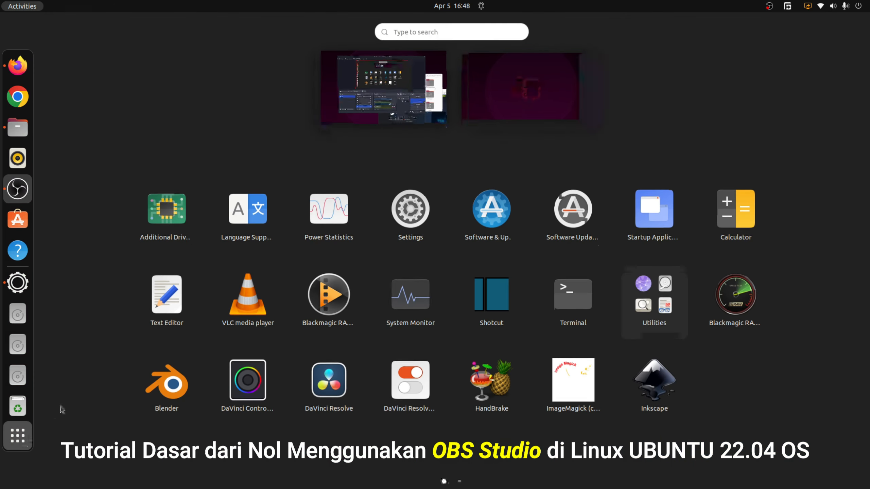
pyautogui.scroll(-1, 556, 382)
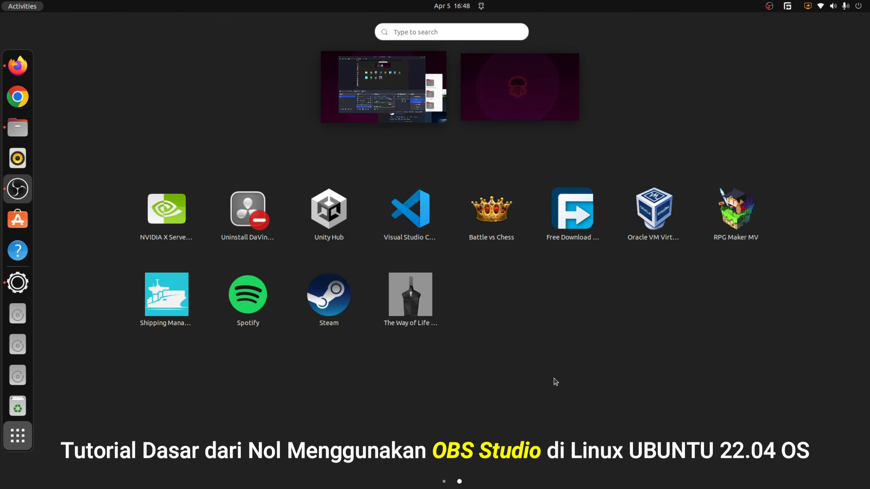
pyautogui.click(334, 309)
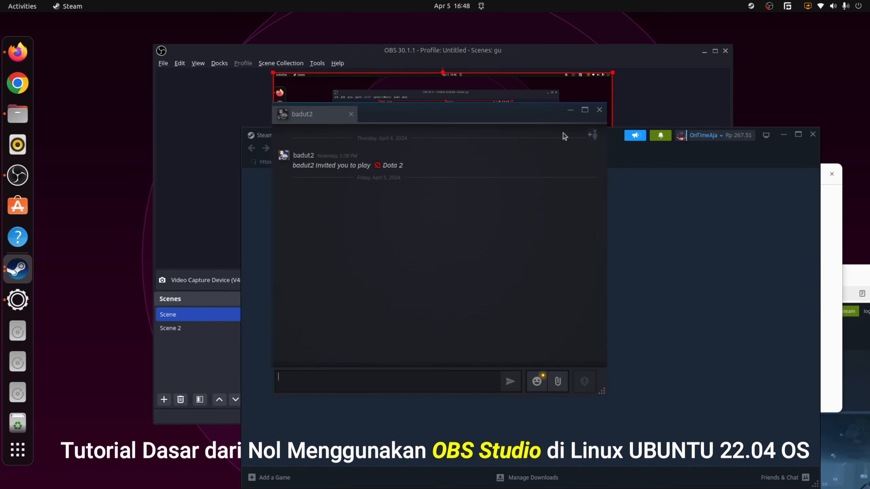
pyautogui.click(600, 110)
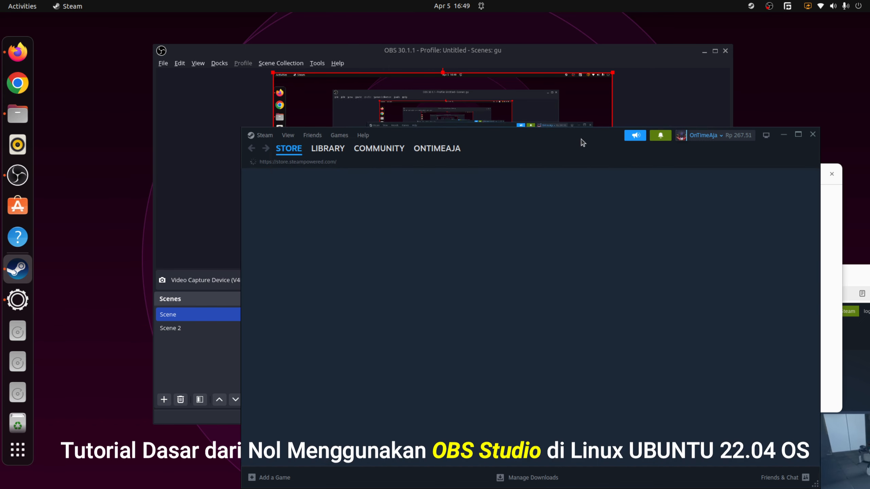
# Look through the featured games and special offers on the Steam store front page, and close the Steam window.
pyautogui.moveTo(580, 139); pyautogui.dragTo(546, 99)
pyautogui.moveTo(400, 108)
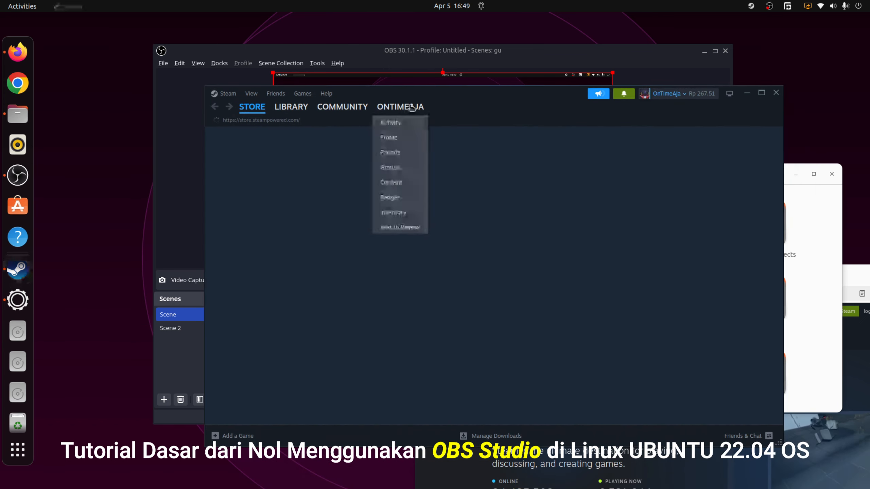
pyautogui.click(403, 153)
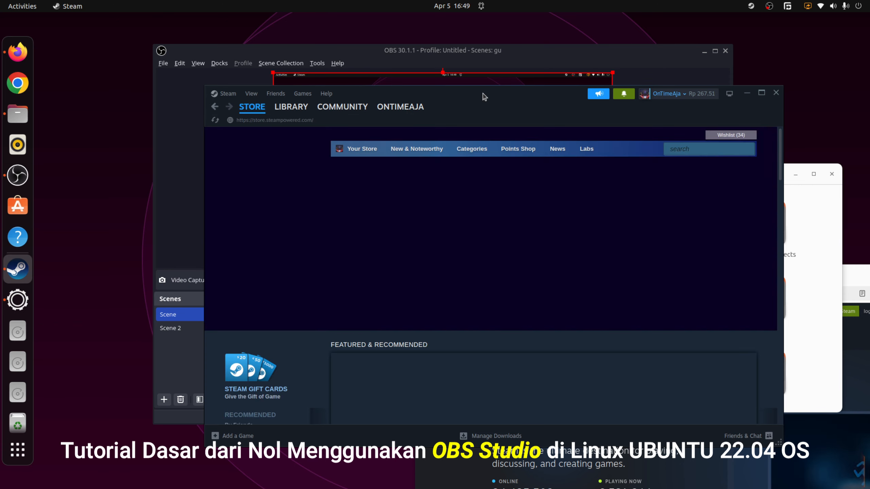
pyautogui.moveTo(483, 94); pyautogui.dragTo(453, 99)
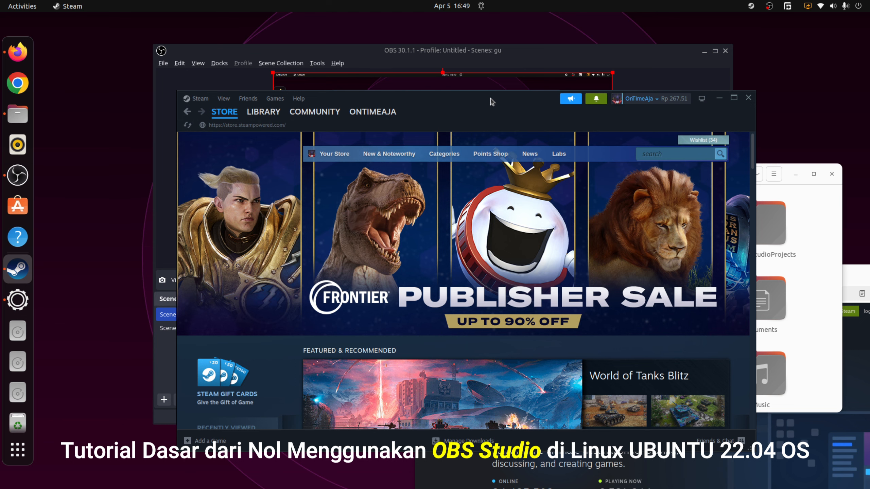
pyautogui.moveTo(493, 101); pyautogui.dragTo(455, 73)
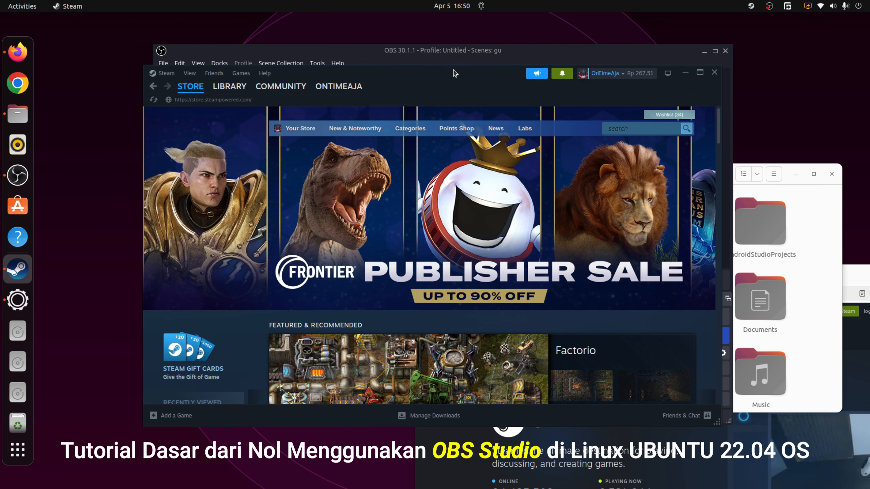
pyautogui.scroll(-5, 516, 235)
pyautogui.scroll(5, 515, 235)
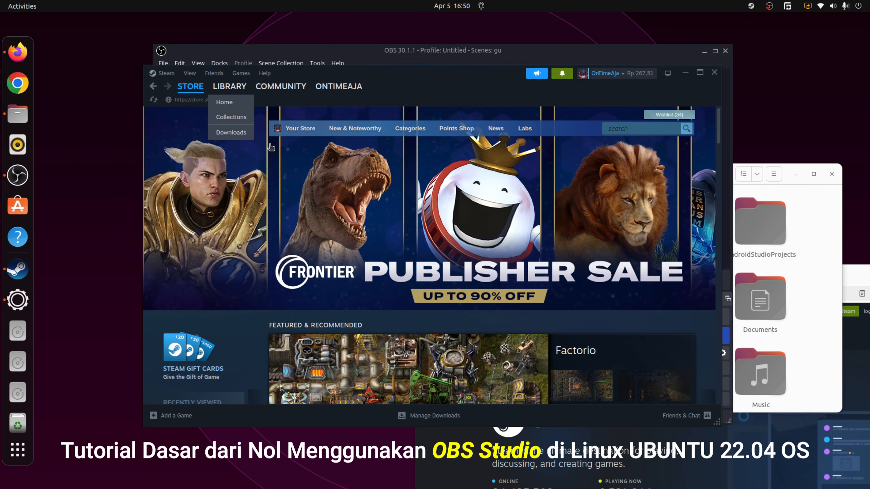
pyautogui.scroll(-3, 376, 199)
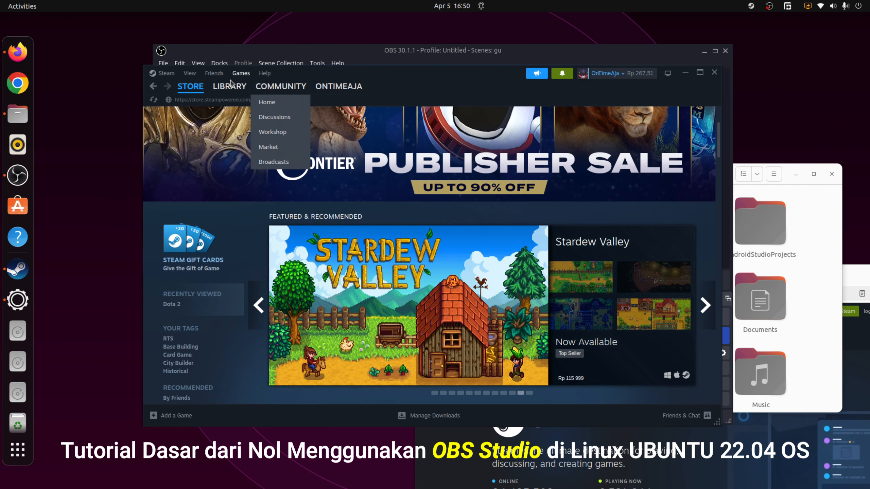
pyautogui.scroll(-5, 299, 206)
pyautogui.scroll(-2, 298, 200)
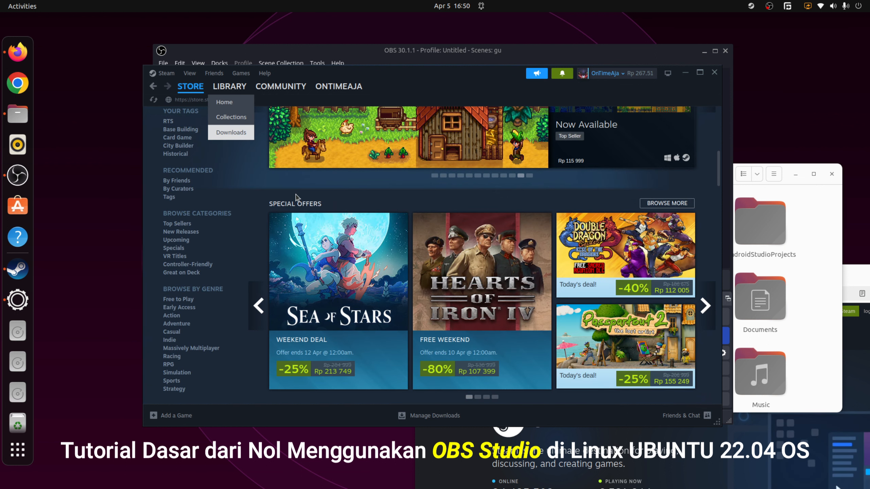
pyautogui.scroll(-3, 295, 198)
pyautogui.scroll(12, 295, 198)
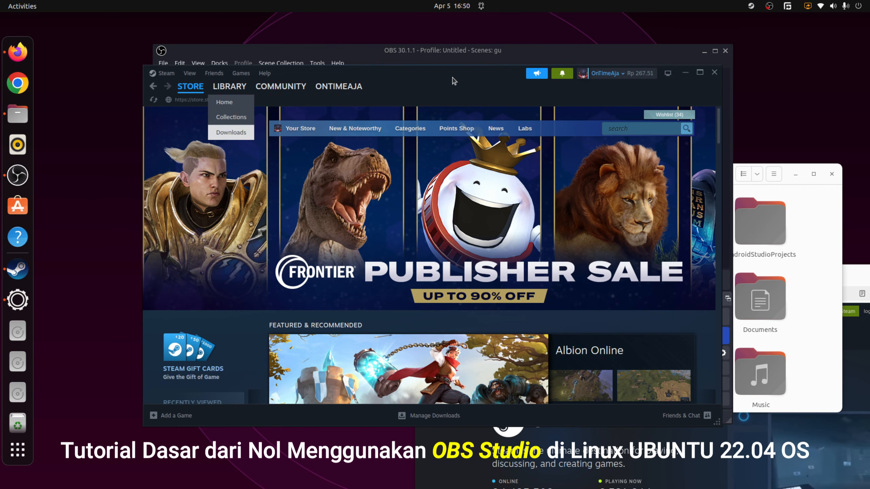
pyautogui.moveTo(454, 81); pyautogui.dragTo(428, 69)
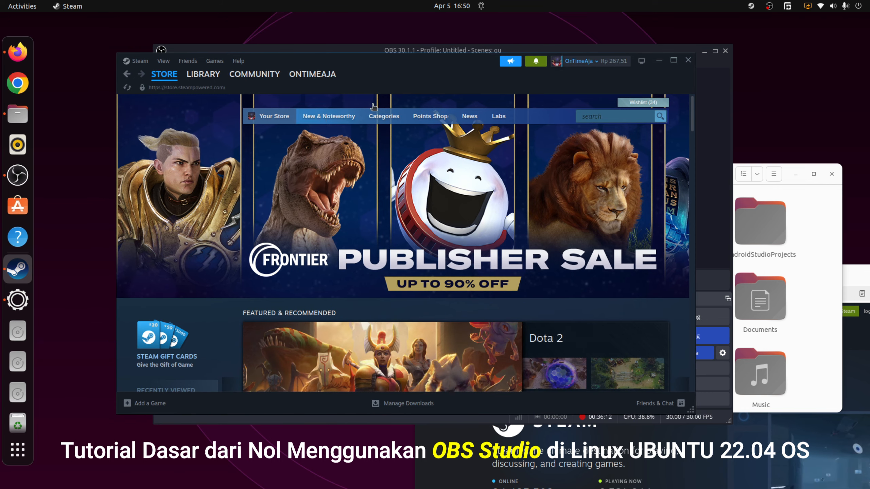
pyautogui.click(689, 59)
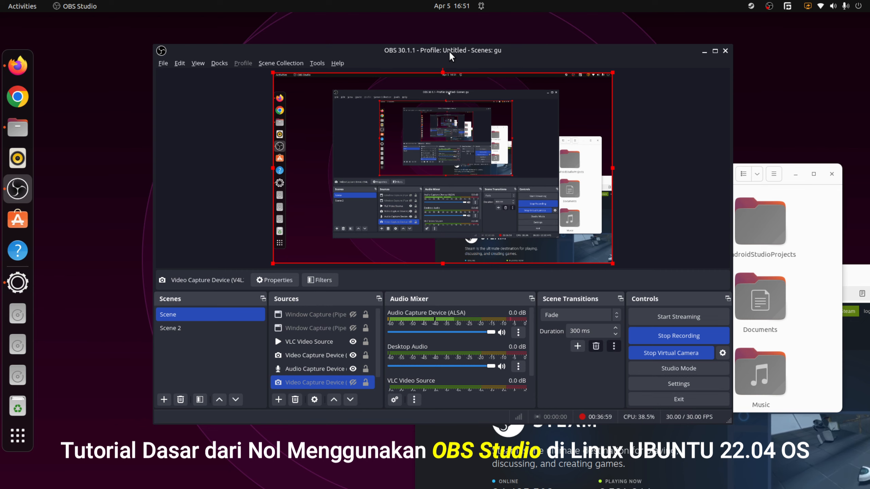
# Open the OBS settings and look through the Advanced, Accessibility, Hotkeys, Video, Audio and General pages.
pyautogui.moveTo(449, 58); pyautogui.dragTo(395, 54)
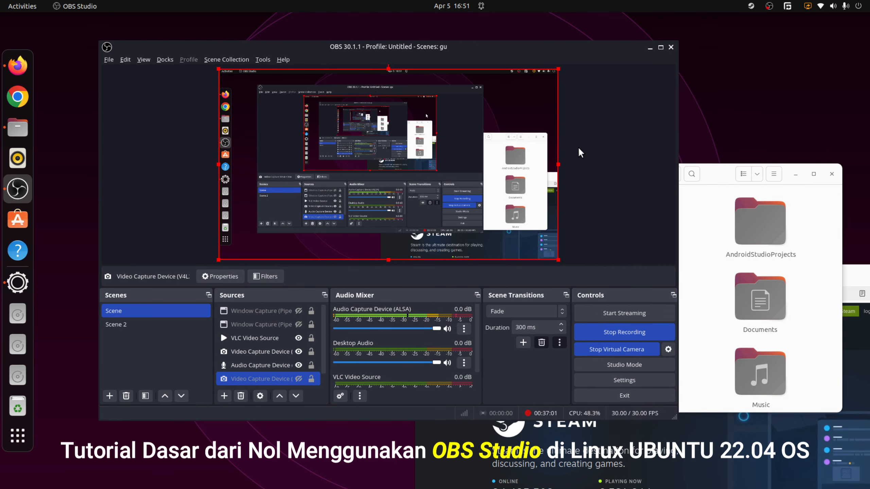
pyautogui.click(632, 382)
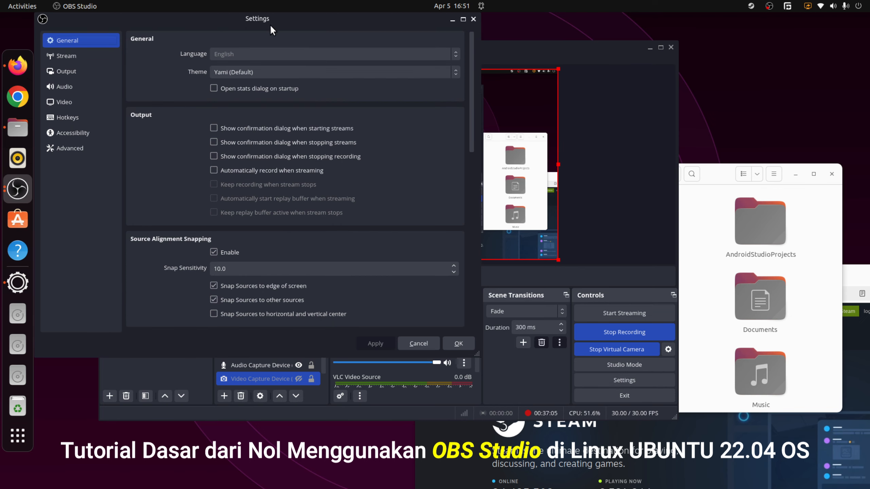
pyautogui.moveTo(270, 25); pyautogui.dragTo(388, 92)
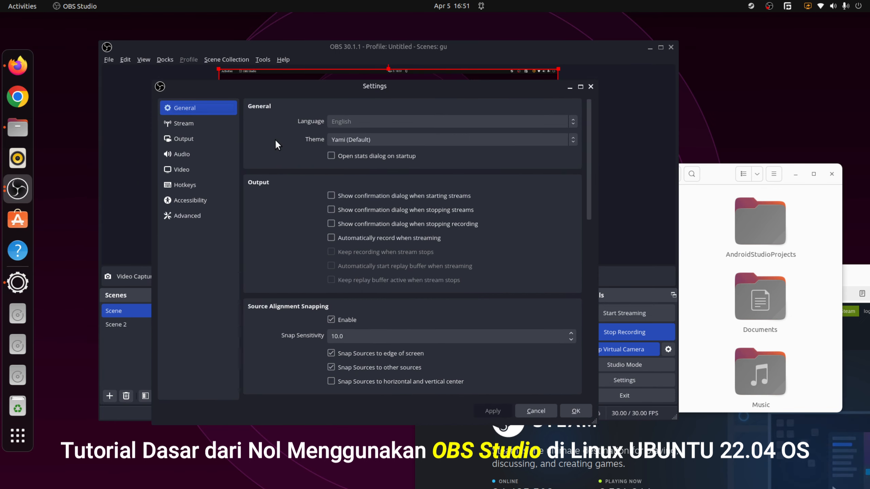
pyautogui.click(223, 216)
pyautogui.click(397, 259)
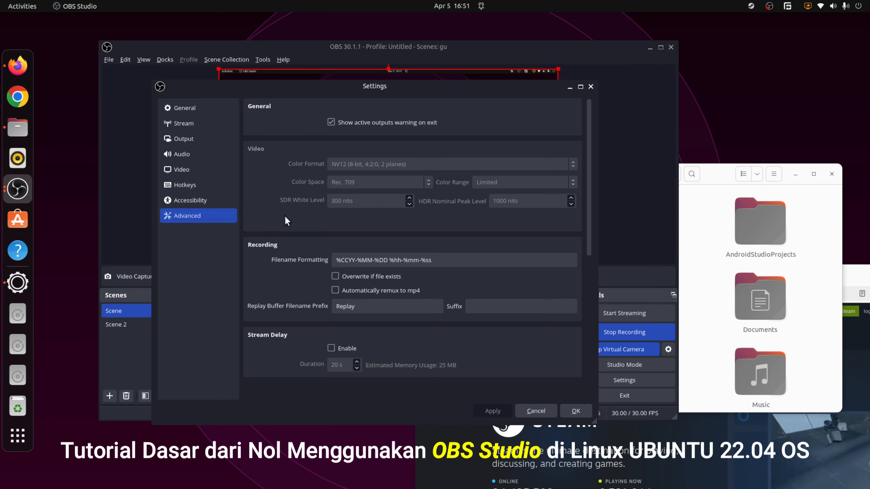
pyautogui.moveTo(590, 204); pyautogui.dragTo(592, 155)
pyautogui.click(210, 199)
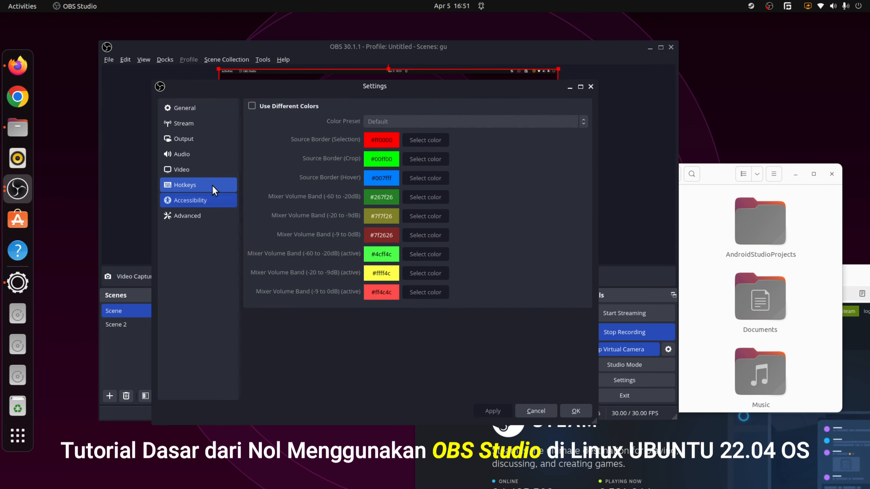
pyautogui.click(212, 185)
pyautogui.click(213, 170)
pyautogui.click(209, 152)
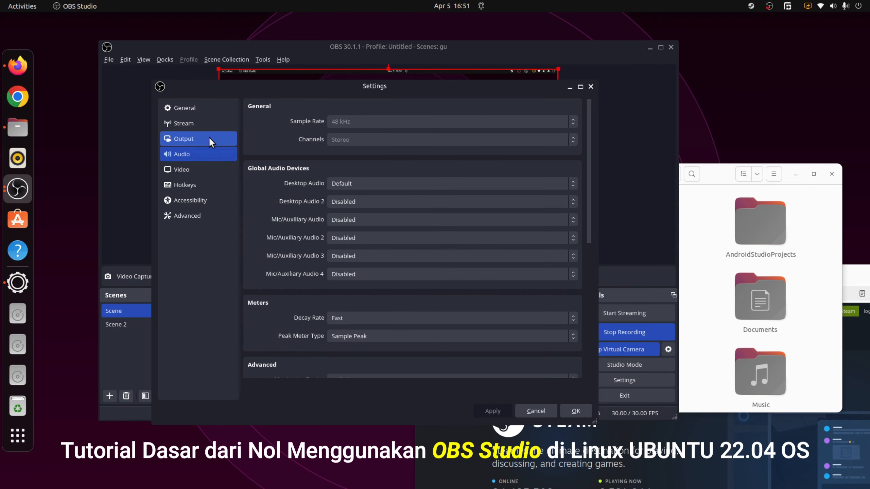
pyautogui.click(211, 108)
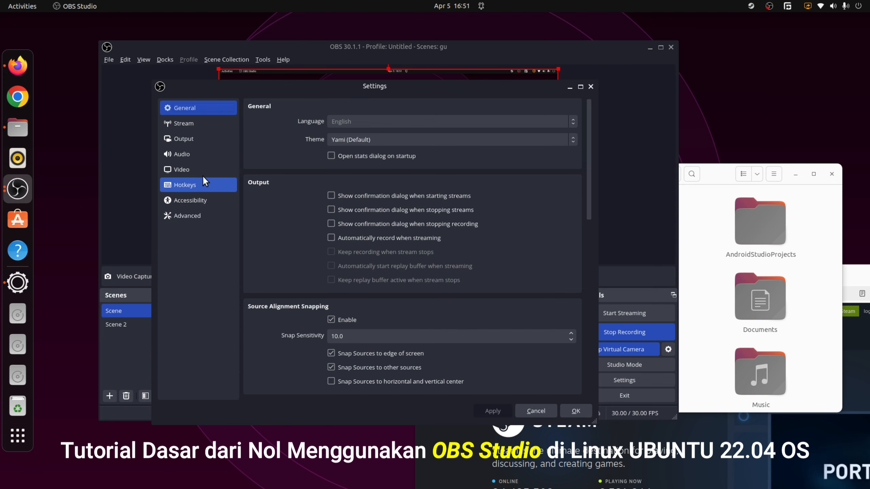
# Preview the Light, Rachni, System and Acri interface themes one after another in the General settings.
pyautogui.moveTo(247, 90); pyautogui.dragTo(235, 83)
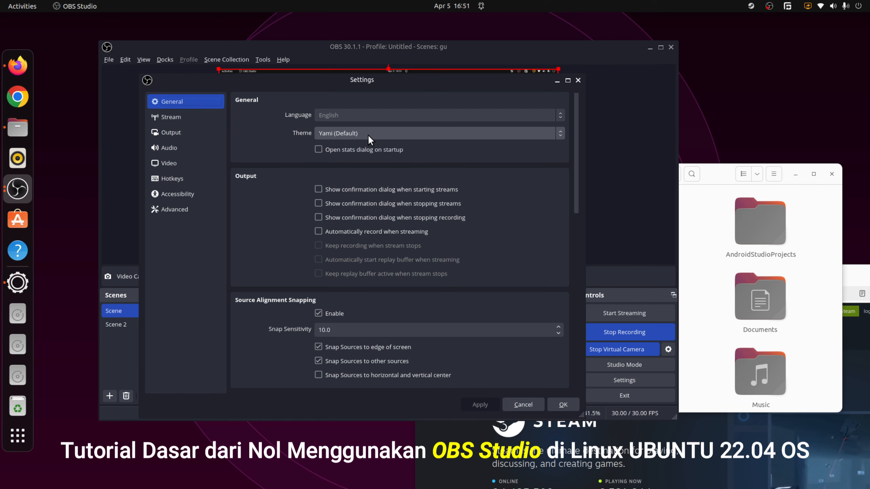
pyautogui.click(387, 133)
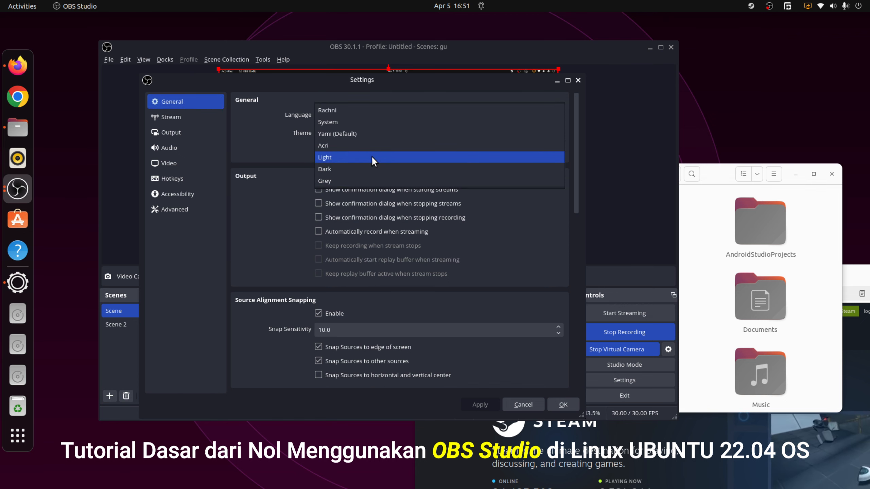
pyautogui.click(372, 157)
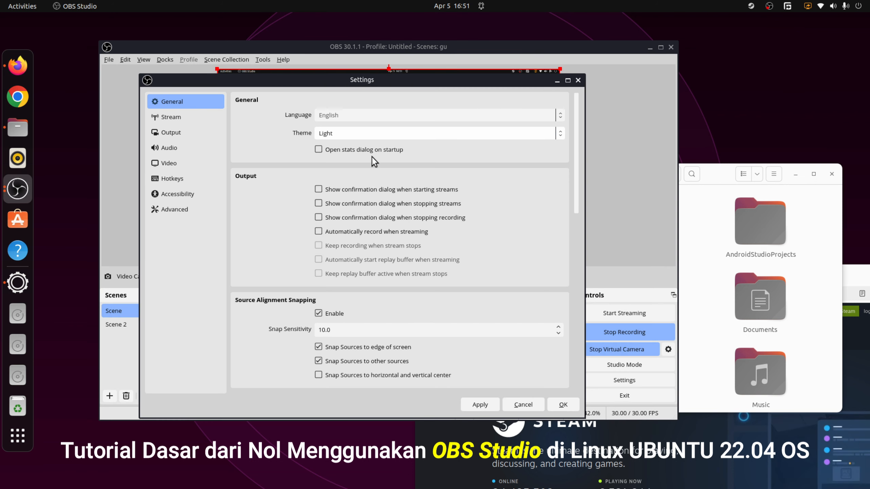
pyautogui.click(371, 133)
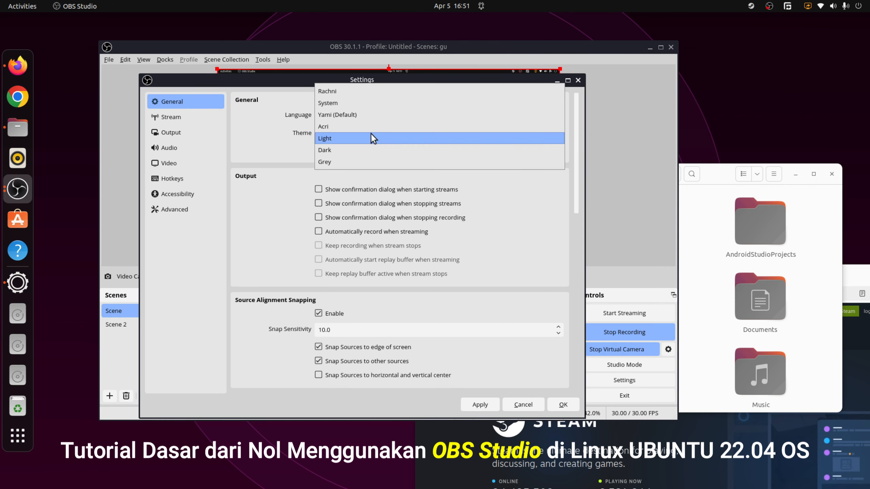
pyautogui.click(371, 89)
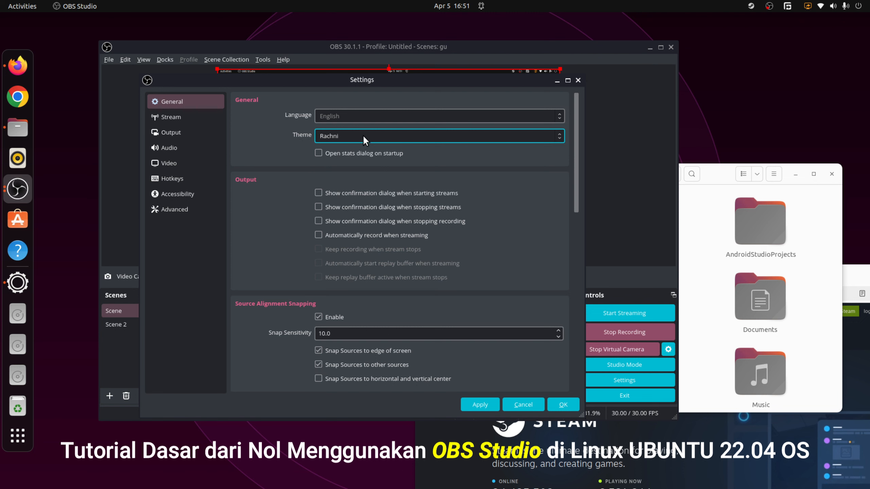
pyautogui.click(363, 135)
pyautogui.click(357, 150)
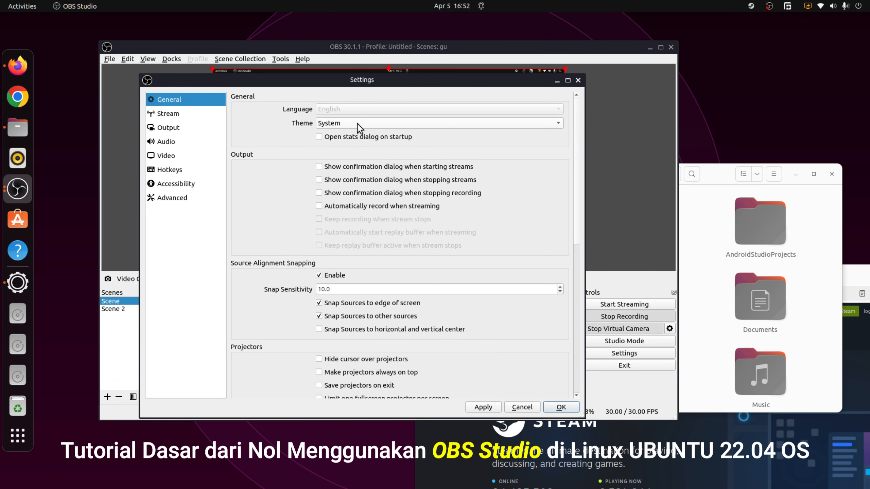
pyautogui.click(366, 128)
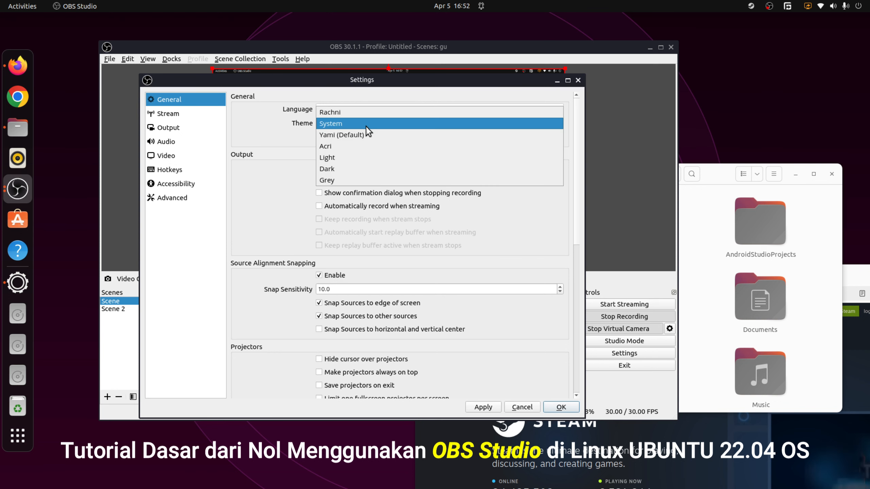
pyautogui.click(354, 146)
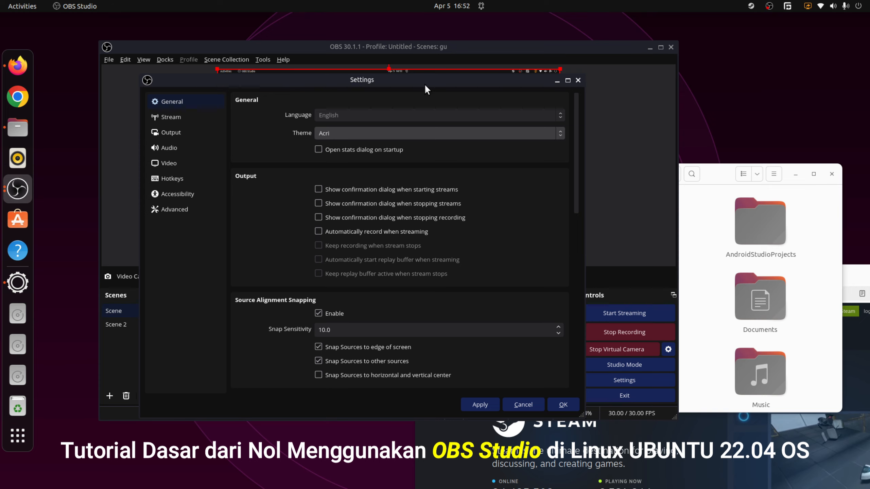
# Preview the Light theme again, followed by the Dark and Grey themes.
pyautogui.moveTo(425, 86); pyautogui.dragTo(414, 73)
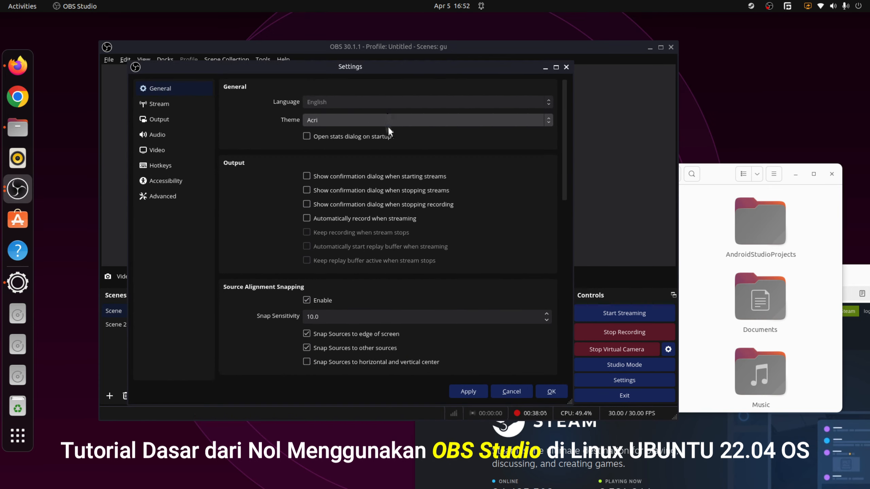
pyautogui.click(388, 124)
pyautogui.click(383, 133)
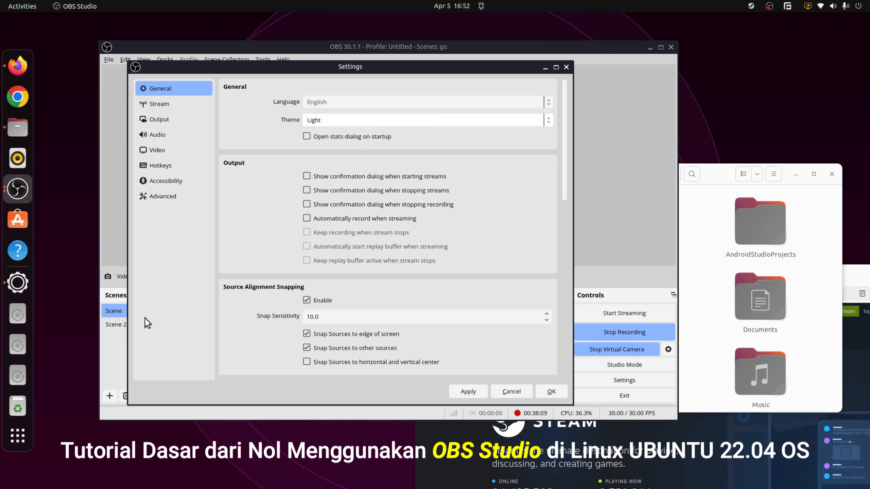
pyautogui.click(359, 120)
pyautogui.click(351, 132)
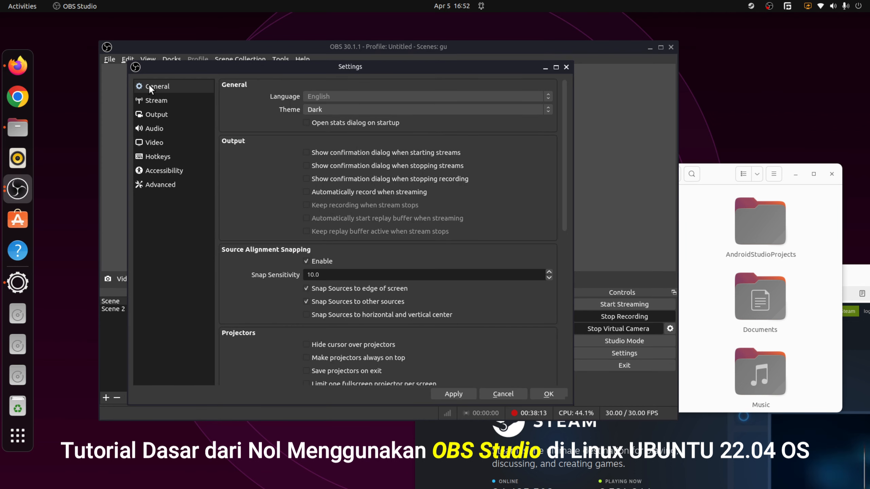
pyautogui.moveTo(275, 68); pyautogui.dragTo(245, 74)
pyautogui.click(293, 115)
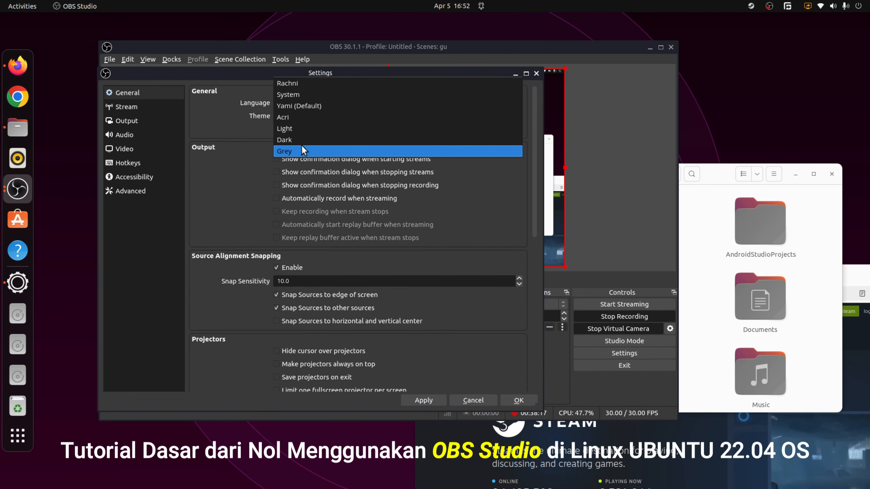
pyautogui.click(320, 150)
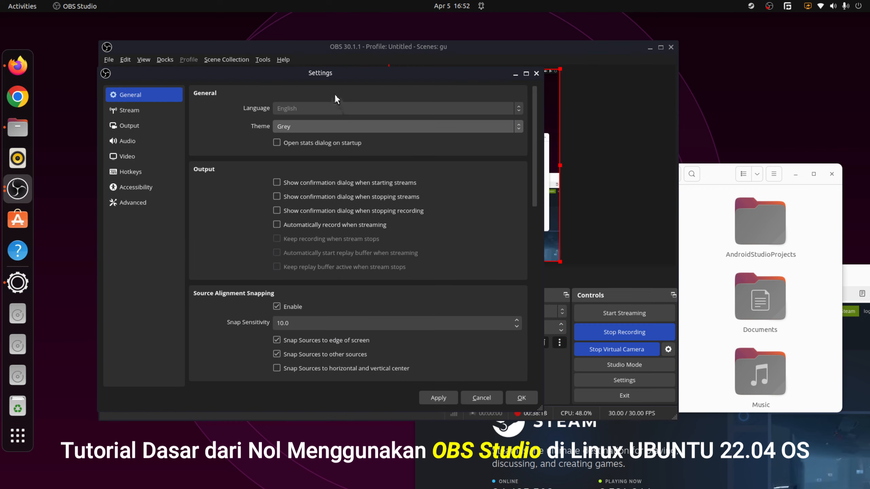
# Set the interface theme back to Yami (Default).
pyautogui.moveTo(331, 74); pyautogui.dragTo(357, 87)
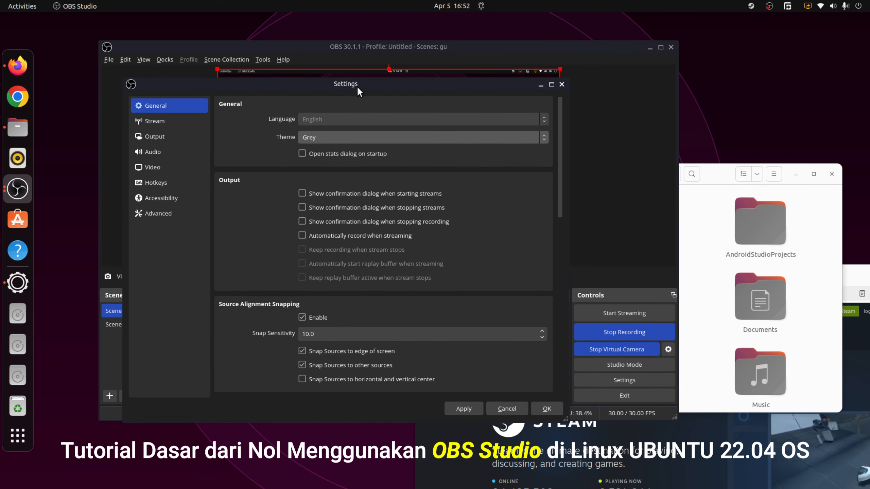
pyautogui.click(349, 139)
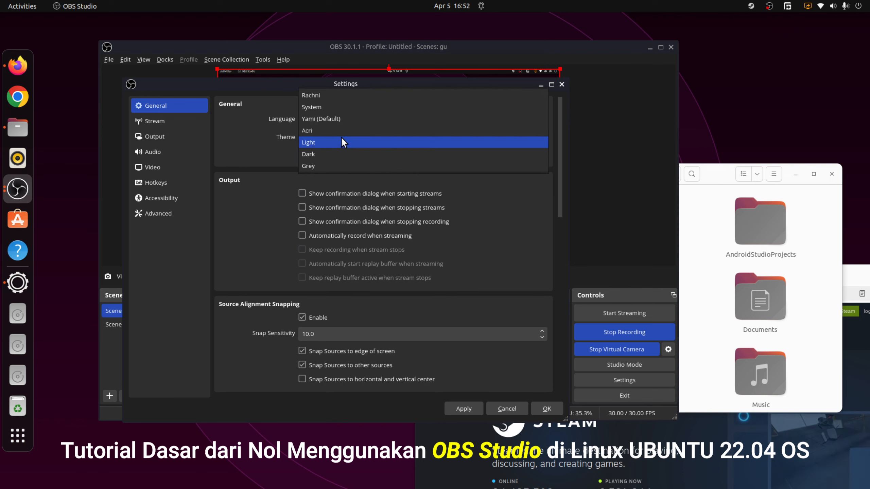
pyautogui.click(349, 116)
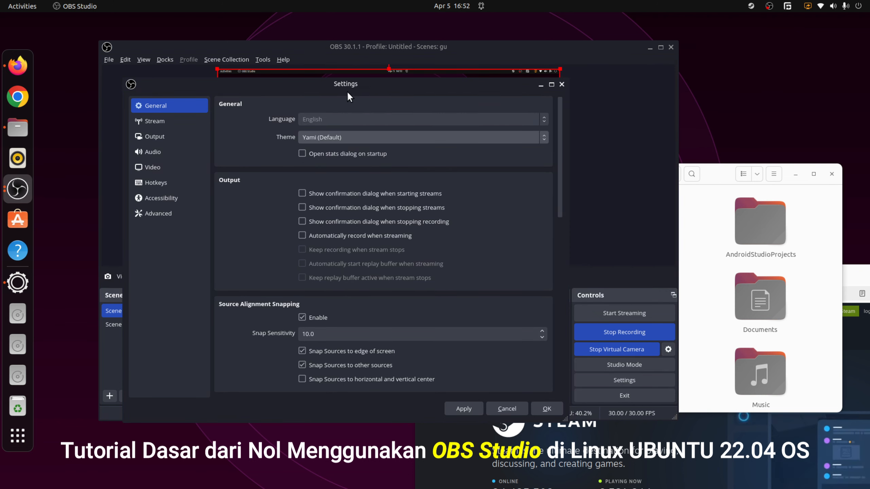
pyautogui.moveTo(348, 93); pyautogui.dragTo(371, 82)
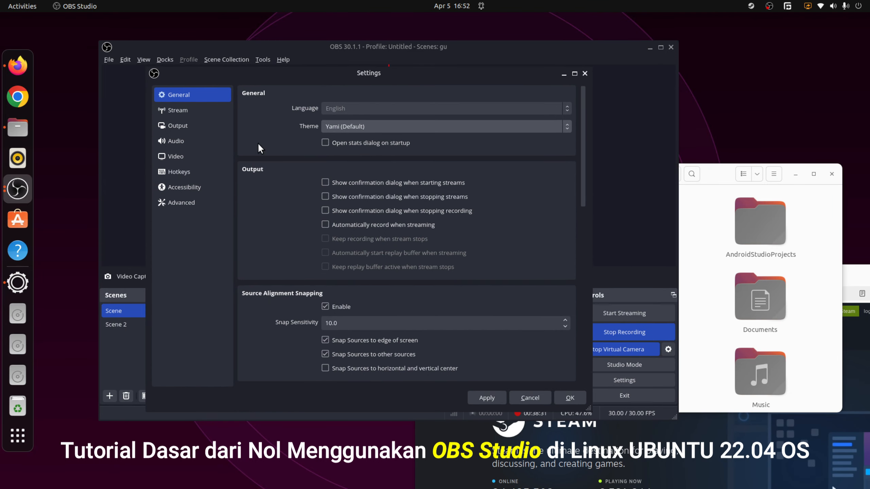
# Look through the remaining General settings down to the Multiview section and close the settings without saving.
pyautogui.scroll(-2, 275, 186)
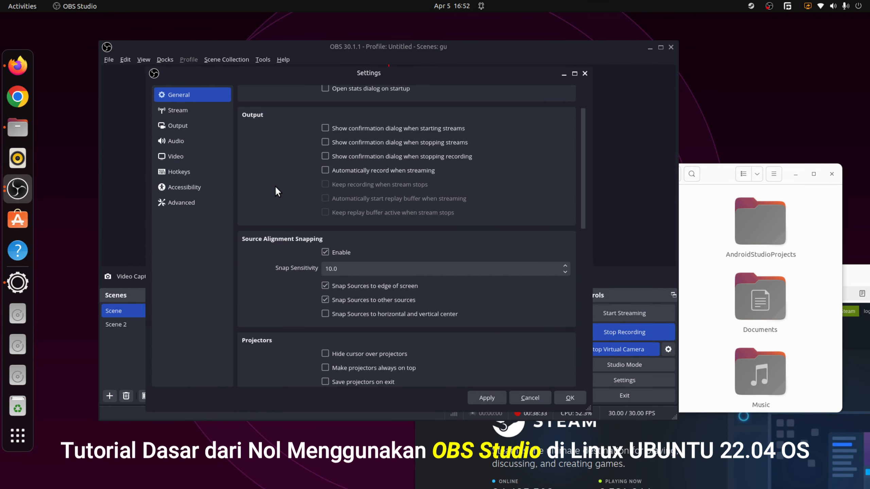
pyautogui.scroll(-4, 275, 186)
pyautogui.scroll(-2, 274, 187)
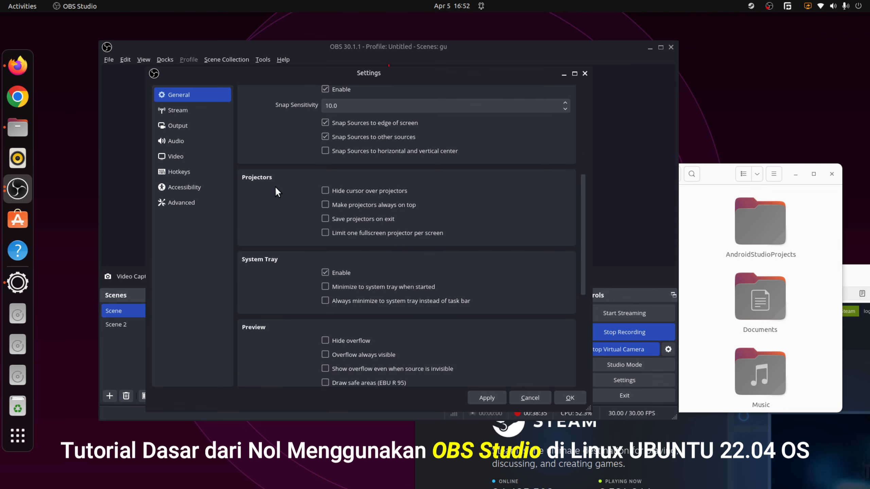
pyautogui.scroll(-8, 276, 187)
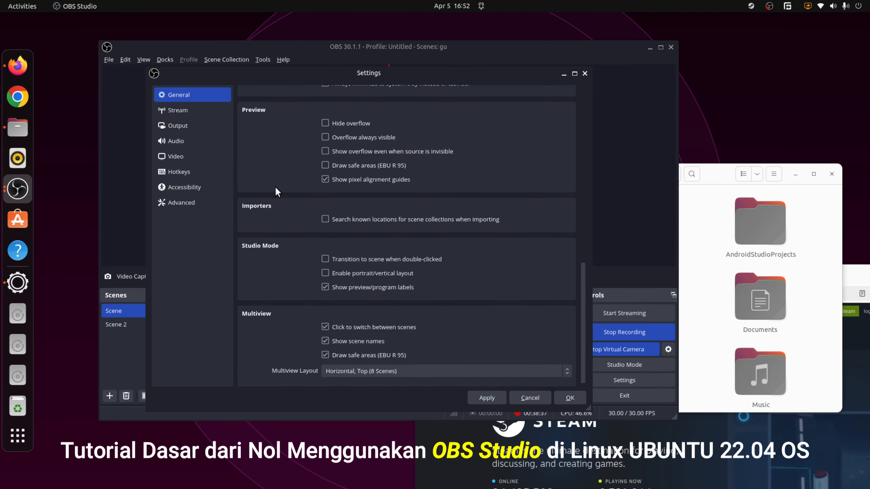
pyautogui.click(538, 399)
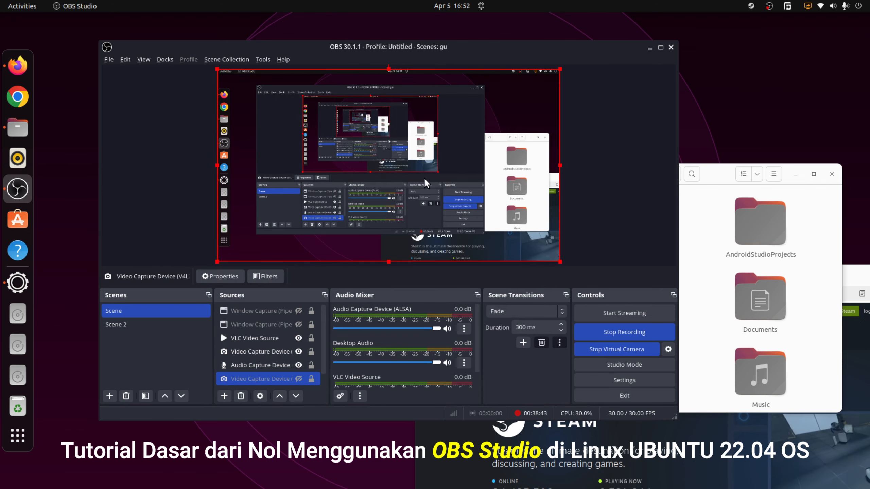
# Open the Ubuntu system settings and show the About page with the computer's hardware and OS details.
pyautogui.moveTo(472, 53)
pyautogui.mouseDown()
pyautogui.moveTo(458, 54)
pyautogui.moveTo(481, 59)
pyautogui.moveTo(590, 155)
pyautogui.moveTo(442, 48)
pyautogui.moveTo(474, 68)
pyautogui.mouseUp()
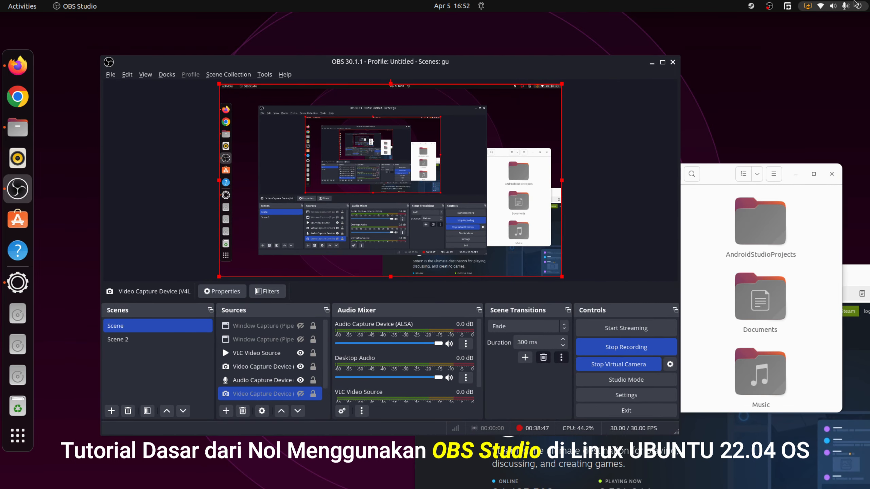
pyautogui.click(832, 6)
pyautogui.click(763, 118)
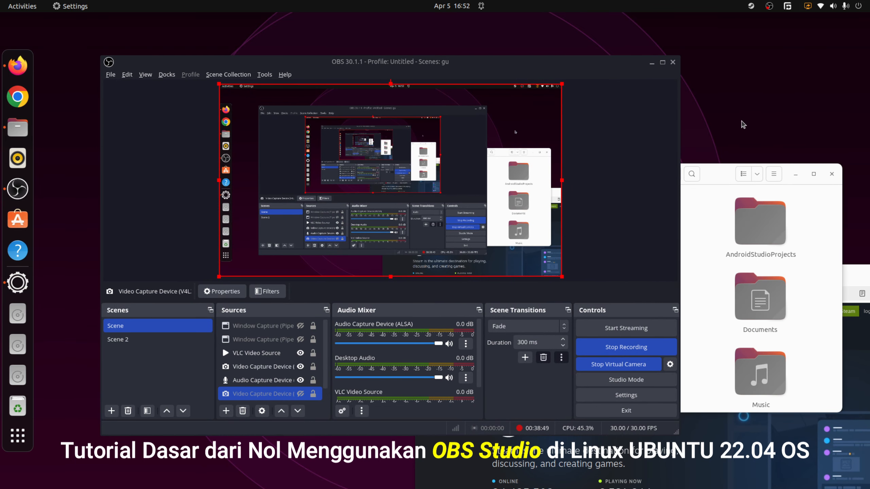
pyautogui.scroll(-5, 95, 336)
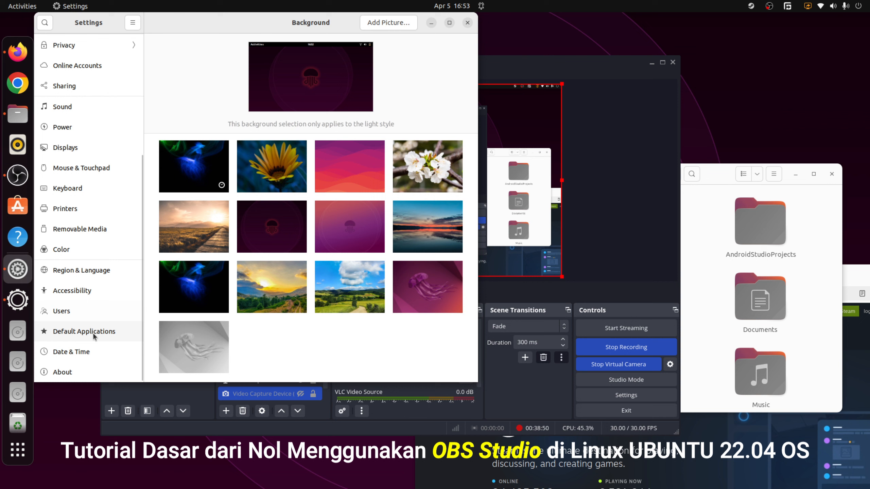
pyautogui.click(81, 372)
pyautogui.moveTo(315, 29); pyautogui.dragTo(600, 80)
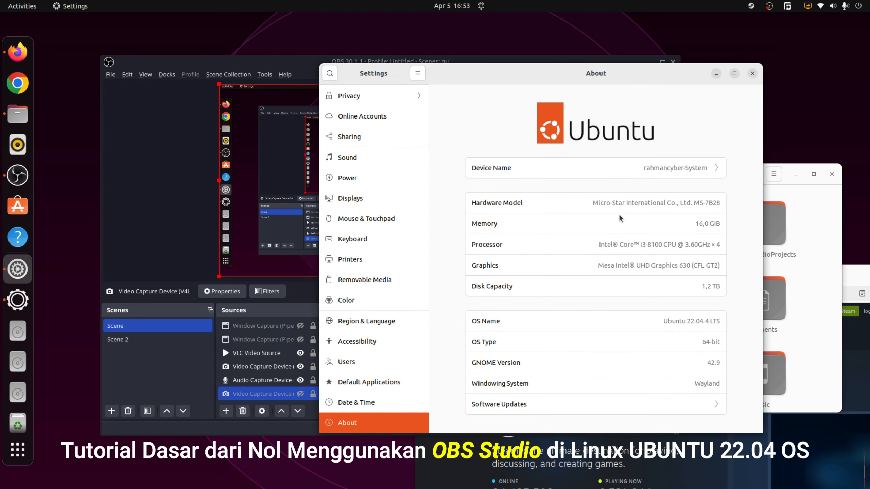